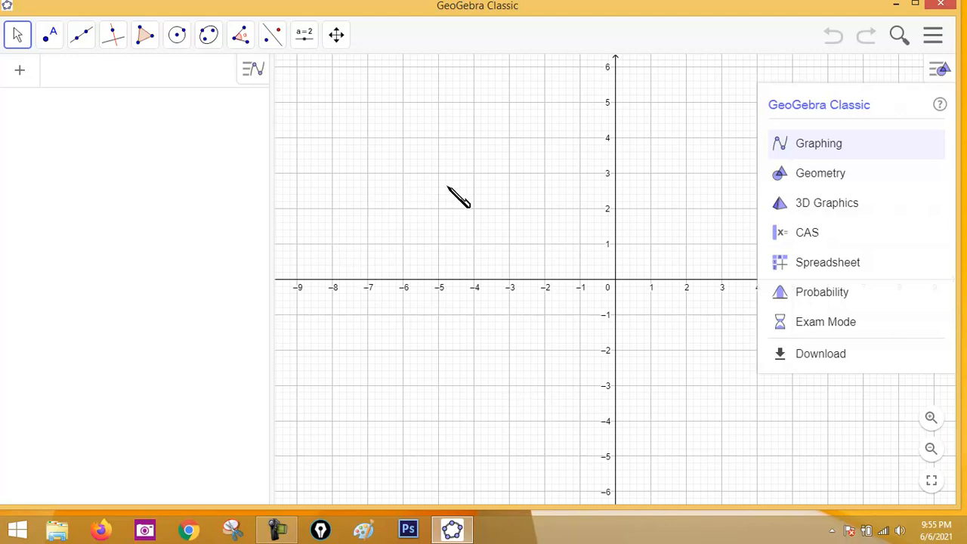
# - Plot a point at (2, 4) on the coordinate grid with the Point tool, then return to the Move tool
pyautogui.moveTo(272, 195); pyautogui.dragTo(252, 195)
pyautogui.moveTo(480, 195); pyautogui.dragTo(421, 202)
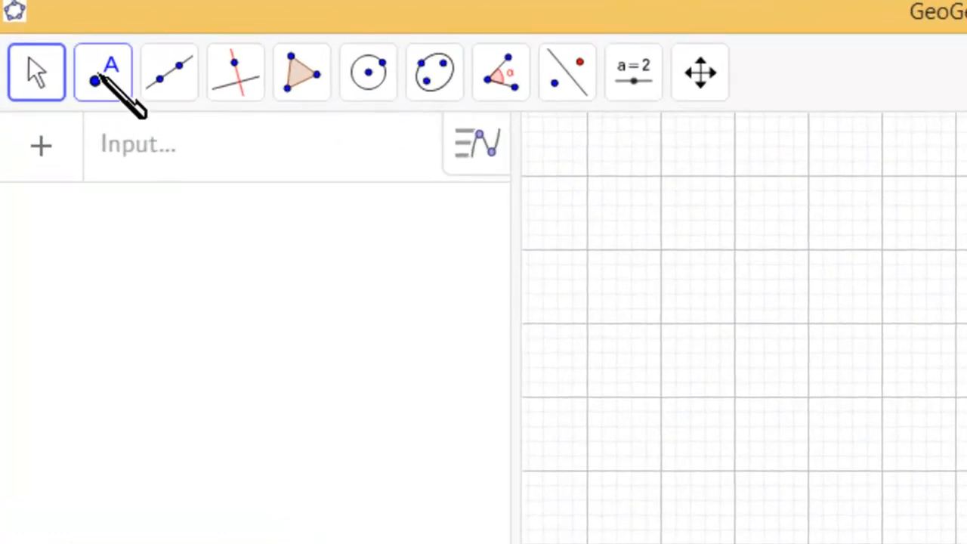
pyautogui.click(95, 78)
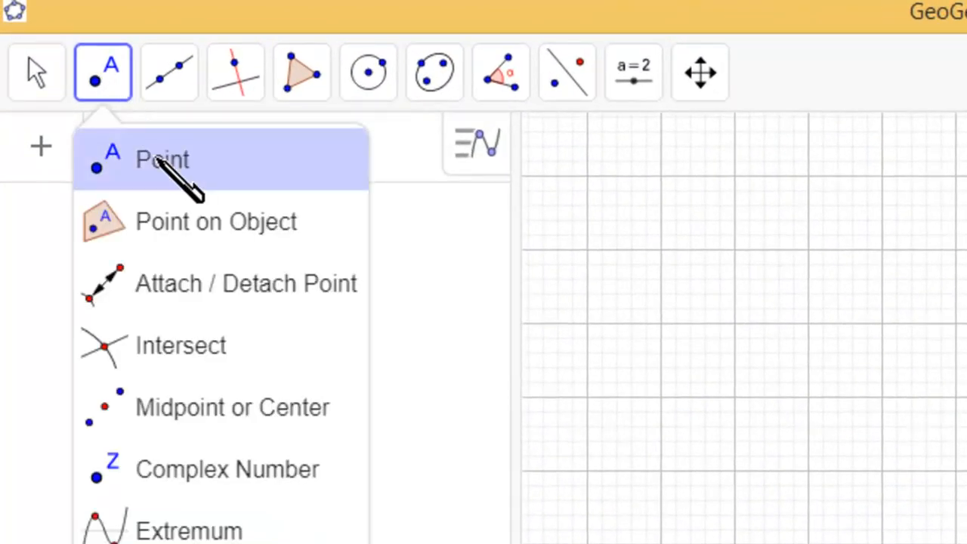
pyautogui.click(160, 162)
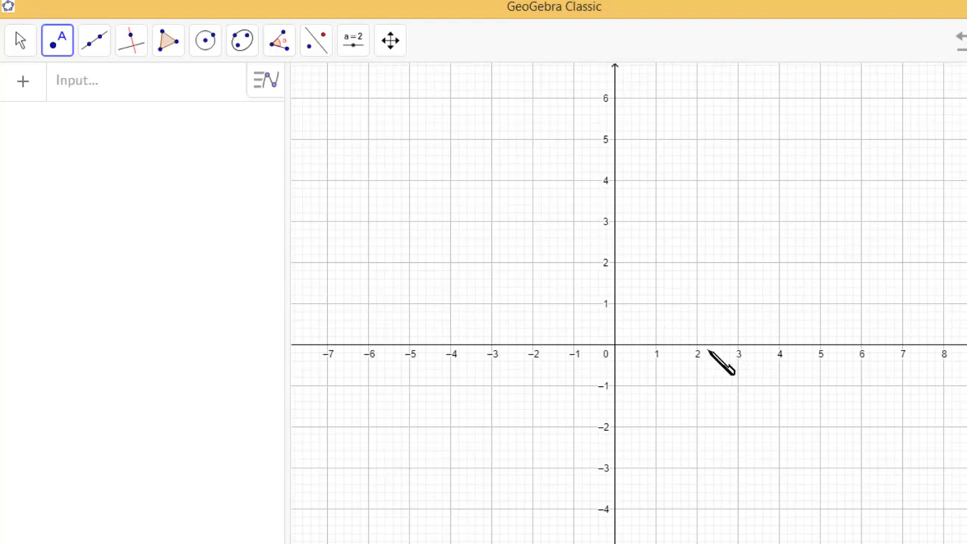
pyautogui.click(696, 181)
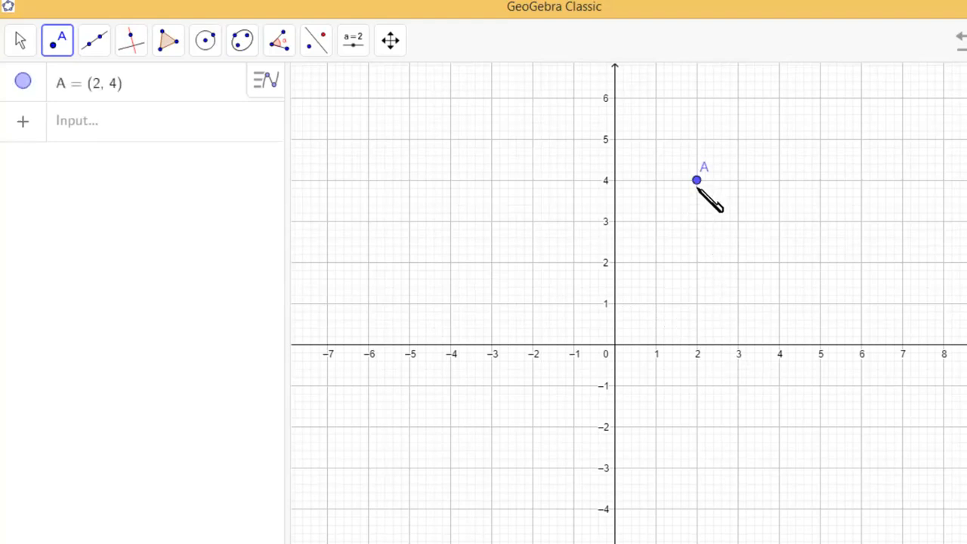
pyautogui.click(21, 40)
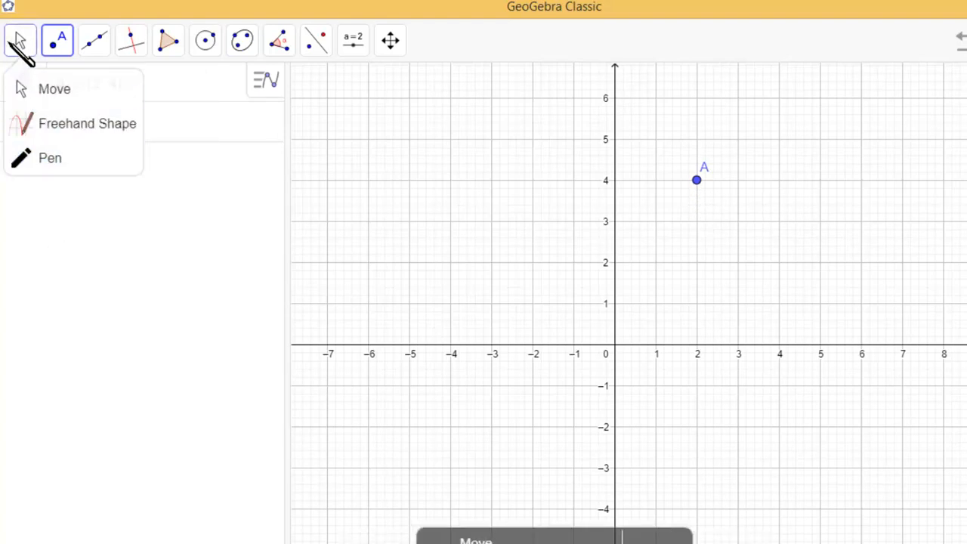
pyautogui.click(47, 91)
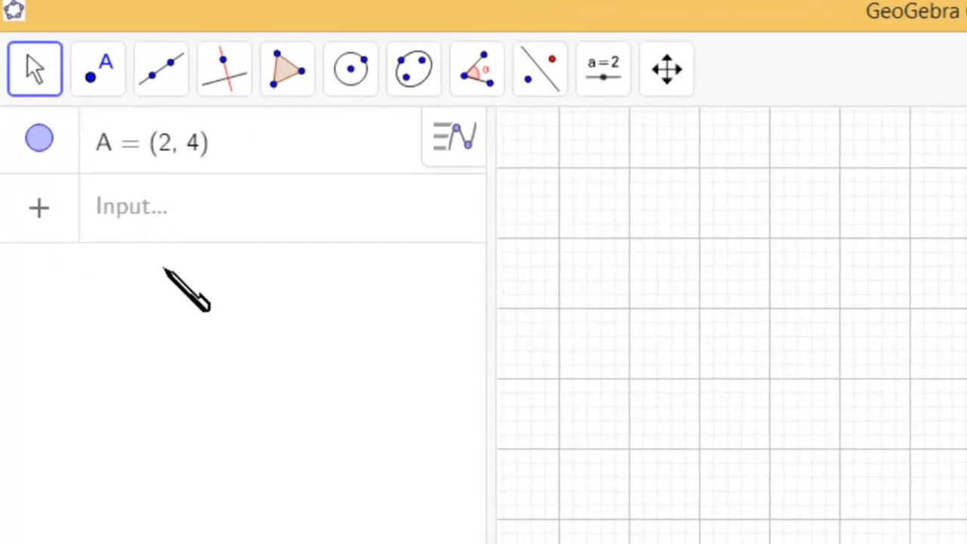
# - Create point B by entering its definition B = (-5, -3) in the algebra input
pyautogui.click(166, 209)
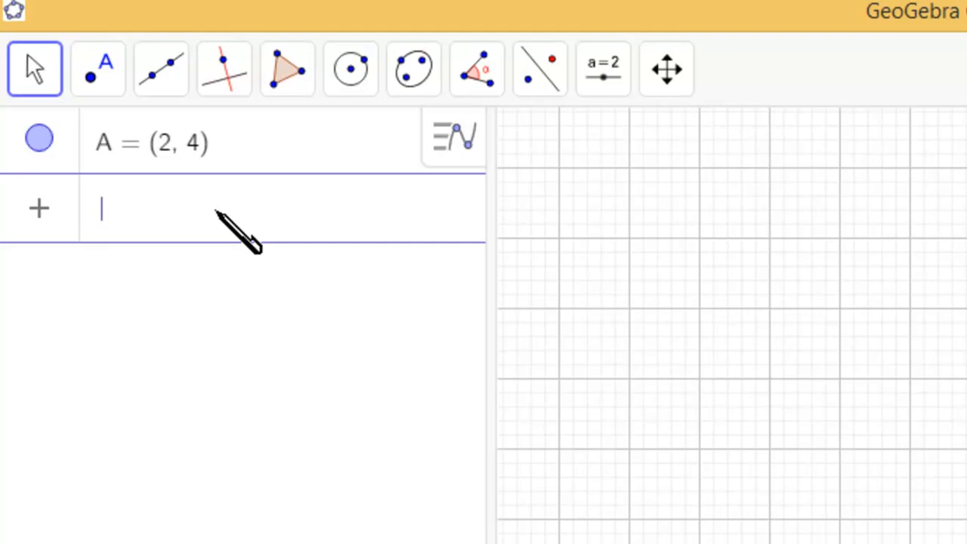
pyautogui.write('B')
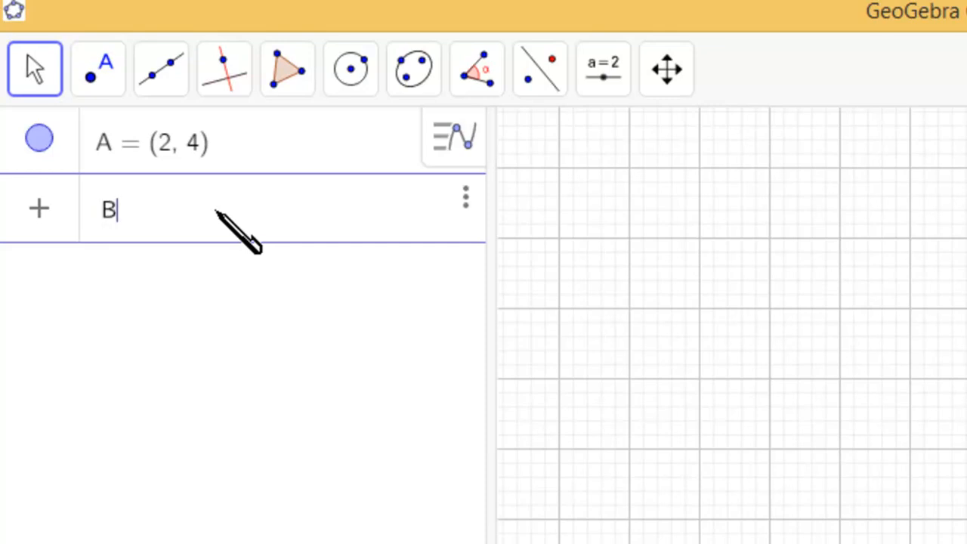
pyautogui.write(' =')
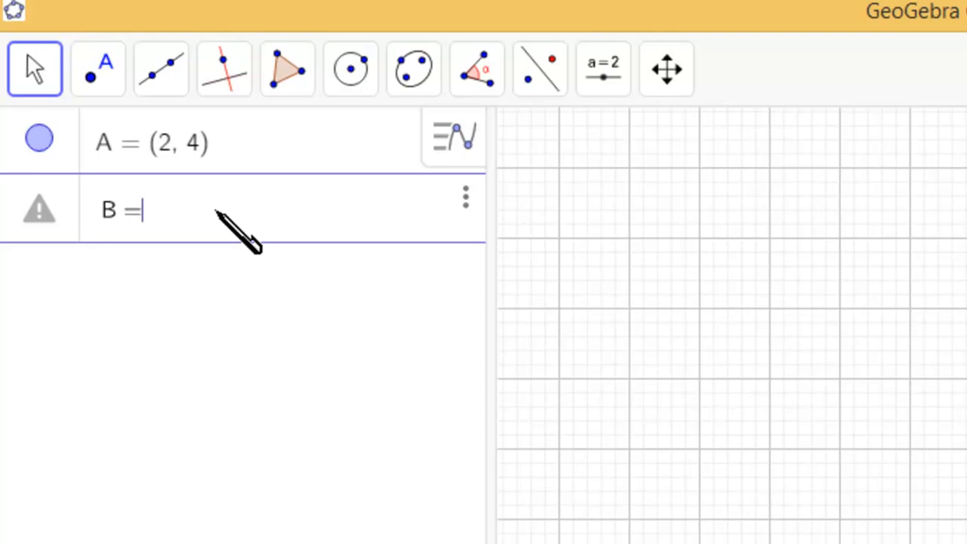
pyautogui.write('(')
pyautogui.write('-5,')
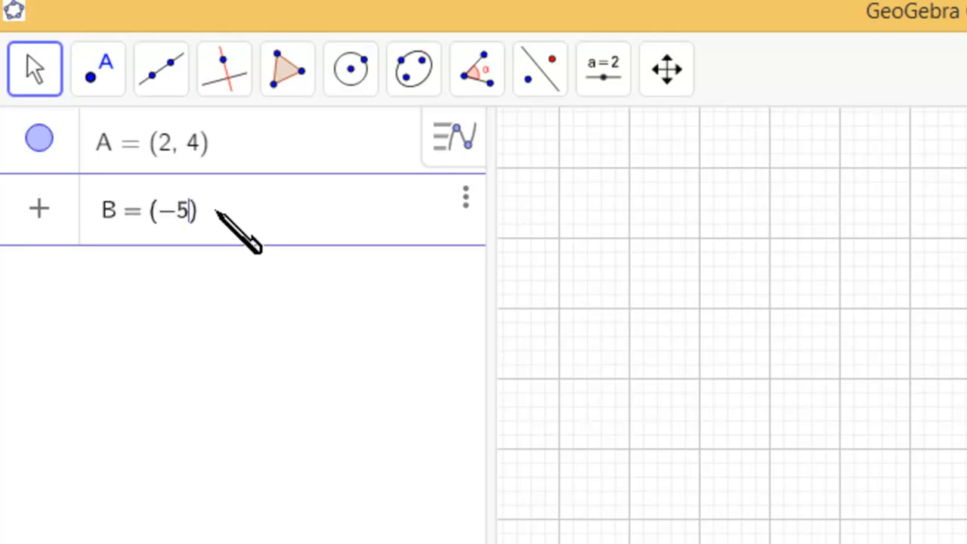
pyautogui.write(' -3')
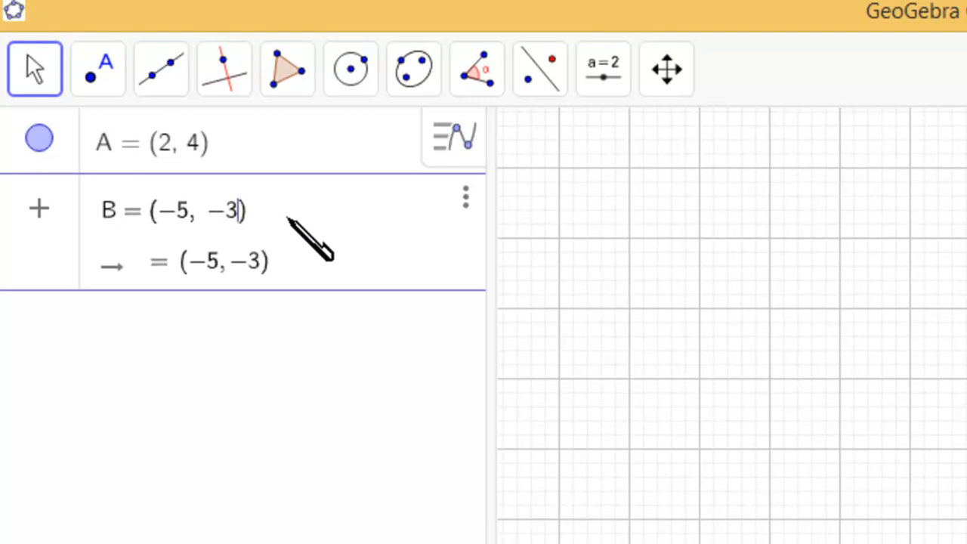
pyautogui.press('Return')
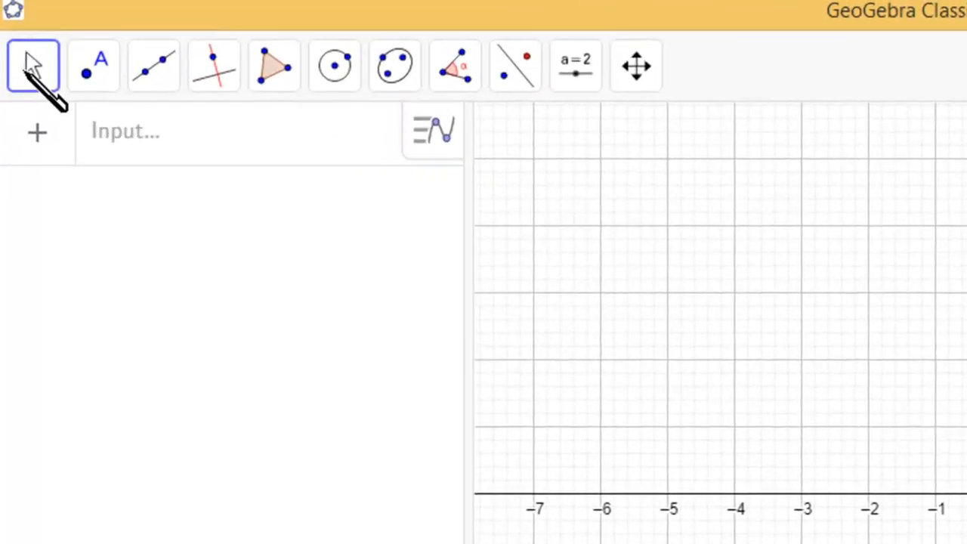
# - Draw a line through the points (-3, 2) and (1, 4) with the Line tool
pyautogui.click(160, 65)
pyautogui.click(161, 63)
pyautogui.click(161, 63)
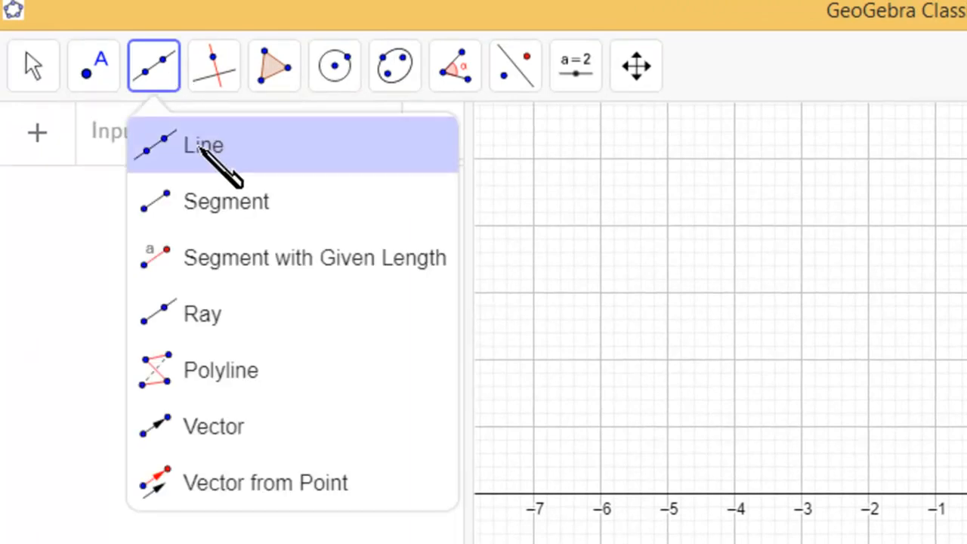
pyautogui.click(202, 146)
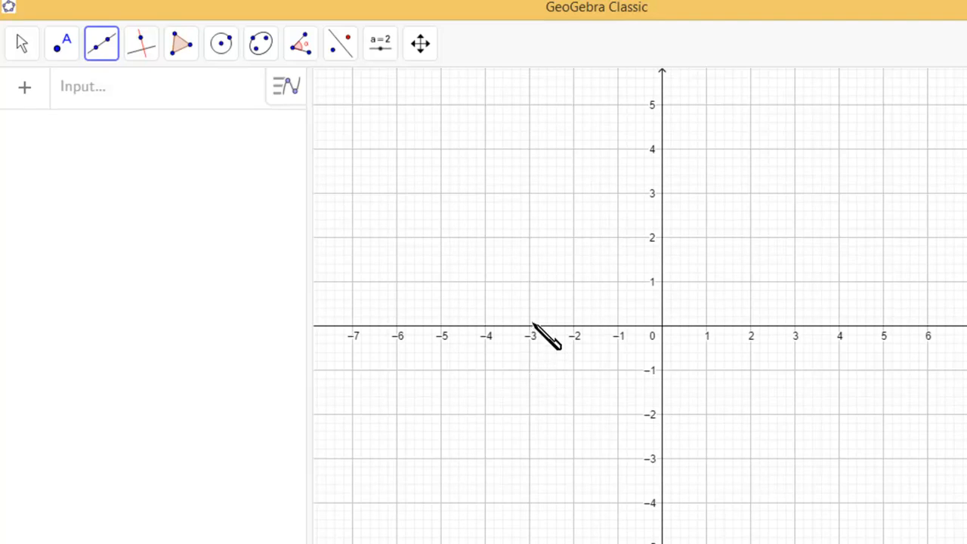
pyautogui.click(529, 239)
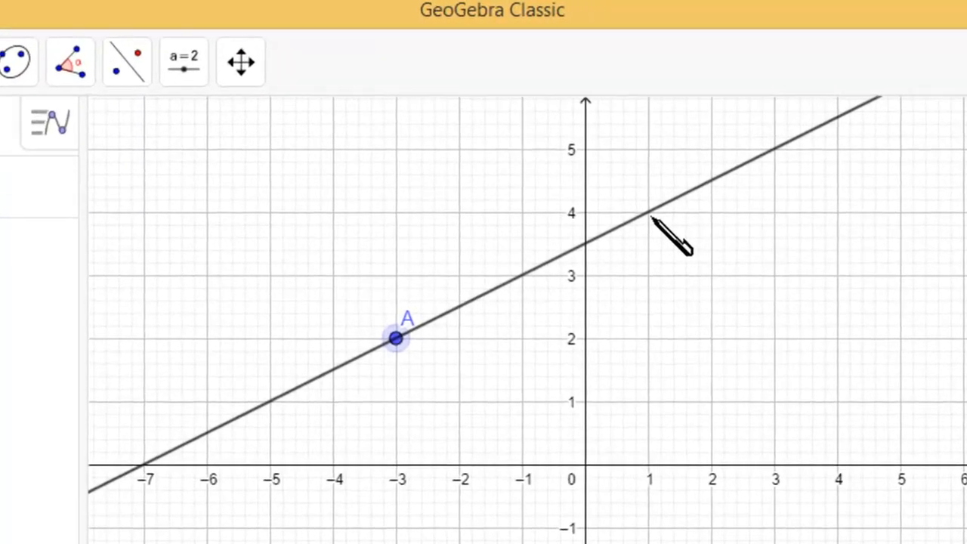
pyautogui.click(648, 213)
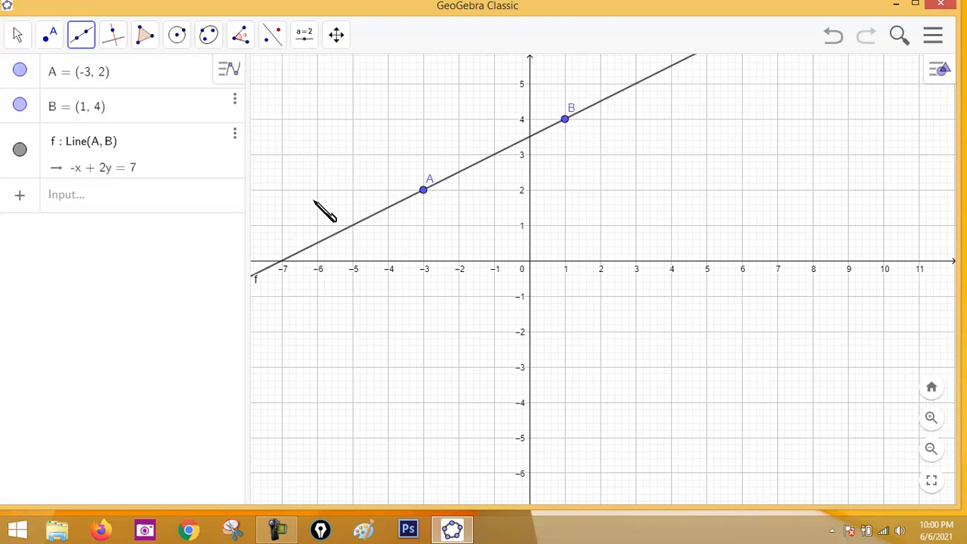
# - Set point A's label to Name & Value and move the label above the point, clear of the line
pyautogui.click(21, 38)
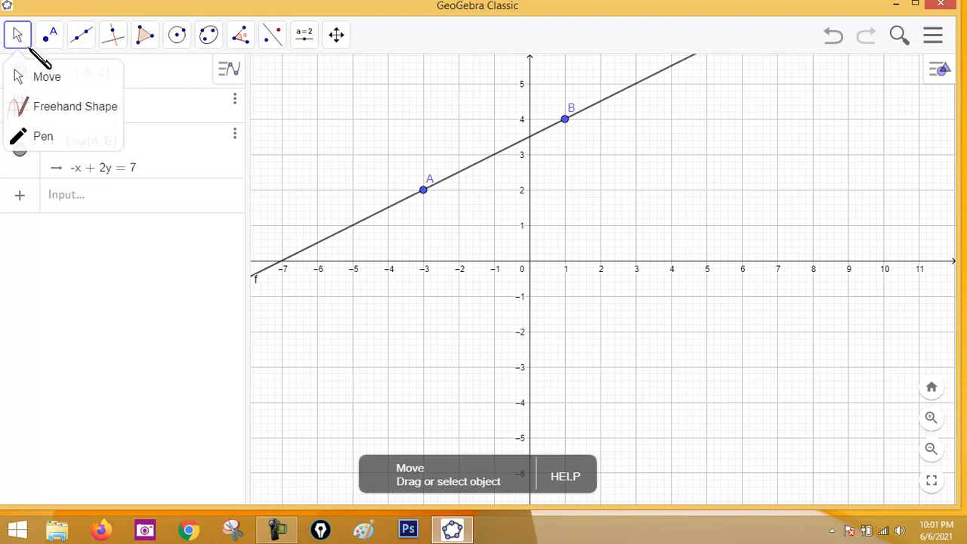
pyautogui.click(48, 79)
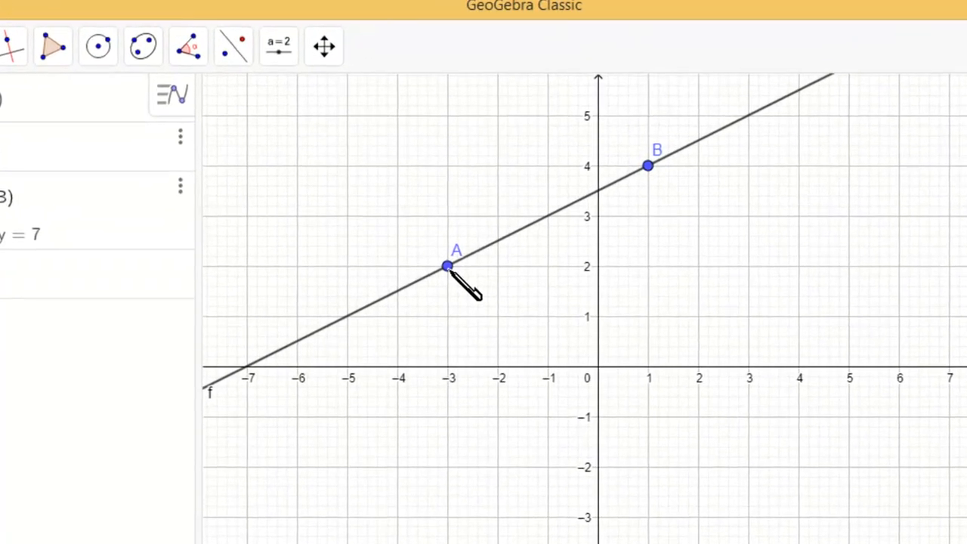
pyautogui.rightClick(448, 266)
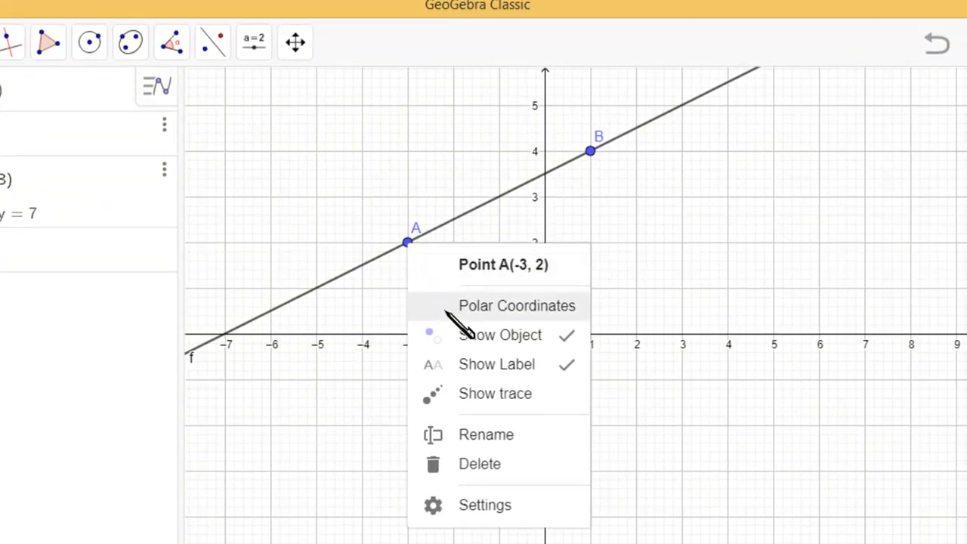
pyautogui.click(508, 506)
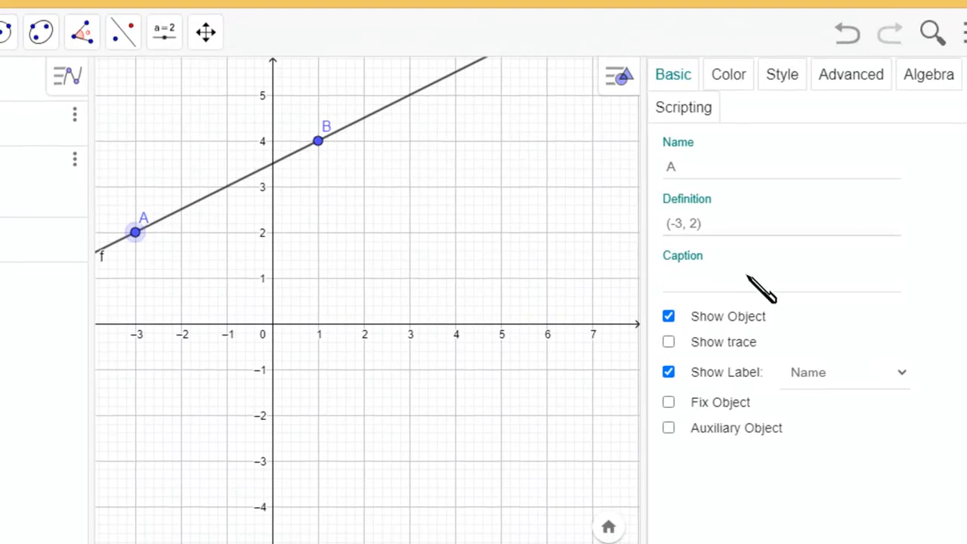
pyautogui.click(900, 373)
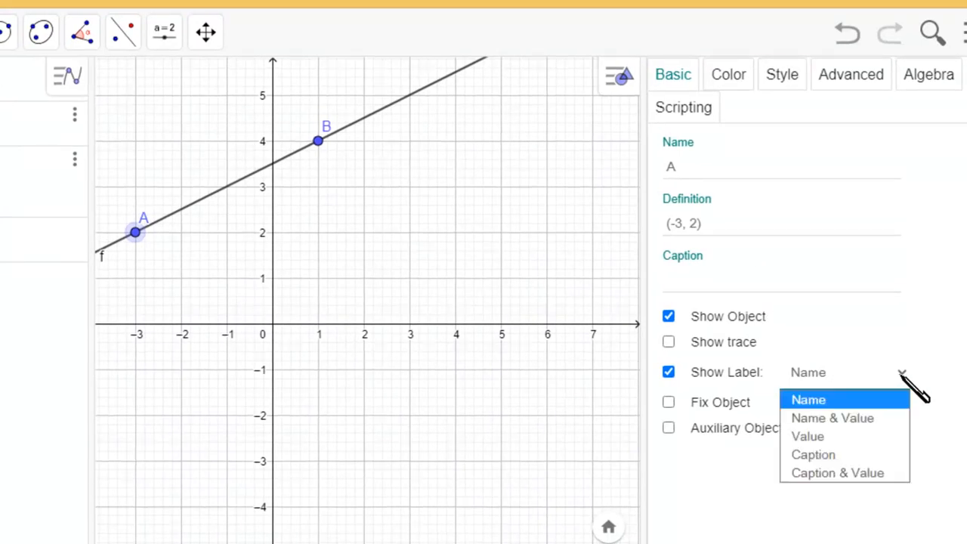
pyautogui.click(874, 420)
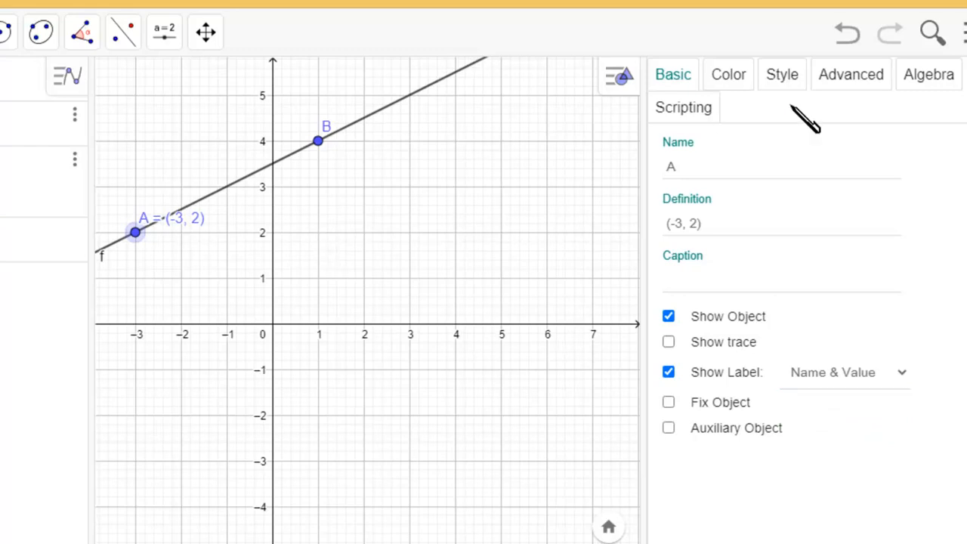
pyautogui.click(965, 74)
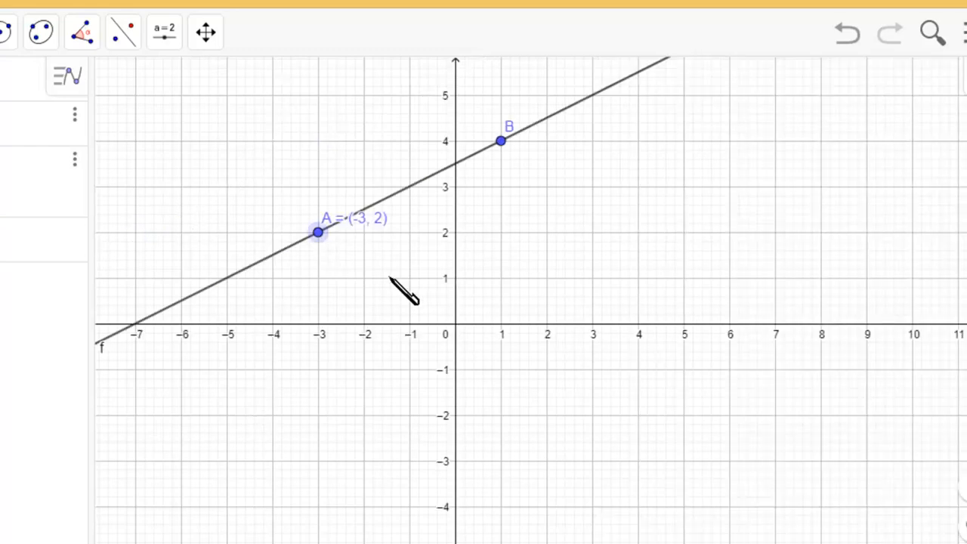
pyautogui.moveTo(372, 216); pyautogui.dragTo(317, 214)
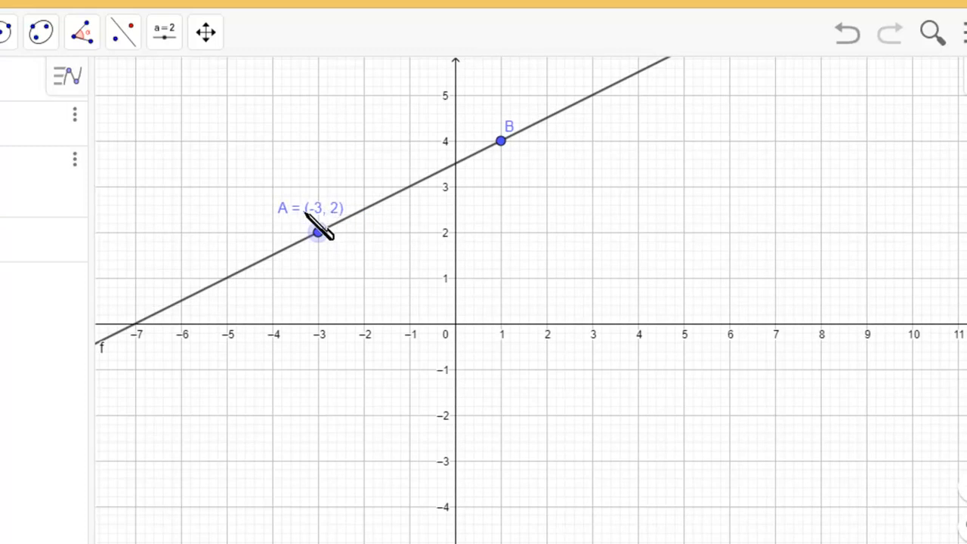
pyautogui.doubleClick(308, 206)
pyautogui.click(476, 387)
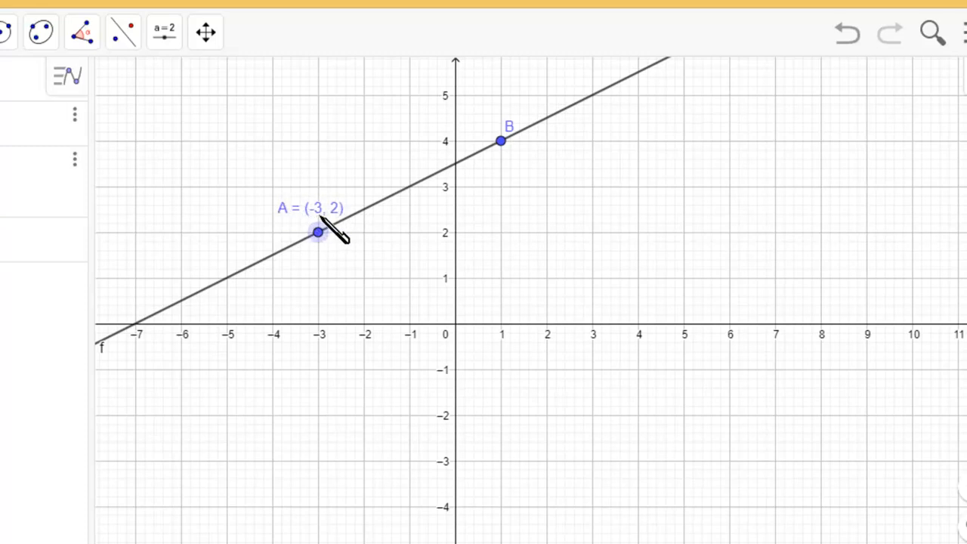
# - Set point B's label to Name & Value and move the label above the point, clear of the line
pyautogui.moveTo(487, 207); pyautogui.dragTo(471, 255)
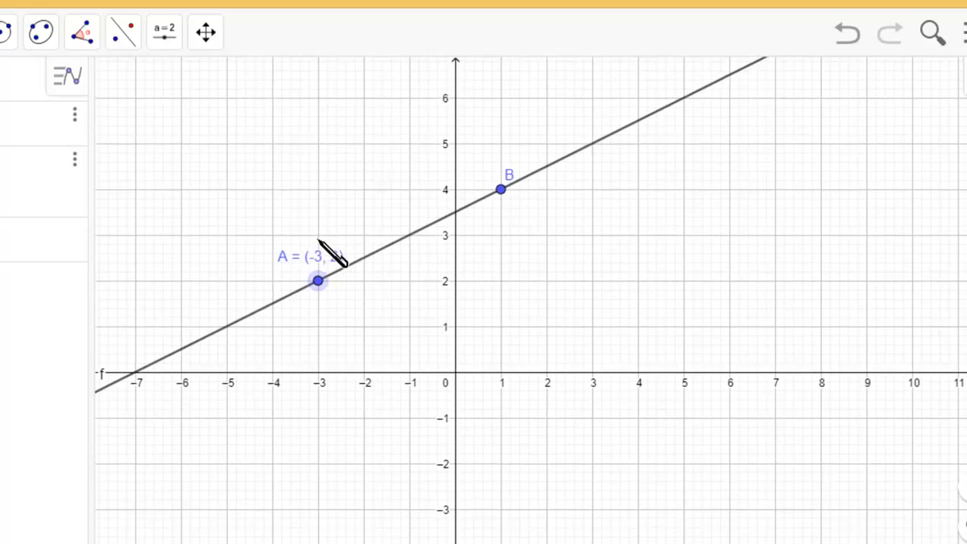
pyautogui.rightClick(502, 191)
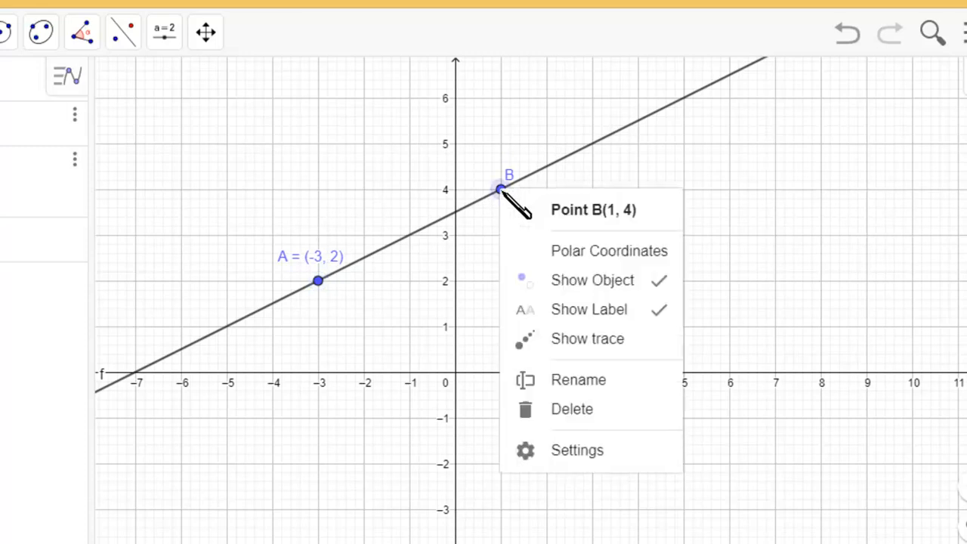
pyautogui.click(583, 448)
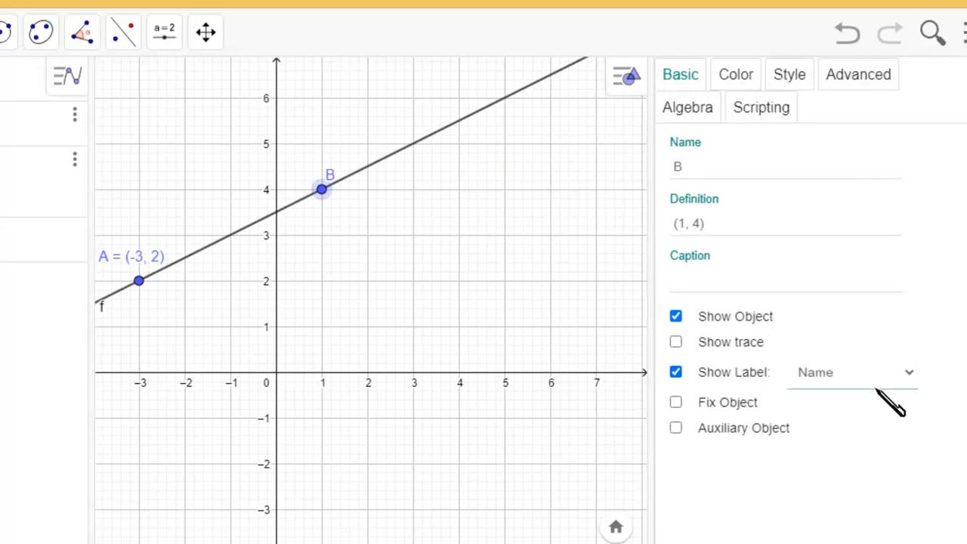
pyautogui.click(896, 374)
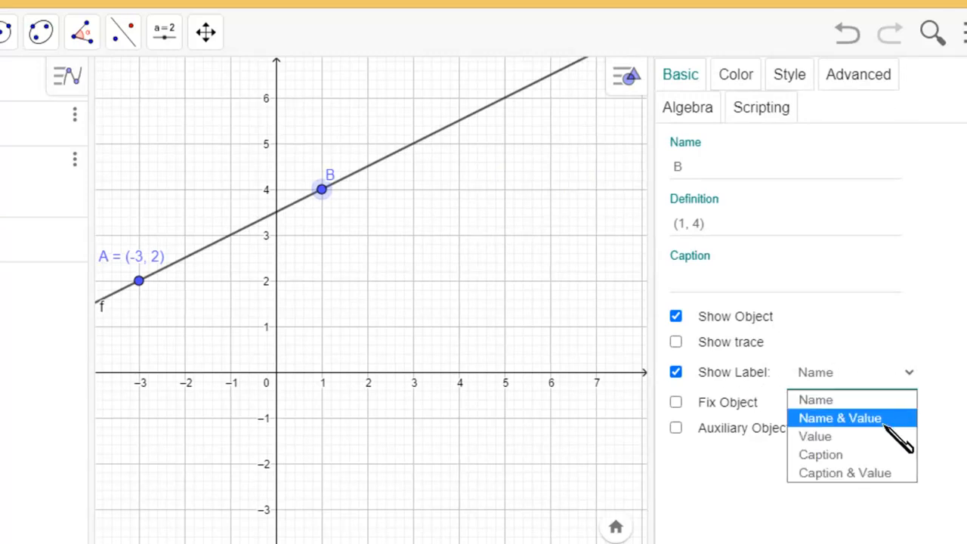
pyautogui.click(838, 418)
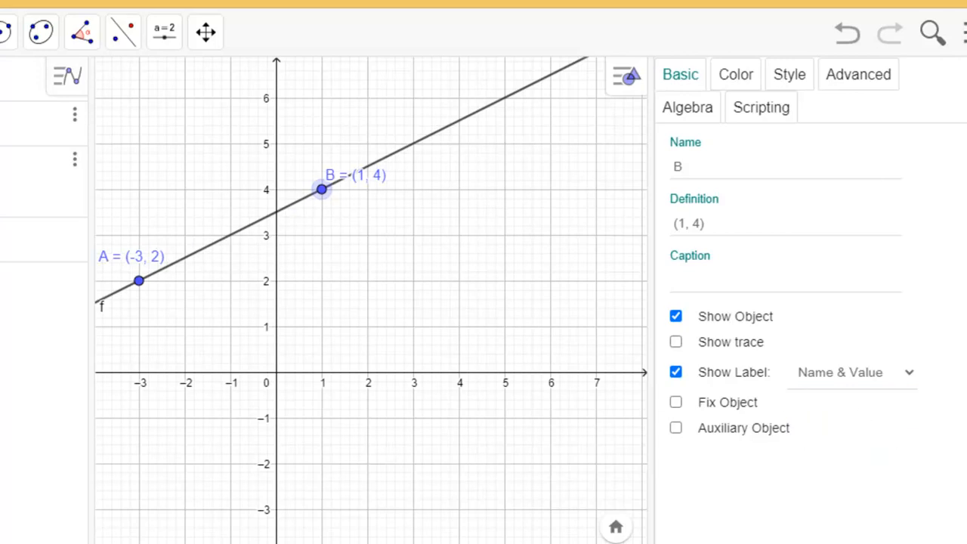
pyautogui.click(964, 74)
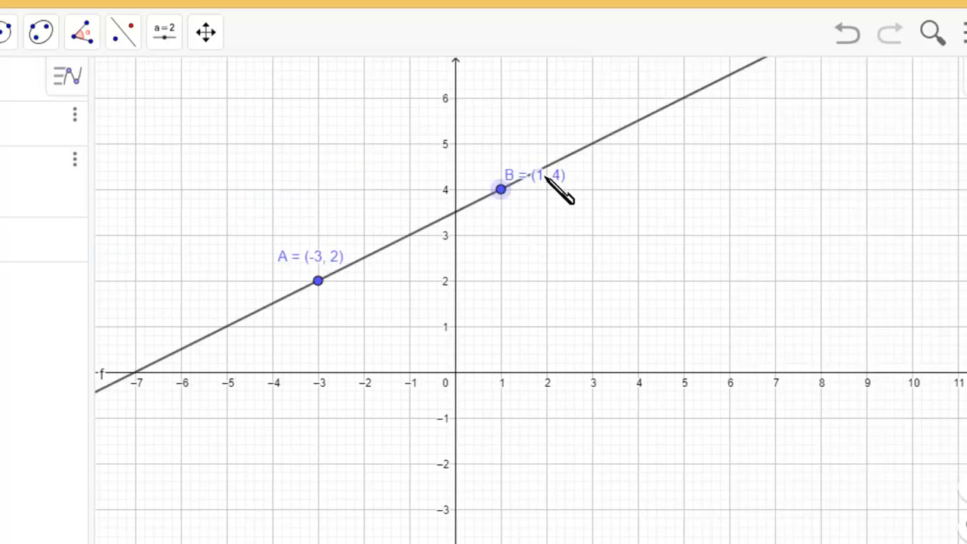
pyautogui.moveTo(544, 175); pyautogui.dragTo(502, 163)
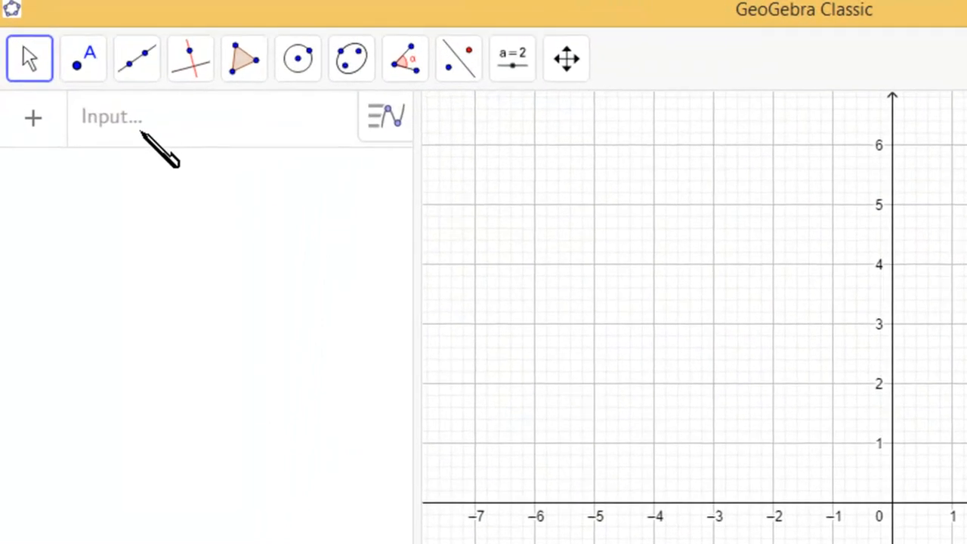
# - Graph the line x - 3y = 2 by entering its equation in the algebra input
pyautogui.click(143, 127)
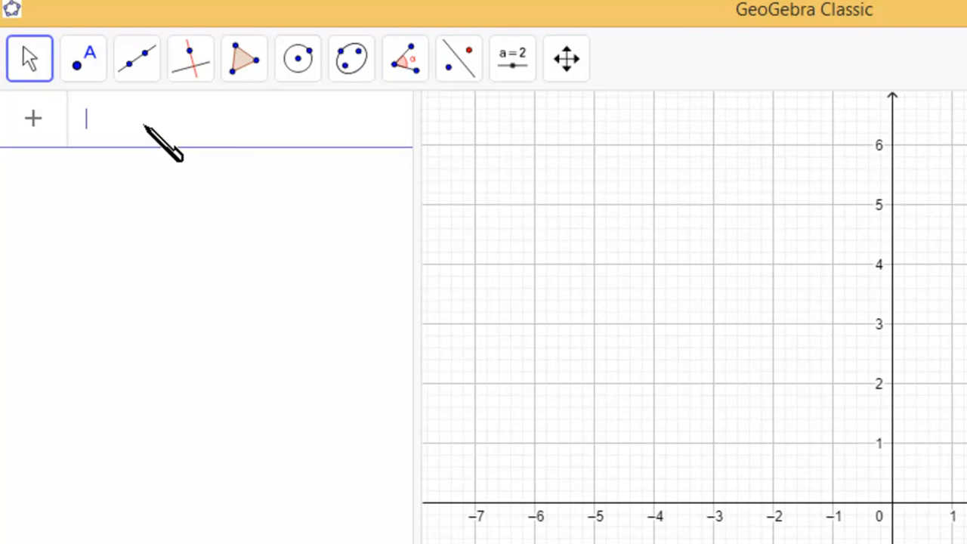
pyautogui.write('x')
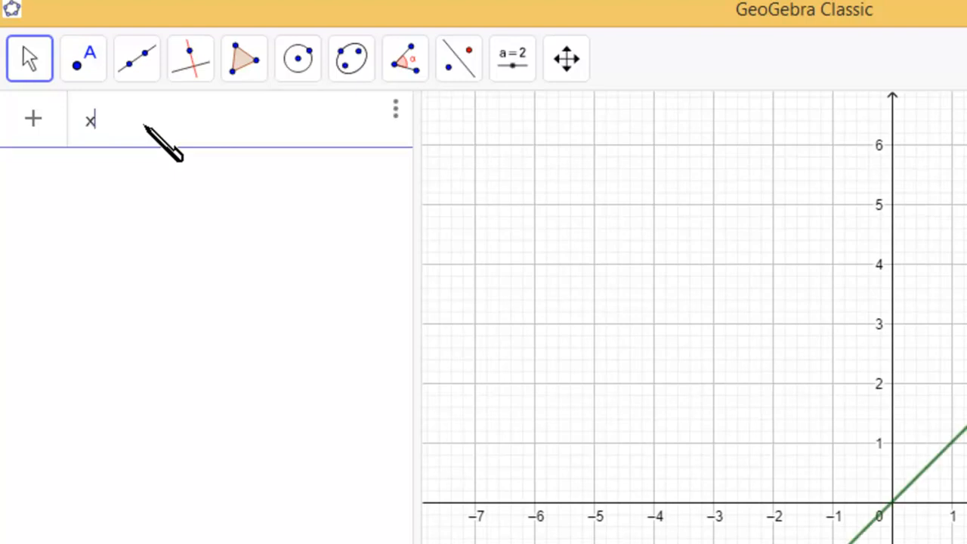
pyautogui.write('-')
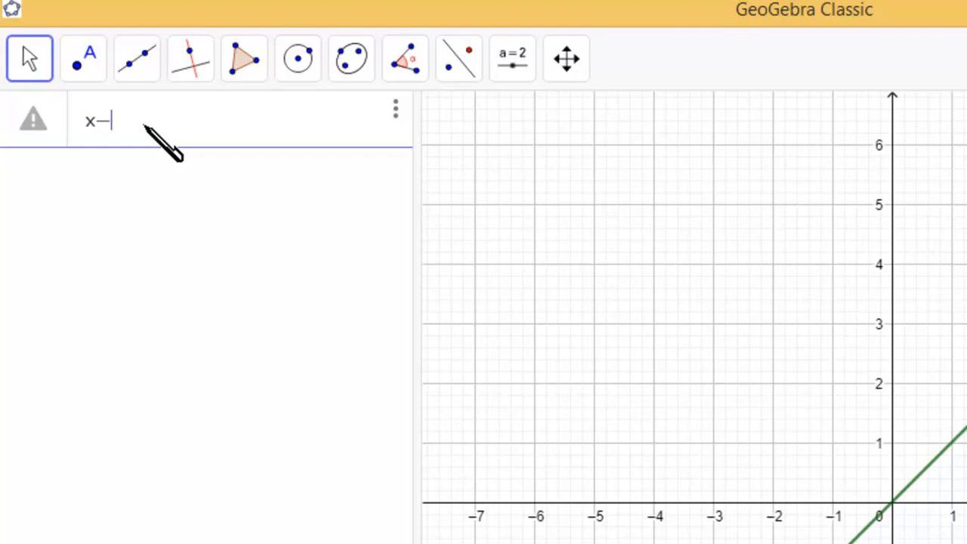
pyautogui.write('3y')
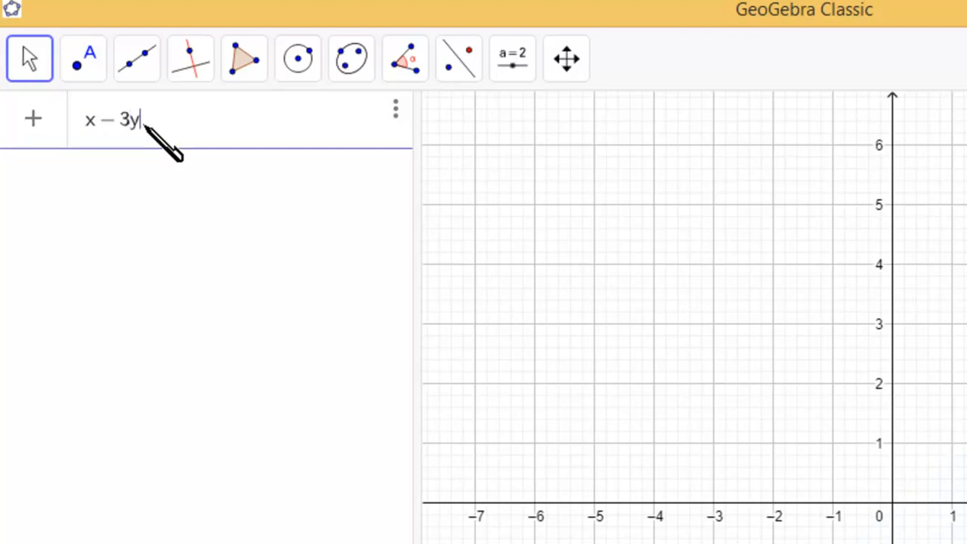
pyautogui.write('=')
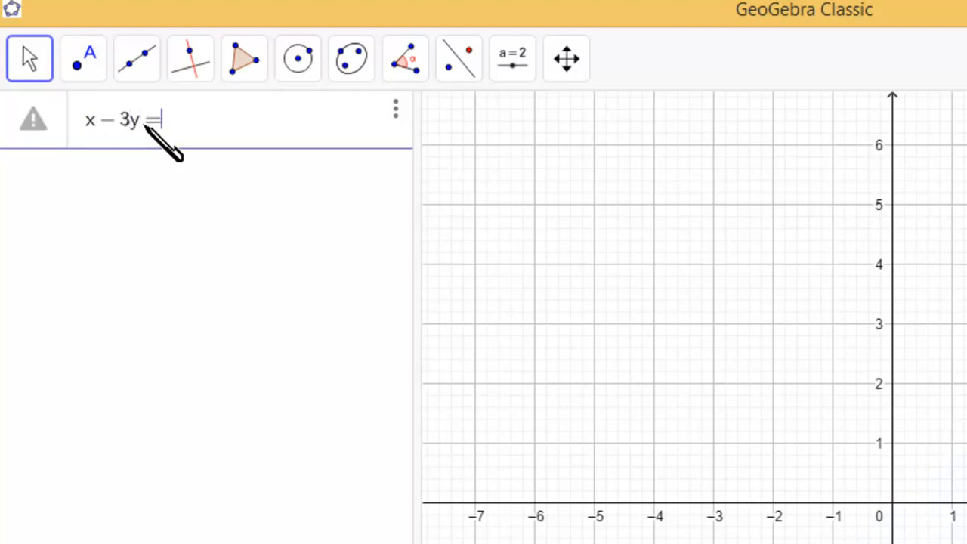
pyautogui.write('2')
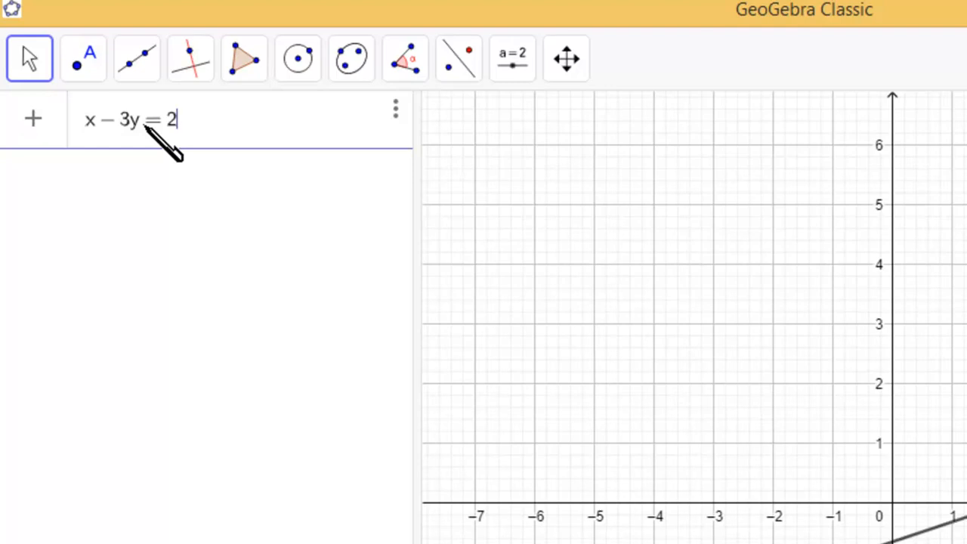
pyautogui.press('Return')
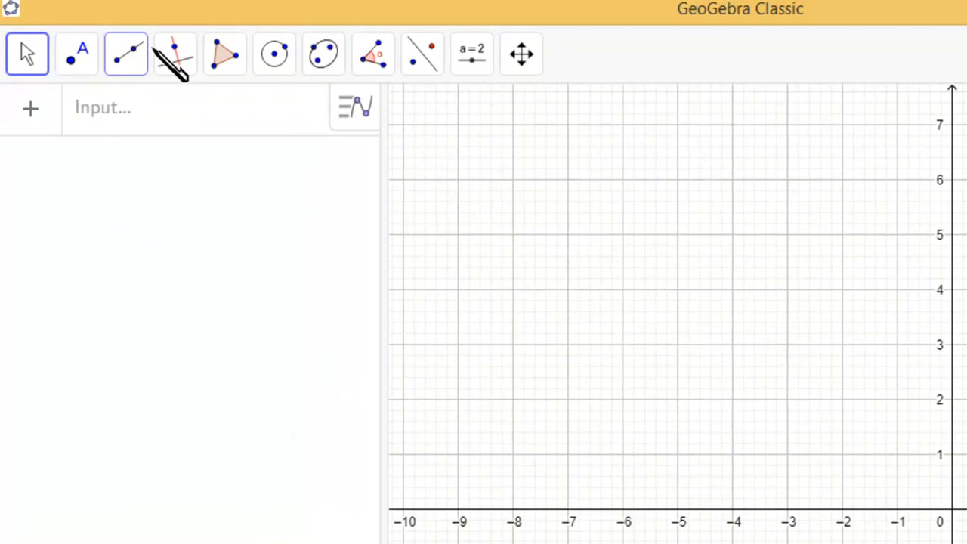
# - Draw a ray starting at (-7, 1) and passing through (-2, 3) with the Ray tool, and return to the Move tool
pyautogui.click(144, 62)
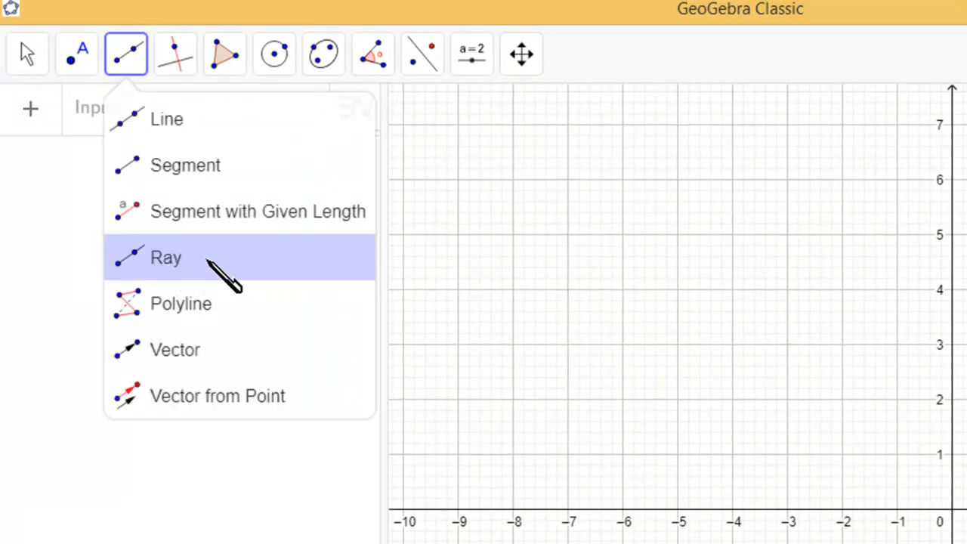
pyautogui.click(207, 259)
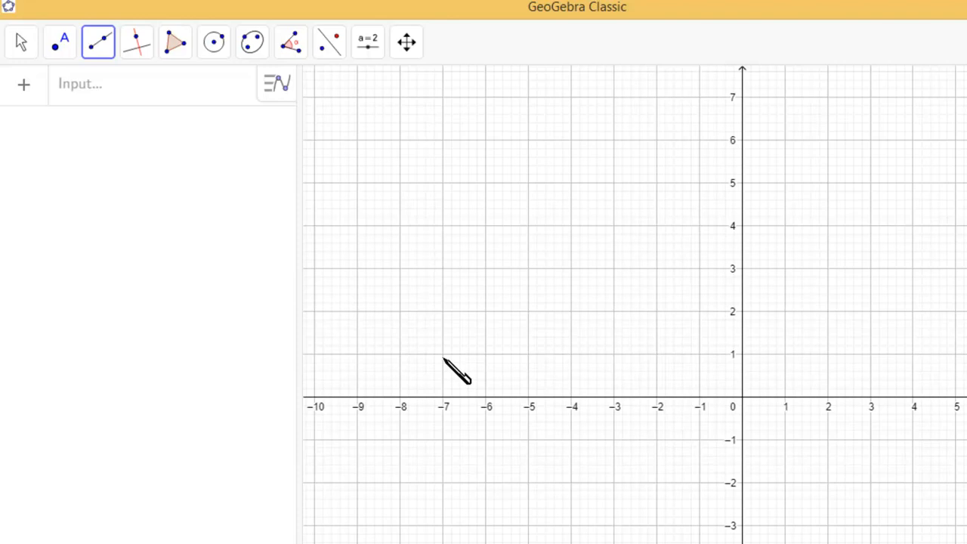
pyautogui.click(443, 354)
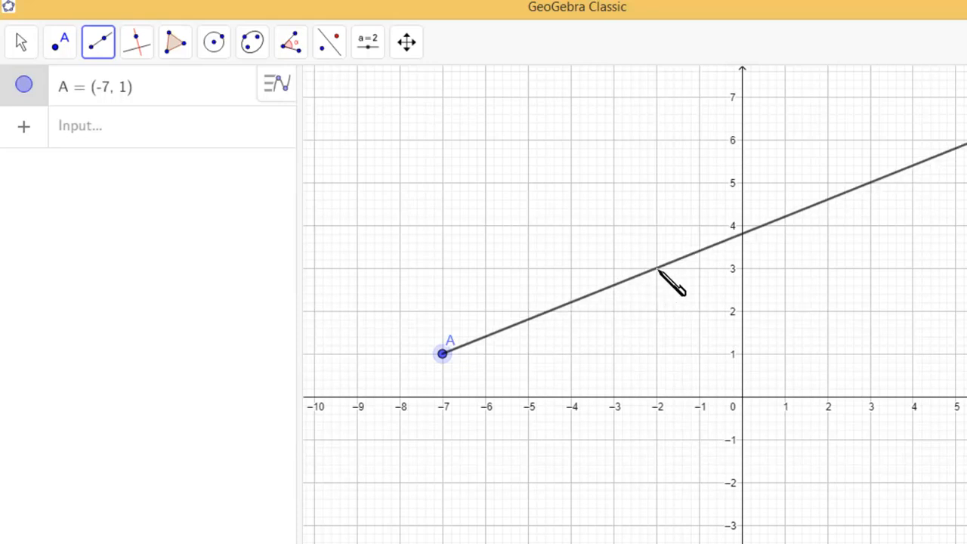
pyautogui.click(657, 268)
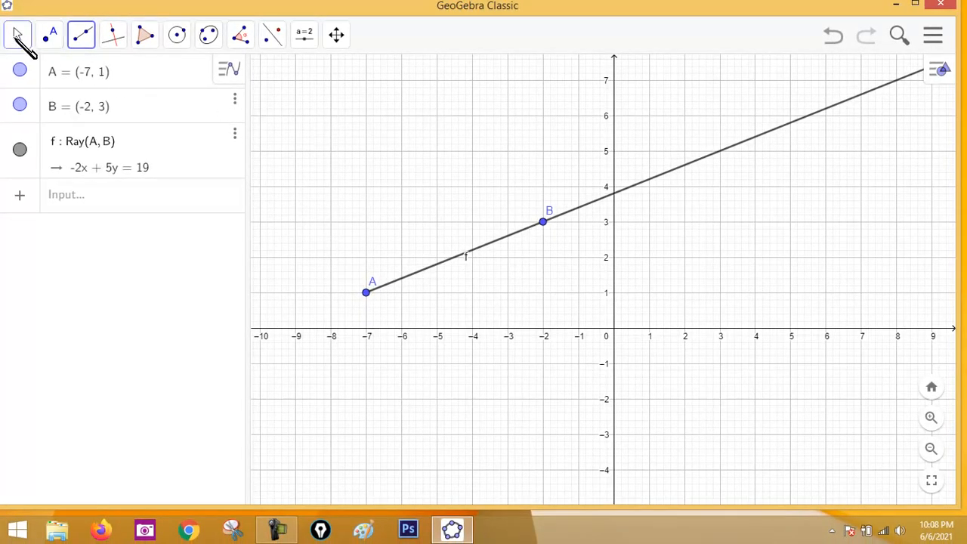
pyautogui.click(16, 34)
pyautogui.click(46, 77)
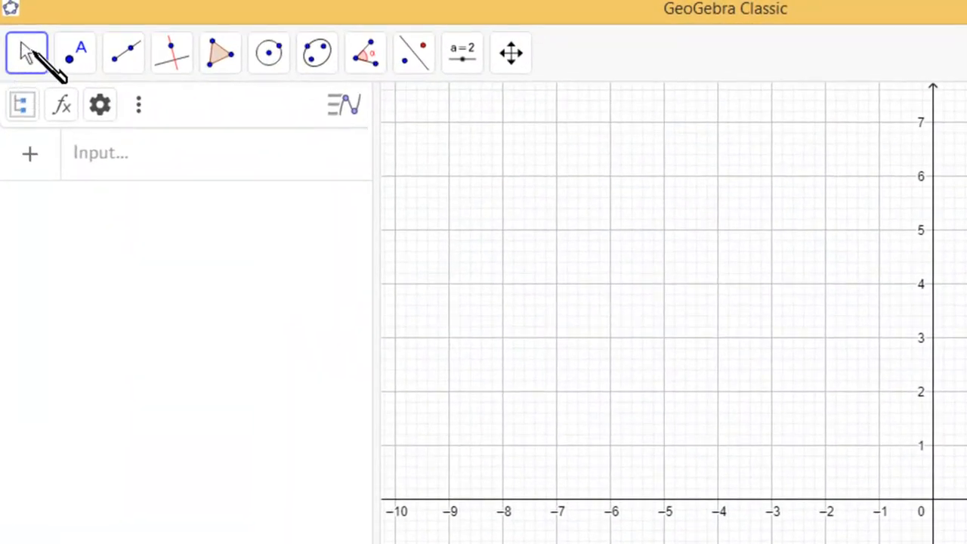
# - Draw a segment from (2, 2) to (-6, 4) with the Segment tool
pyautogui.click(34, 53)
pyautogui.moveTo(121, 59)
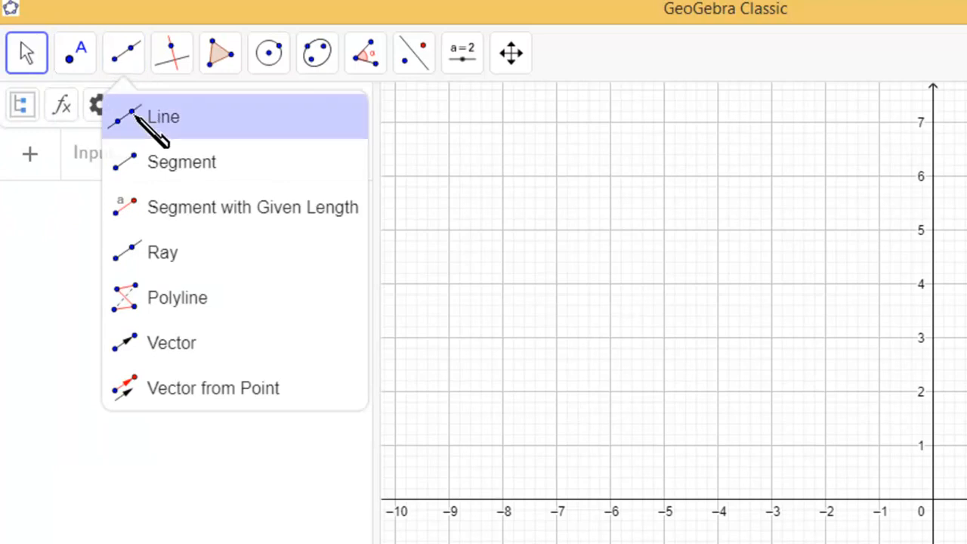
pyautogui.click(237, 168)
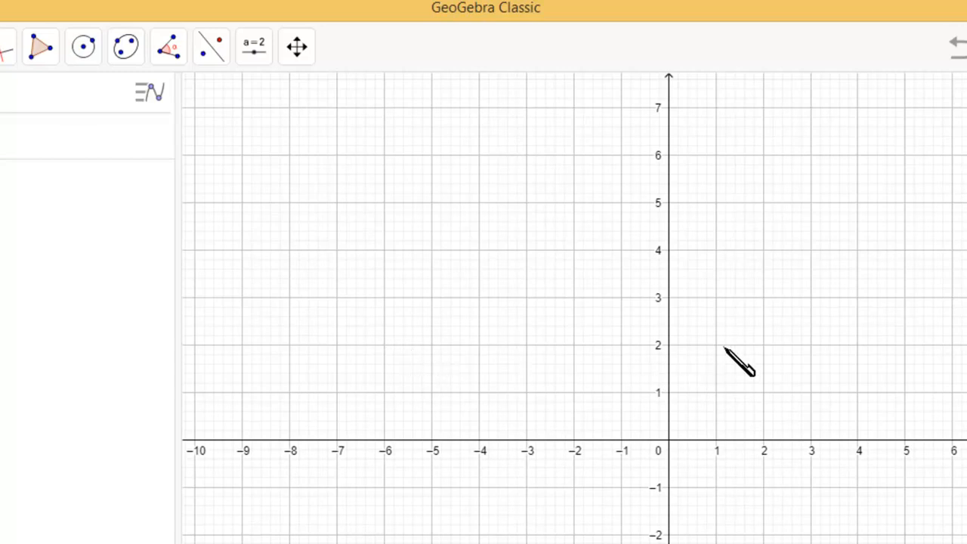
pyautogui.click(763, 345)
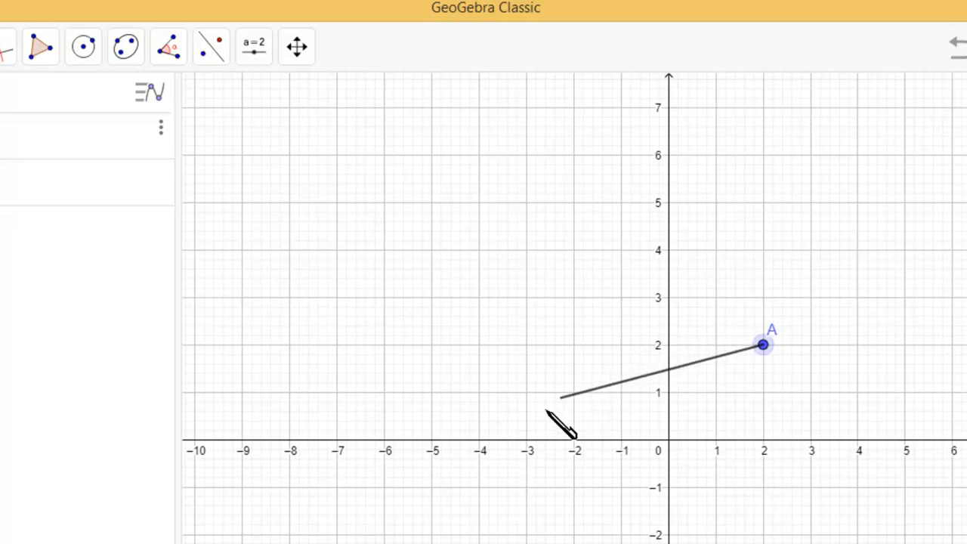
pyautogui.click(385, 250)
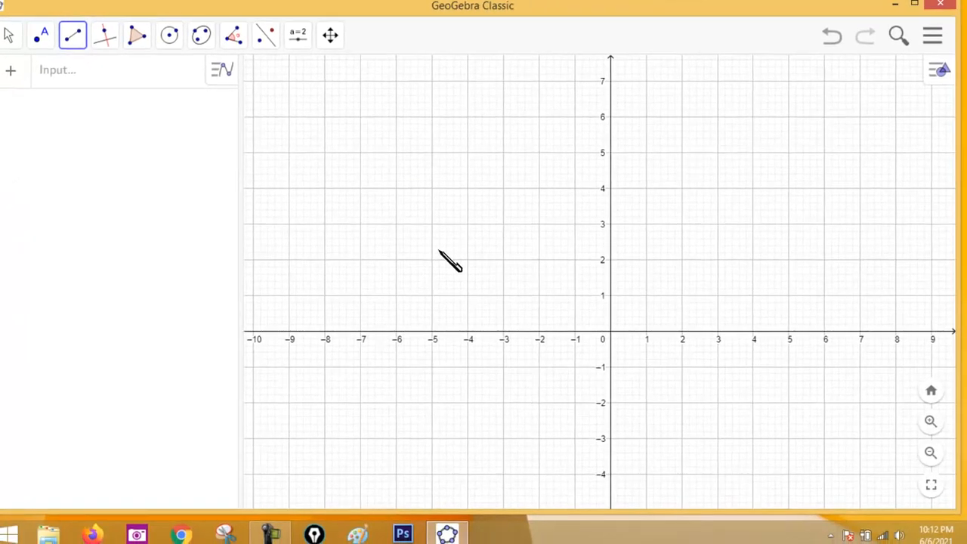
pyautogui.moveTo(540, 233); pyautogui.dragTo(483, 229)
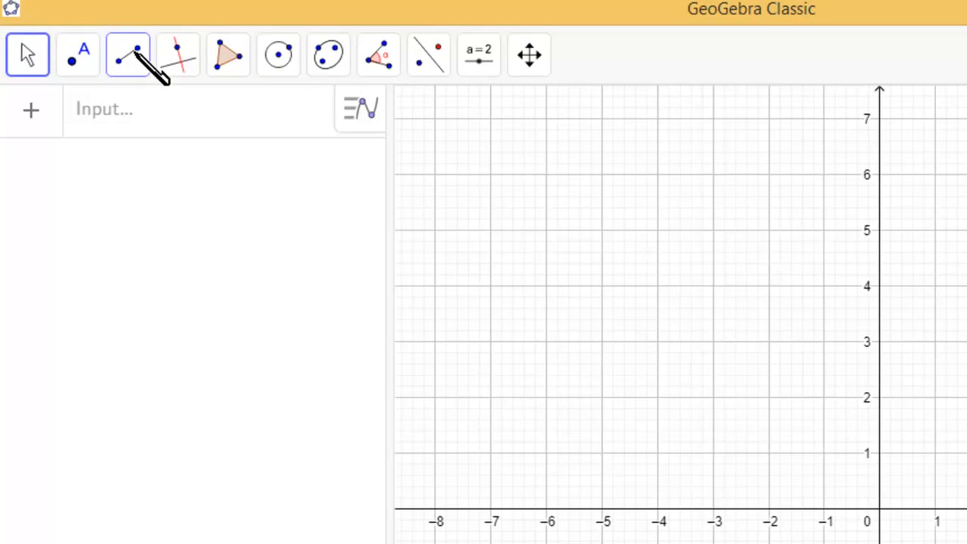
# - Draw two rays starting at (-6, 1), one through (-1, 5) and one through (2, 1), and return to the Move tool
pyautogui.click(135, 51)
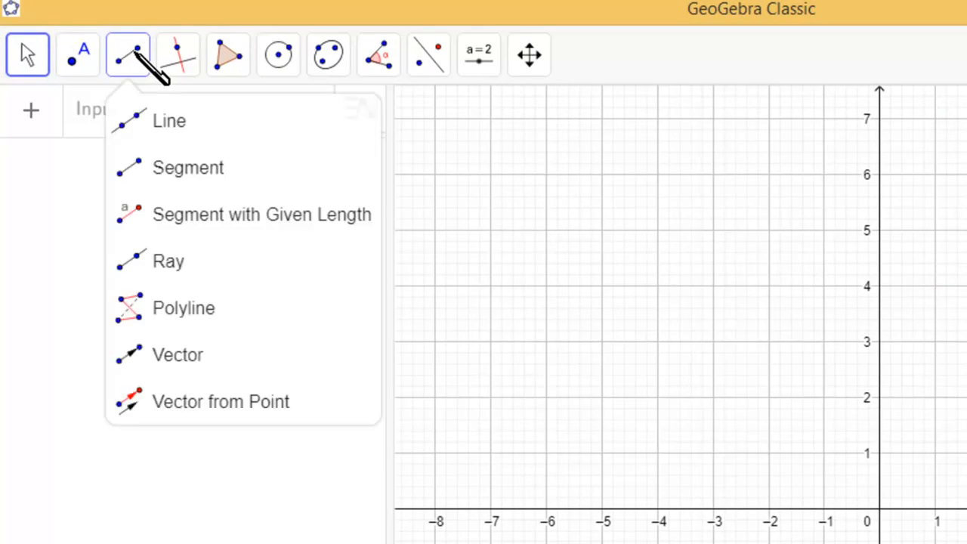
pyautogui.click(187, 260)
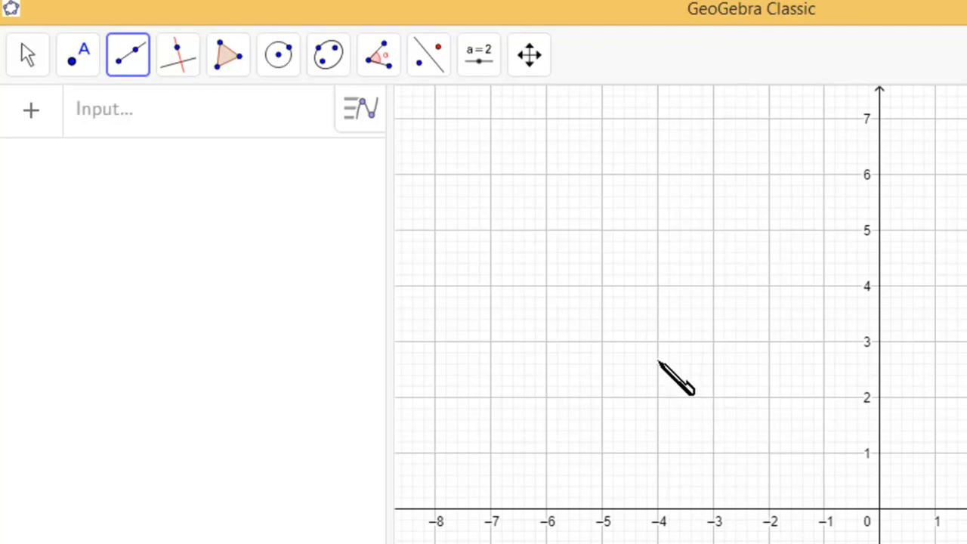
pyautogui.click(547, 453)
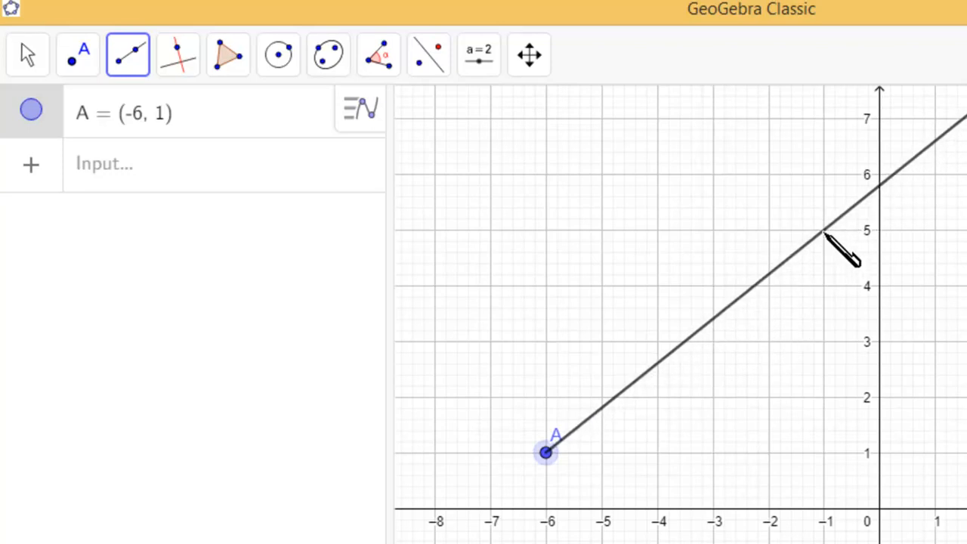
pyautogui.click(824, 232)
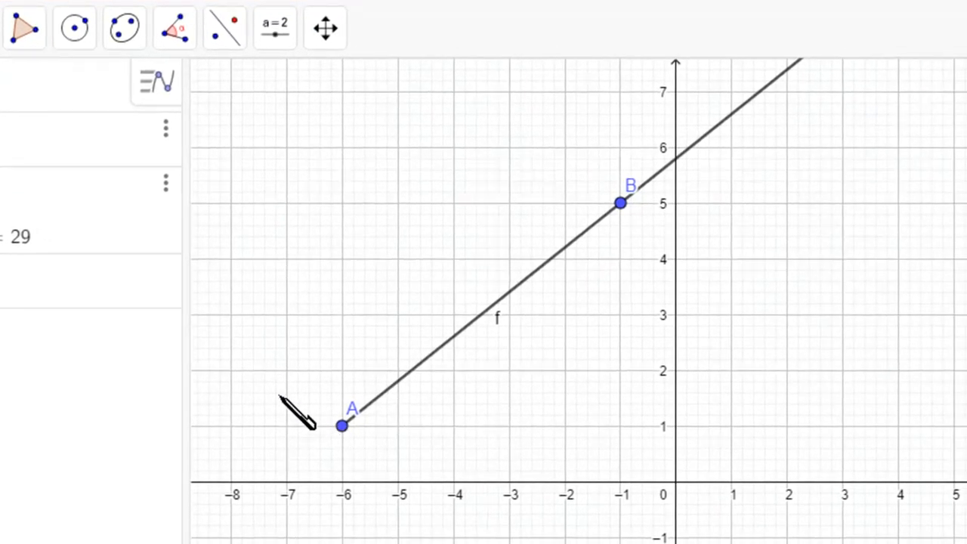
pyautogui.click(342, 427)
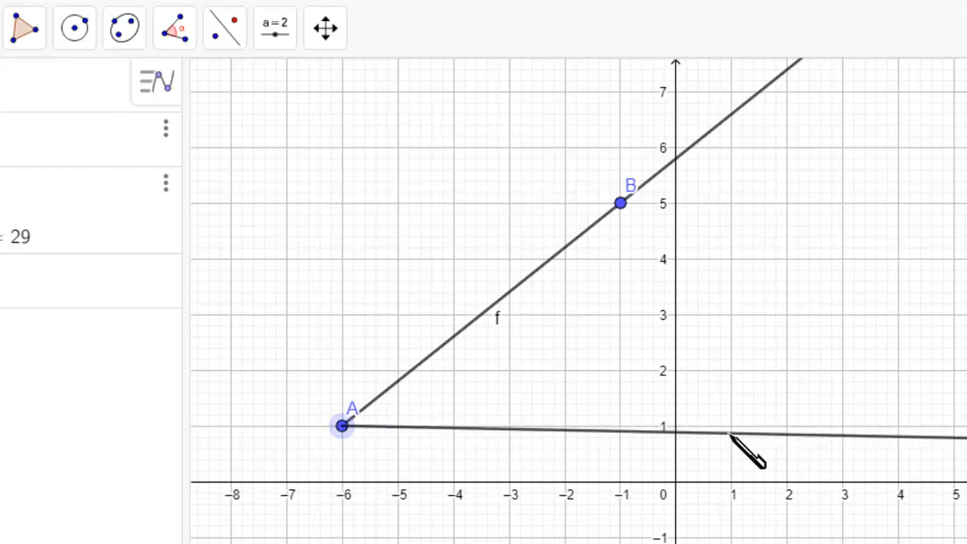
pyautogui.click(787, 426)
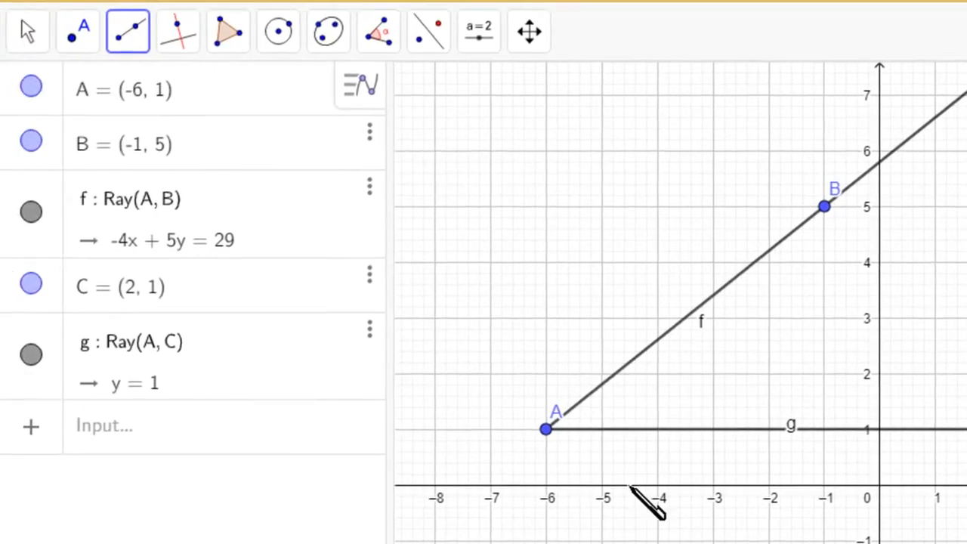
pyautogui.click(24, 28)
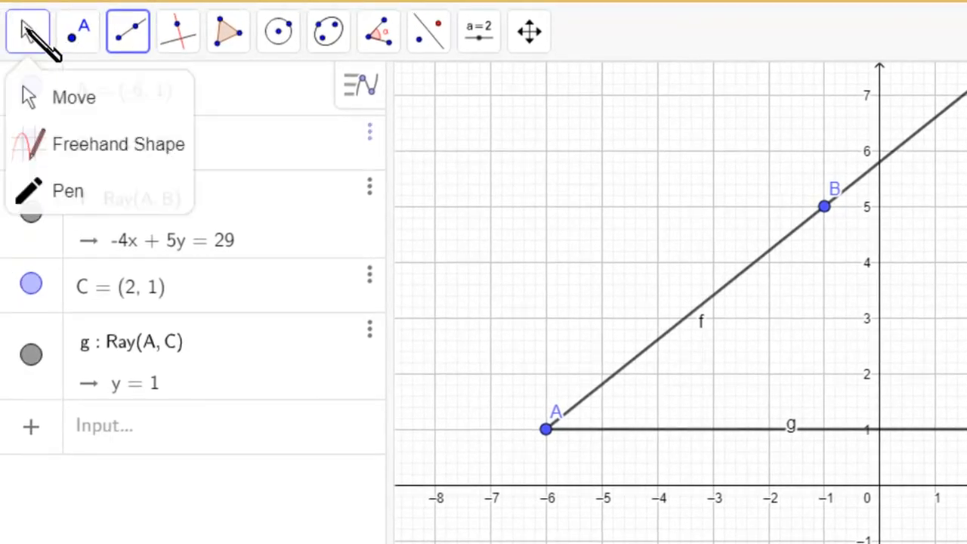
pyautogui.click(64, 92)
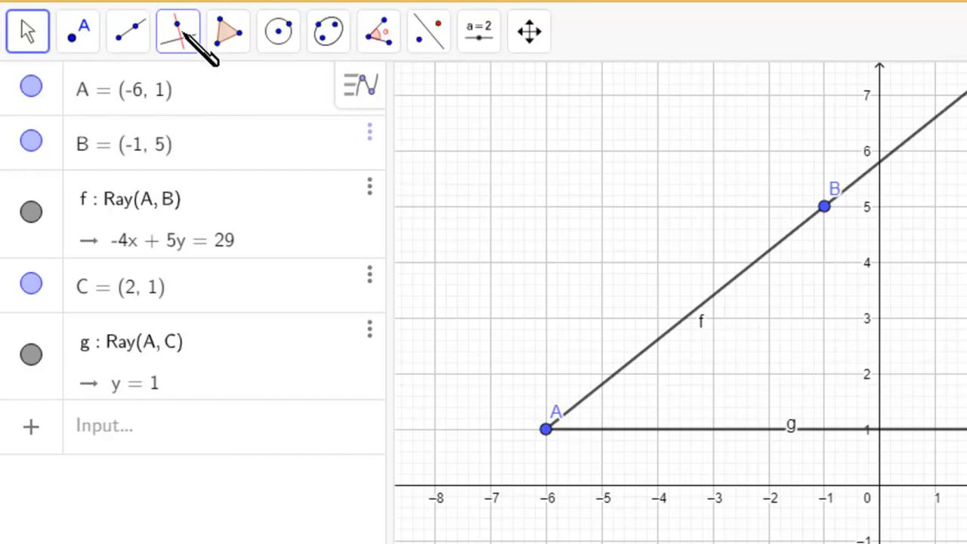
# - Mark the angle at A between the rays with the Angle tool, using points C, A and B, without redefining point B
pyautogui.click(382, 32)
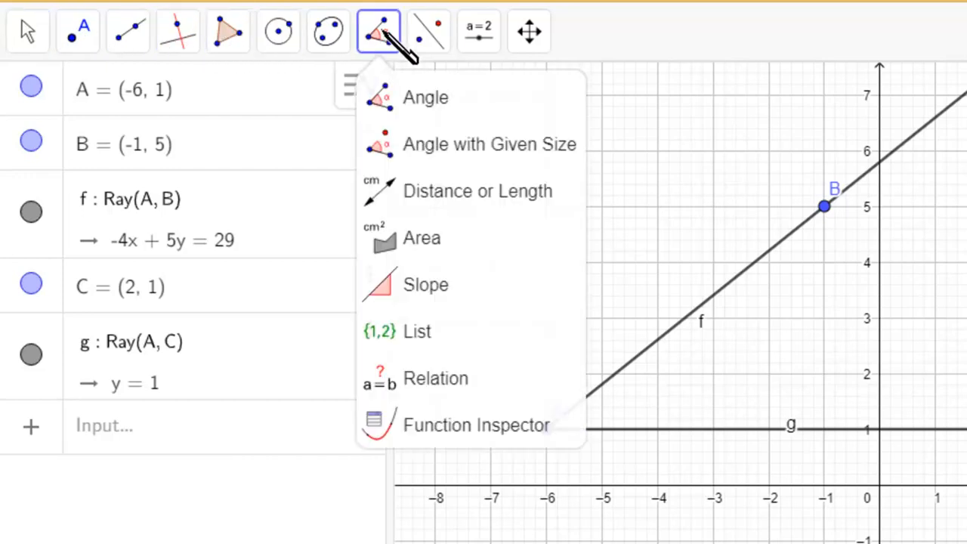
pyautogui.click(463, 99)
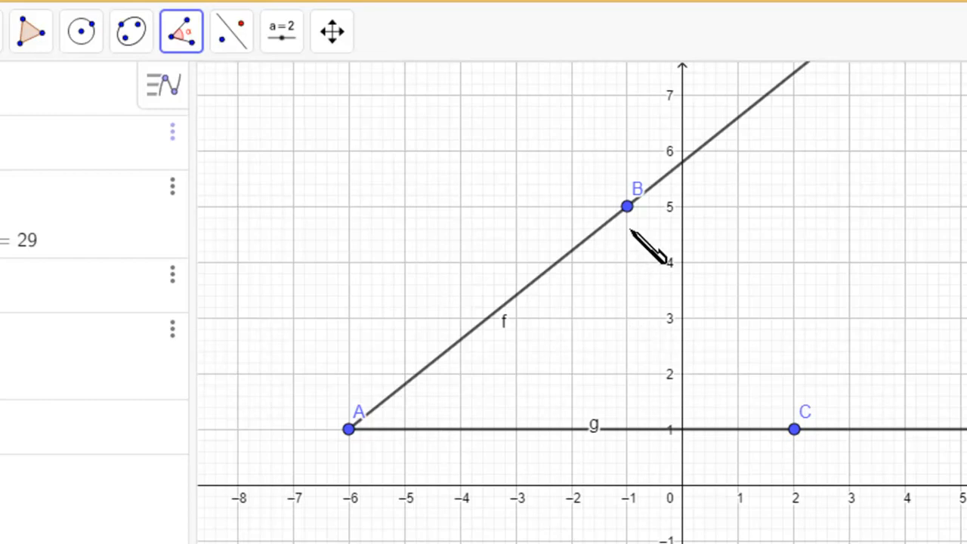
pyautogui.click(793, 429)
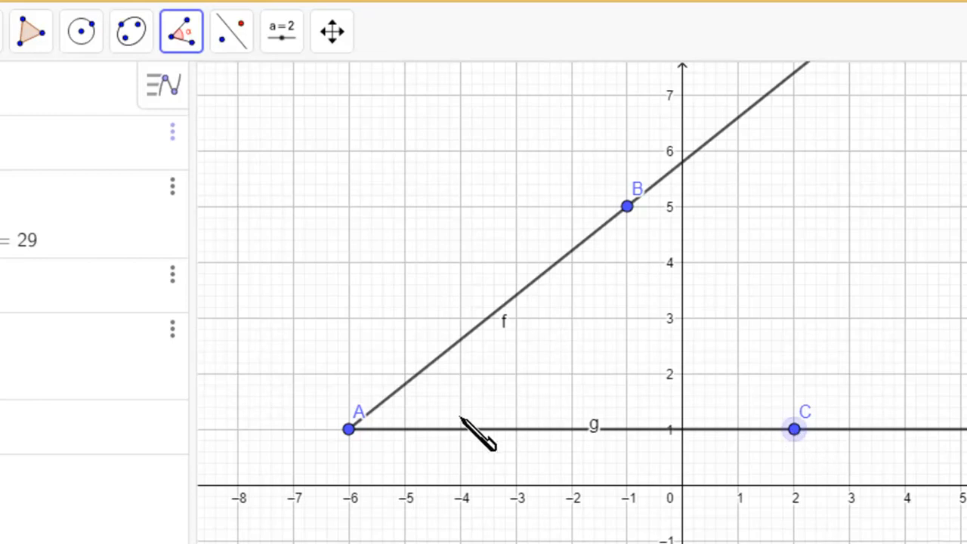
pyautogui.click(349, 428)
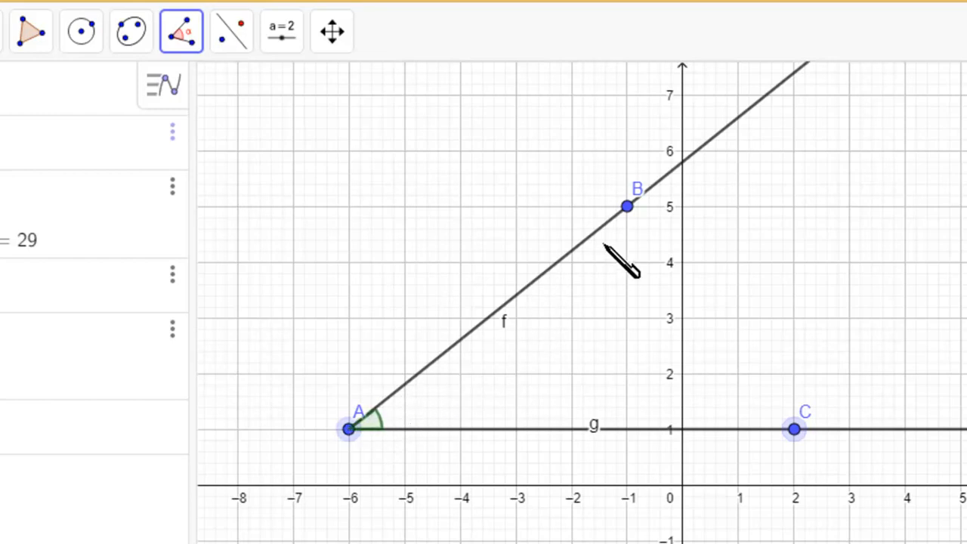
pyautogui.doubleClick(628, 208)
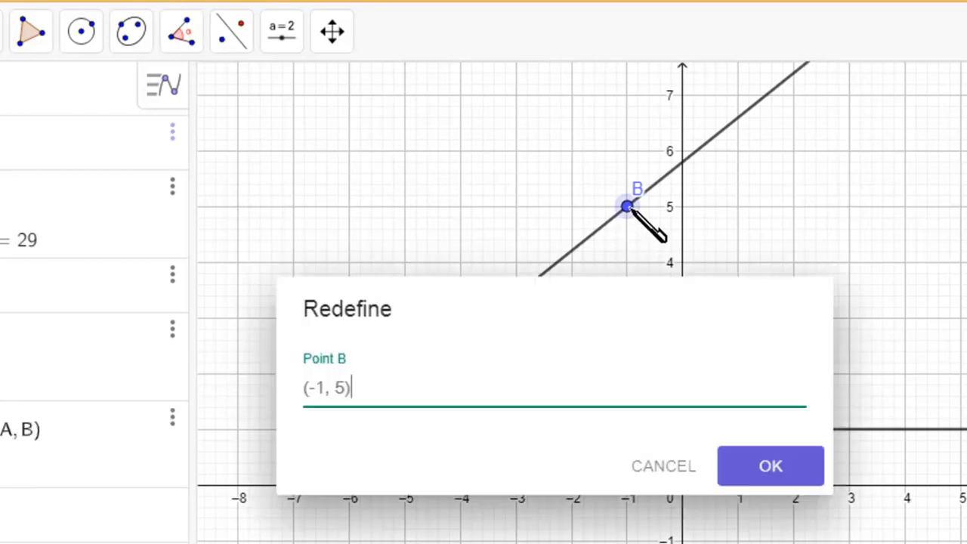
pyautogui.click(684, 464)
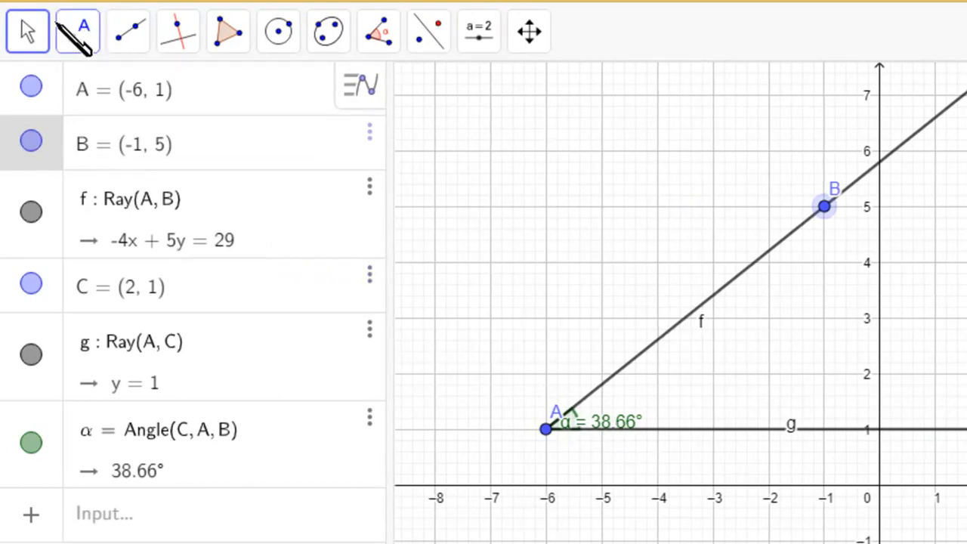
# - Move the angle's label to just right of its arc and point A's label off the ray, above the point
pyautogui.click(24, 28)
pyautogui.click(84, 95)
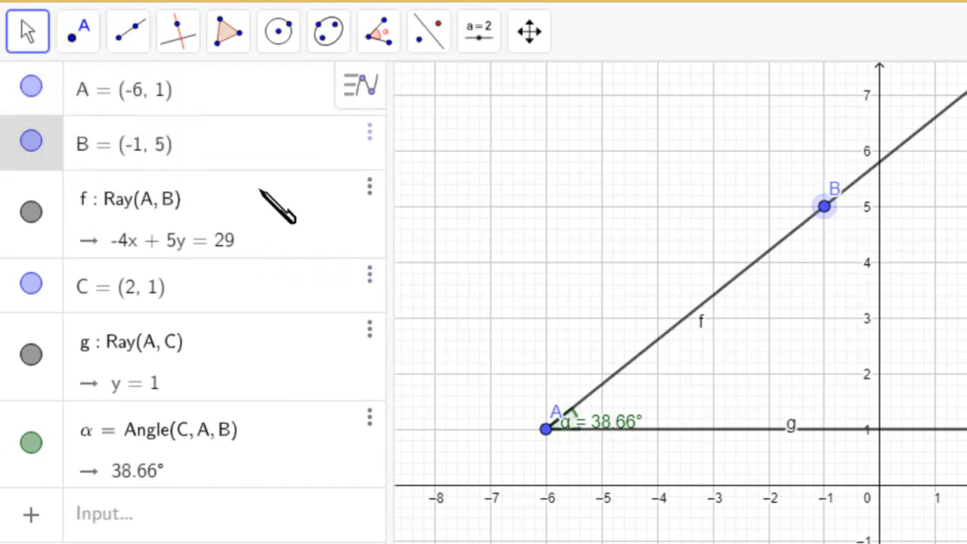
pyautogui.moveTo(625, 421); pyautogui.dragTo(651, 414)
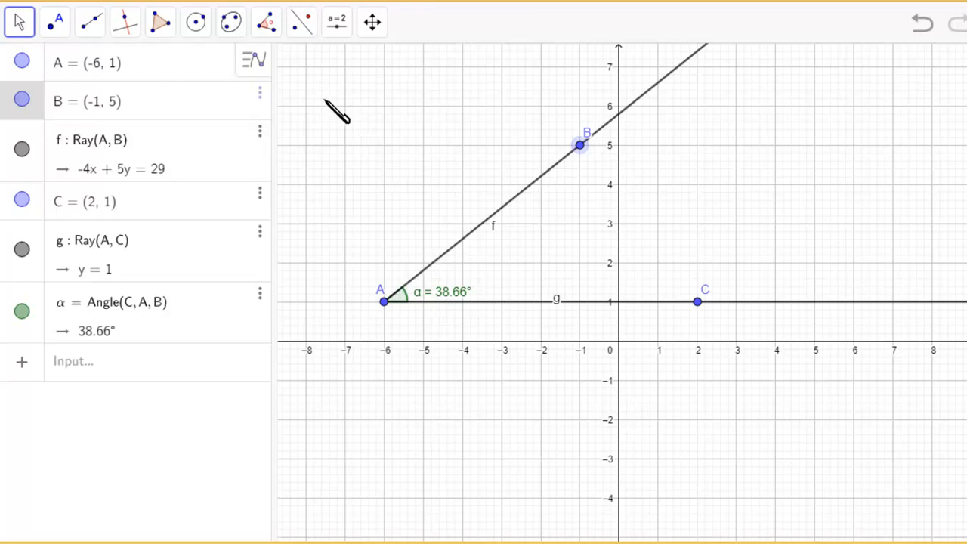
pyautogui.click(19, 22)
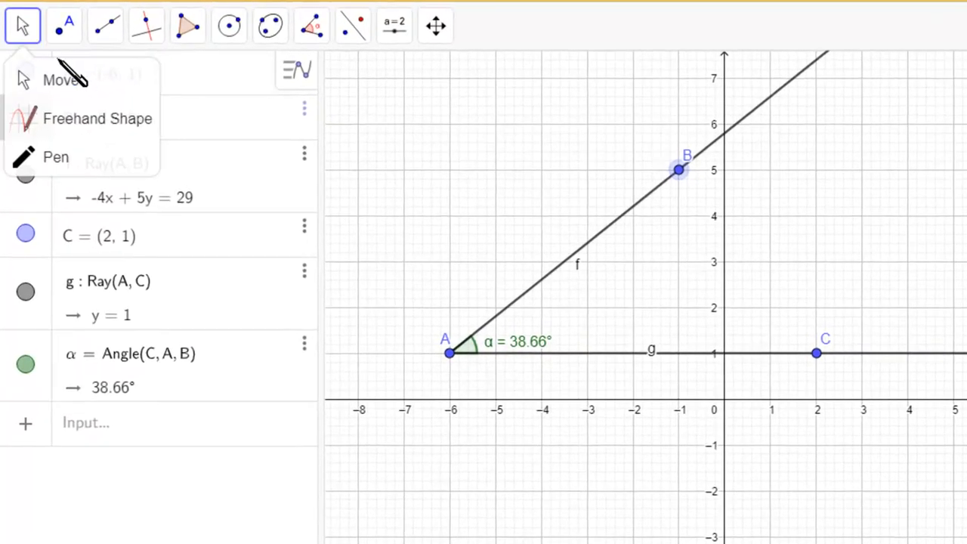
pyautogui.click(75, 80)
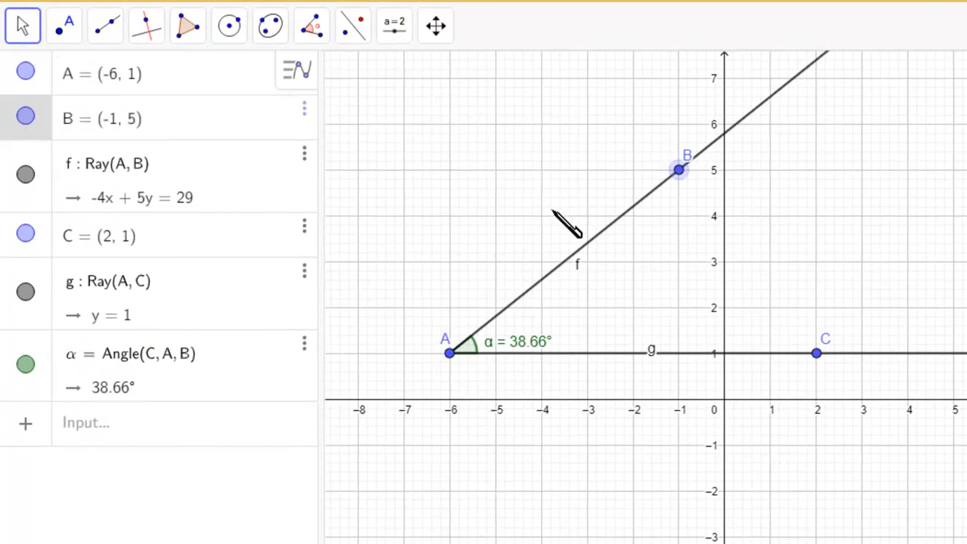
# - Move point B to (-6, 7) to make the angle at A right, and on to (-9, 6) to make it obtuse
pyautogui.moveTo(503, 188); pyautogui.dragTo(551, 218)
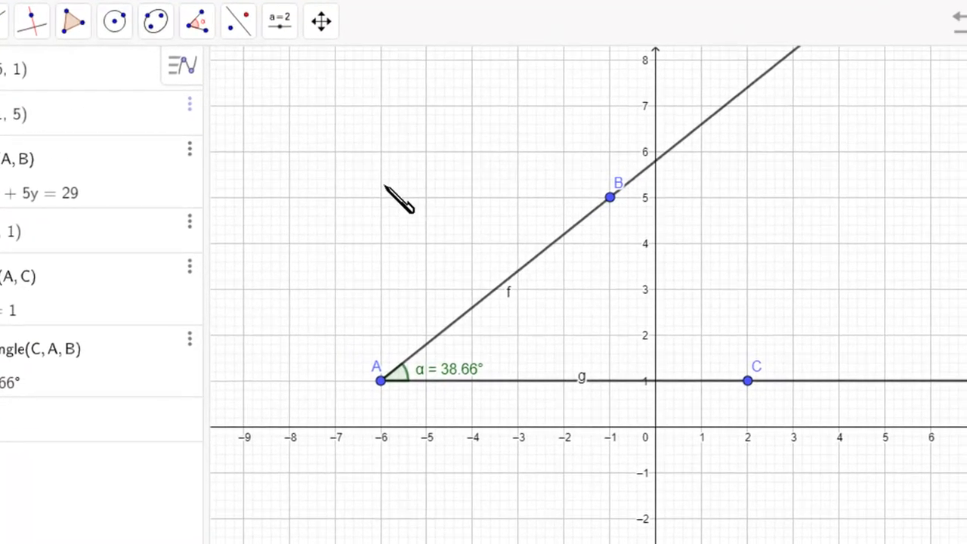
pyautogui.moveTo(398, 200); pyautogui.dragTo(492, 215)
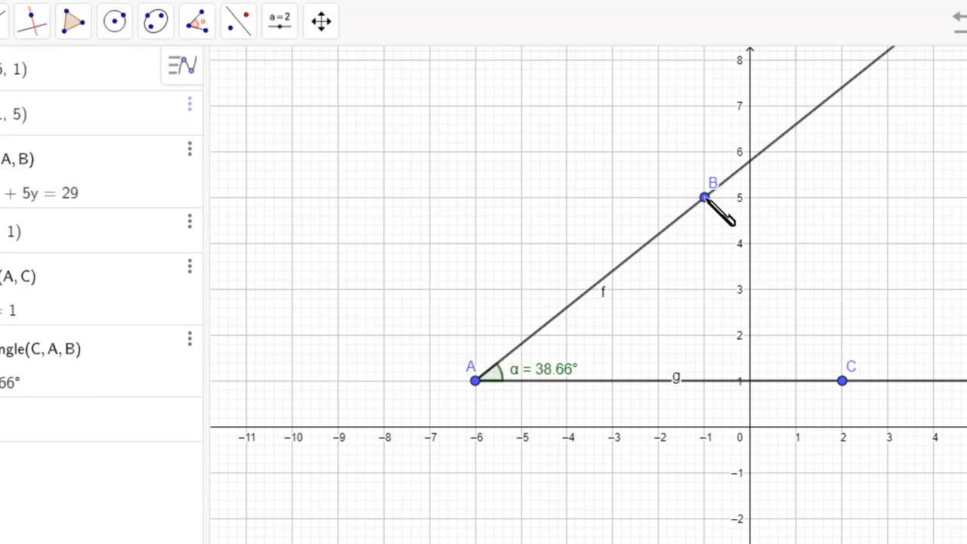
pyautogui.moveTo(698, 195); pyautogui.dragTo(474, 105)
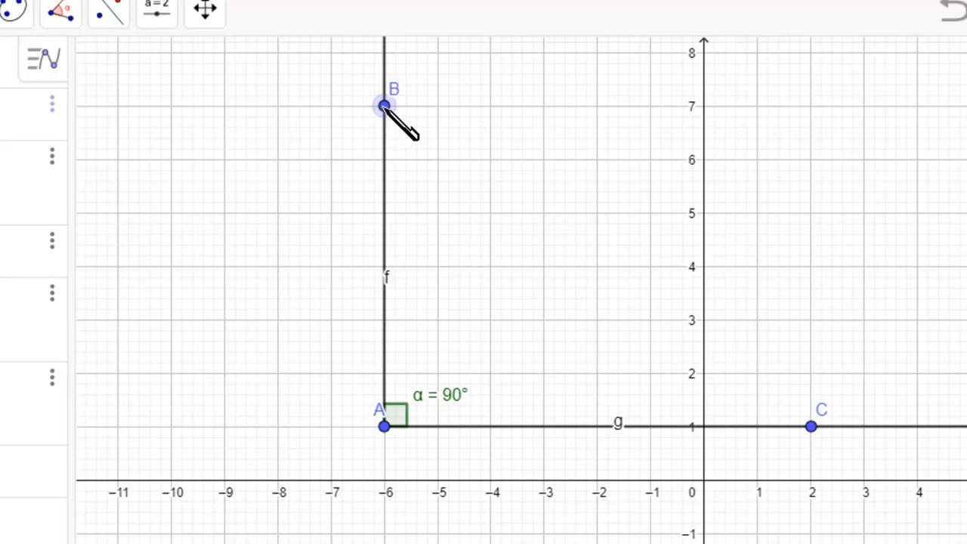
pyautogui.moveTo(384, 105); pyautogui.dragTo(224, 158)
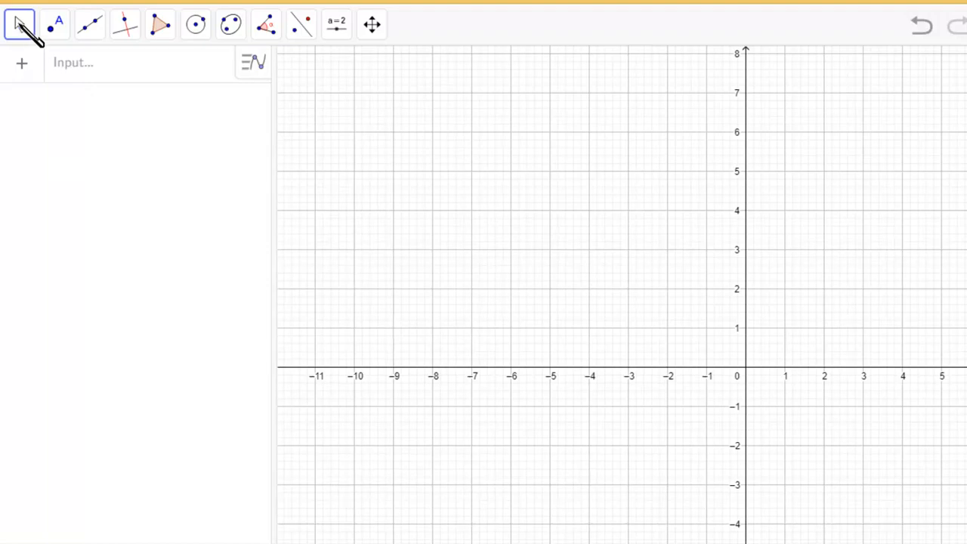
# - Draw a horizontal line through (-10, 7) and (-1, 7) with the Line tool, and return to the Move tool
pyautogui.click(96, 26)
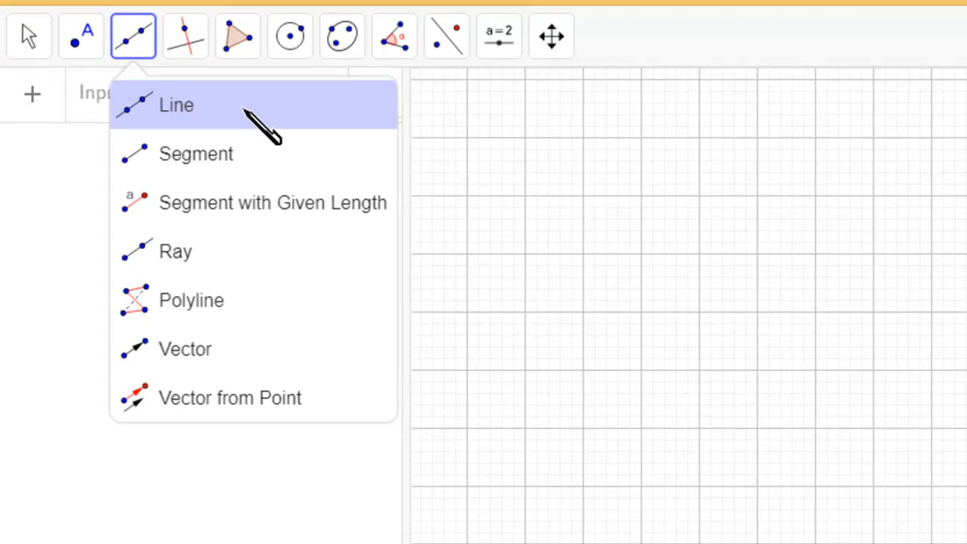
pyautogui.click(244, 109)
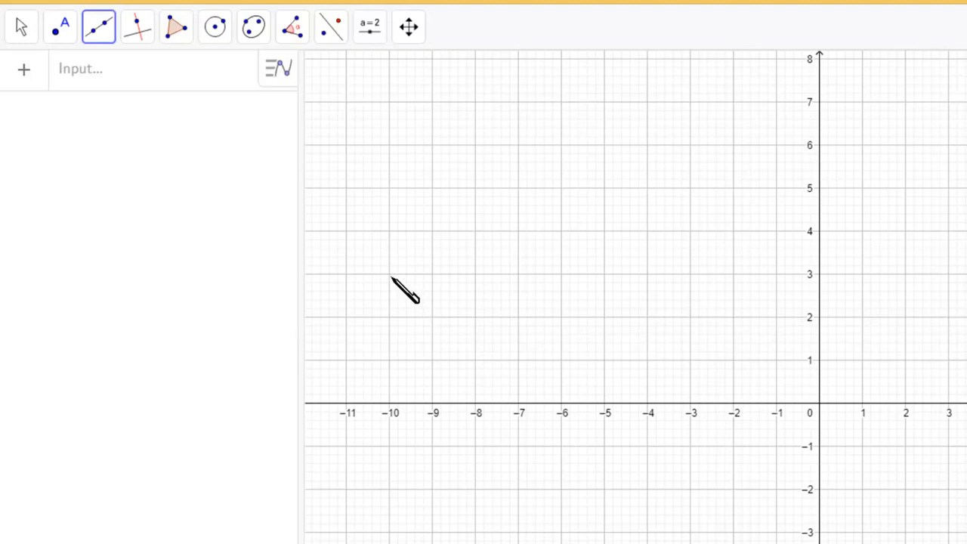
pyautogui.click(389, 102)
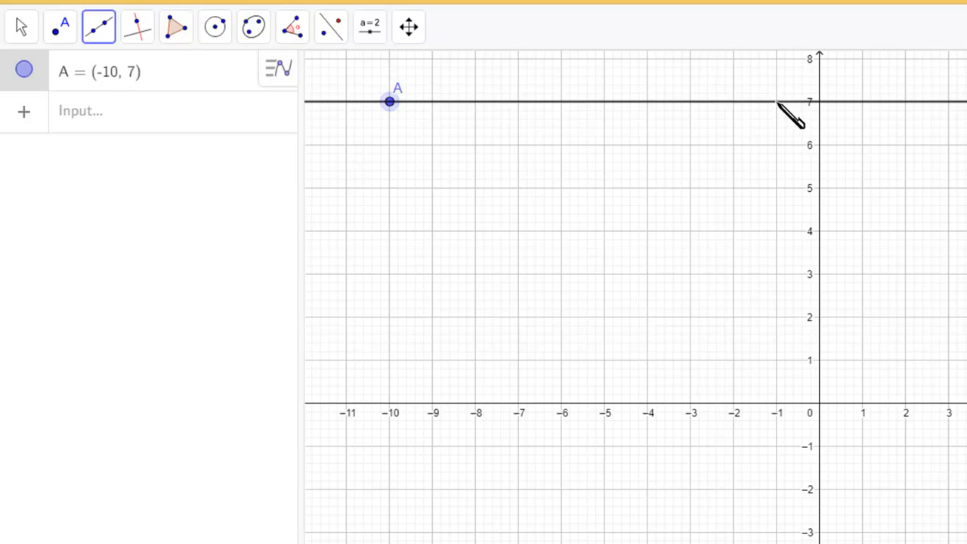
pyautogui.click(777, 102)
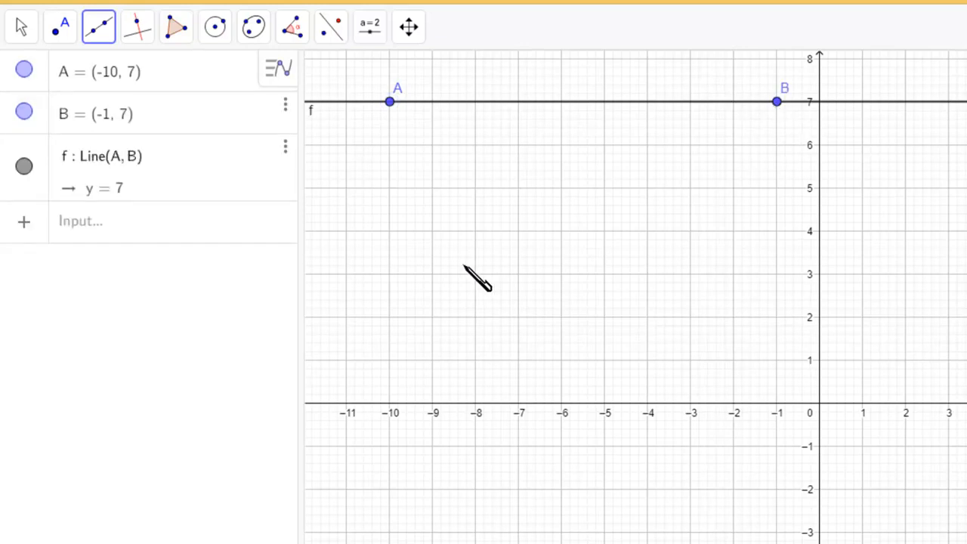
pyautogui.click(23, 29)
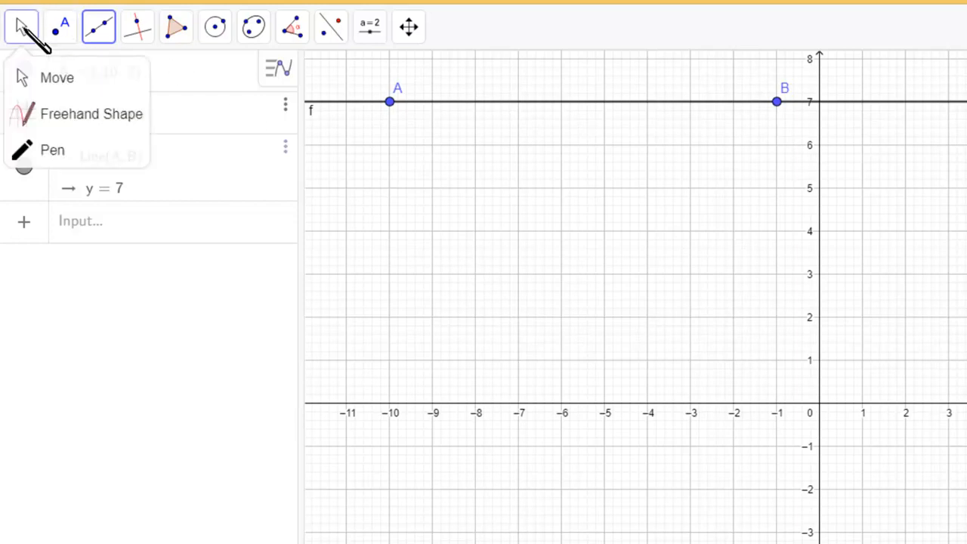
pyautogui.click(65, 82)
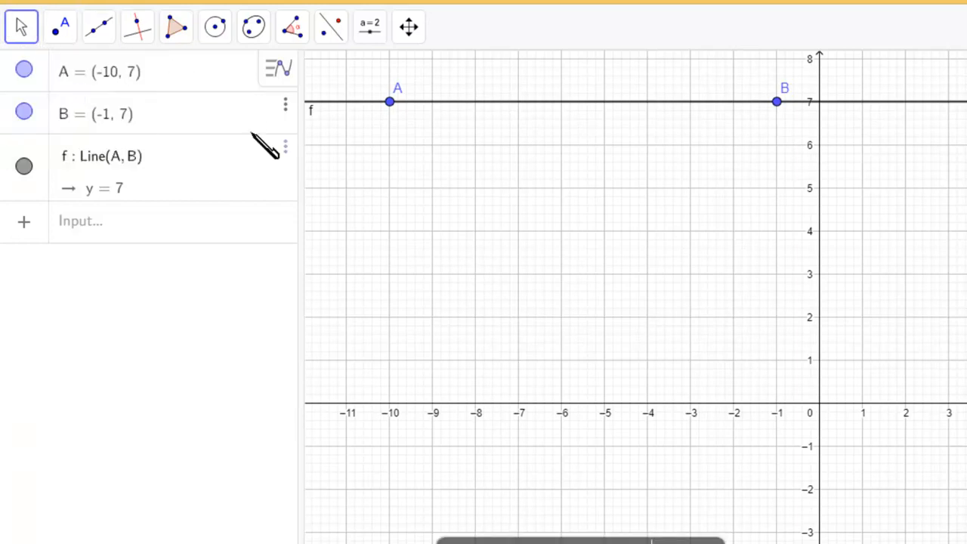
# - Draw a second, parallel line through (-10, 3) and (-1, 3), and return to the Move tool
pyautogui.moveTo(565, 160); pyautogui.dragTo(618, 202)
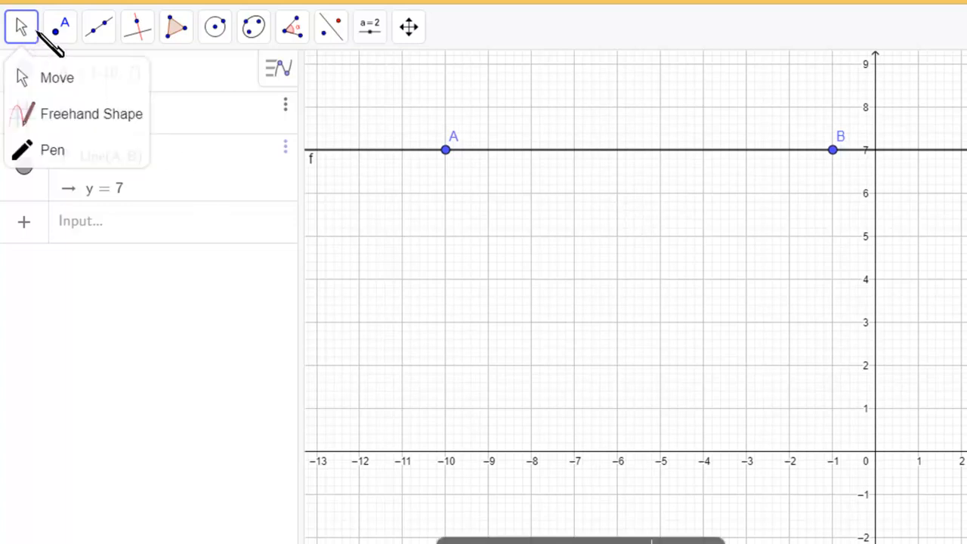
pyautogui.moveTo(95, 34)
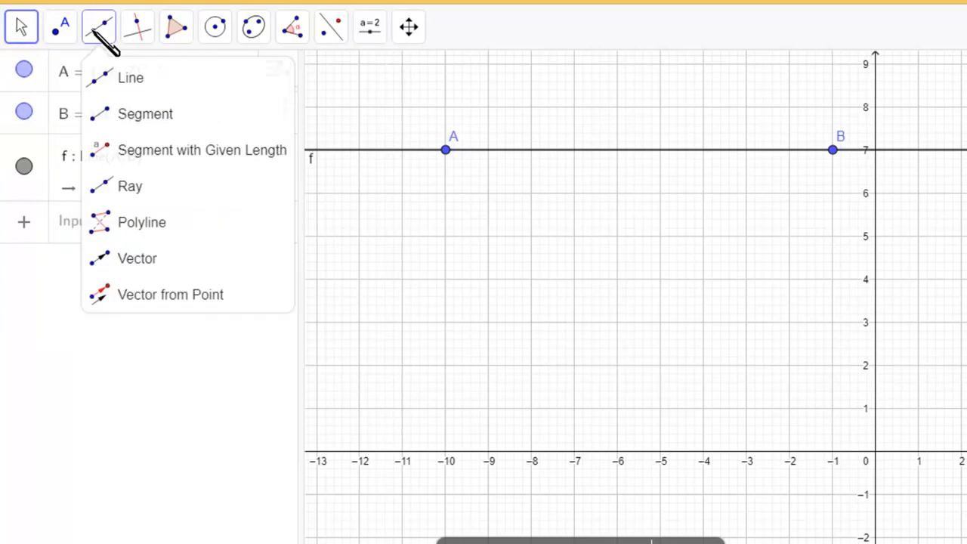
pyautogui.click(150, 80)
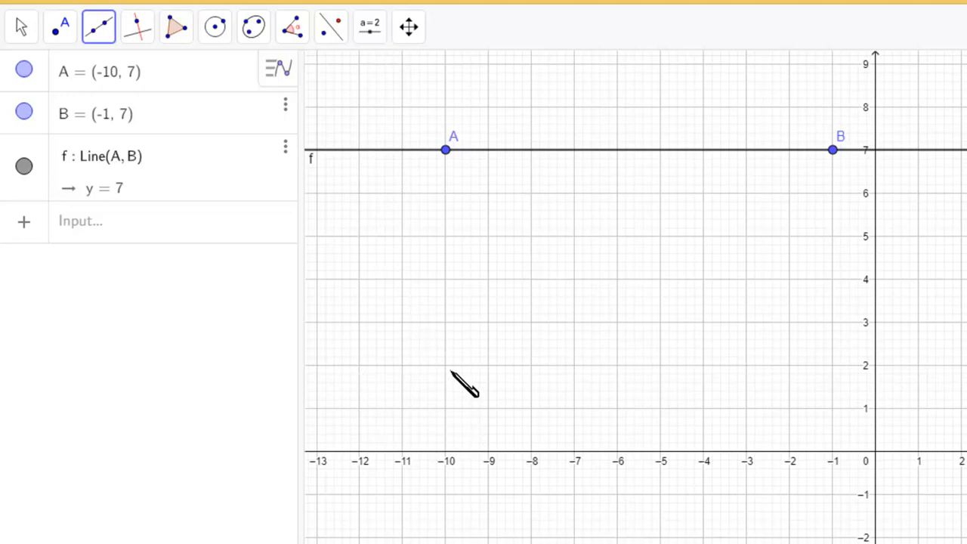
pyautogui.click(445, 323)
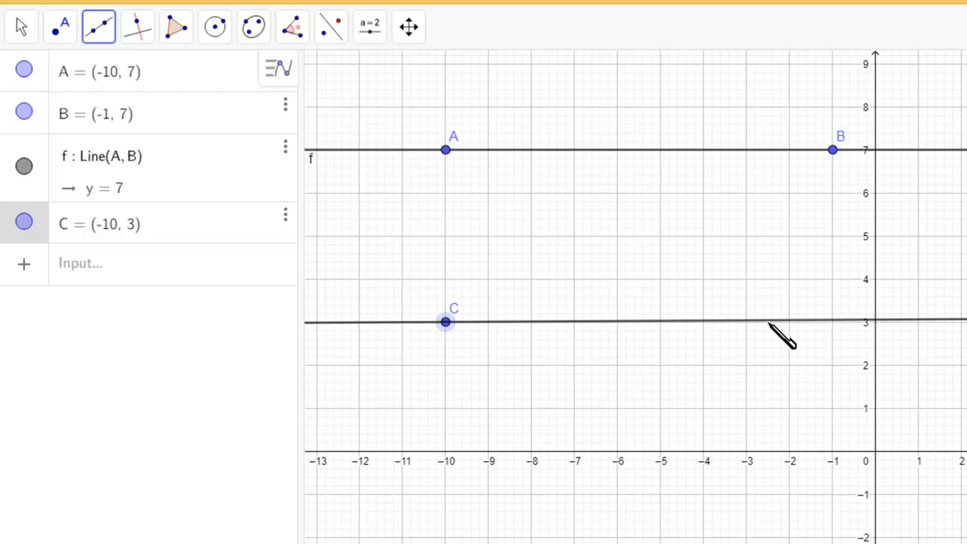
pyautogui.click(833, 325)
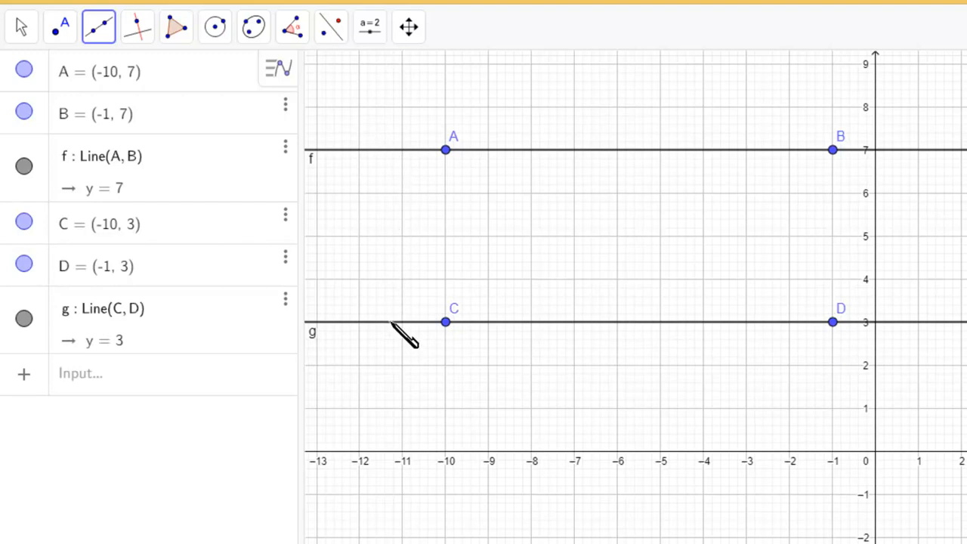
pyautogui.click(130, 72)
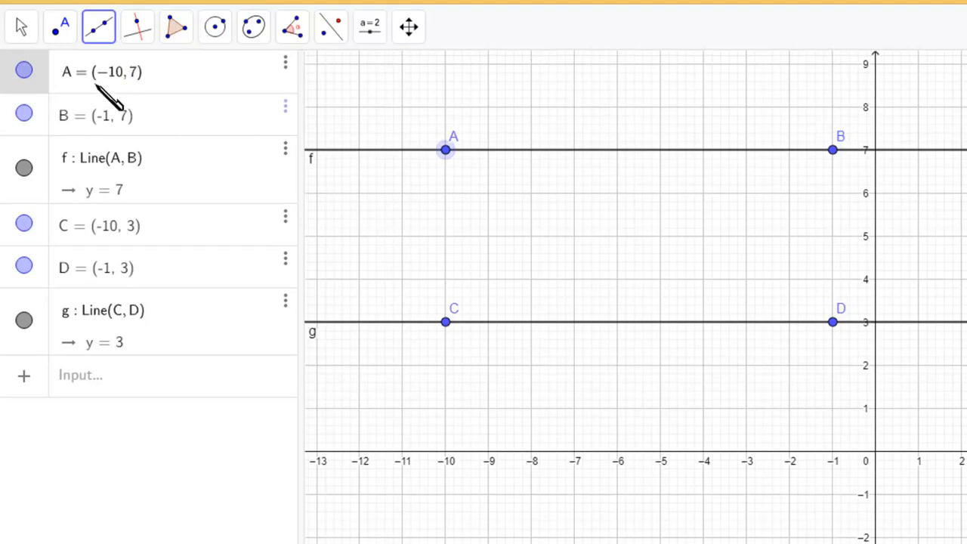
pyautogui.click(21, 27)
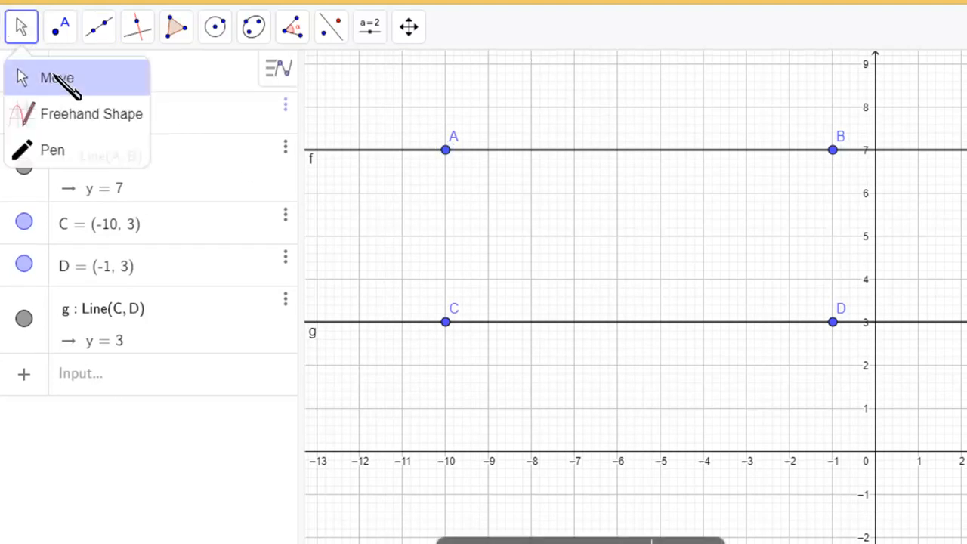
pyautogui.click(52, 76)
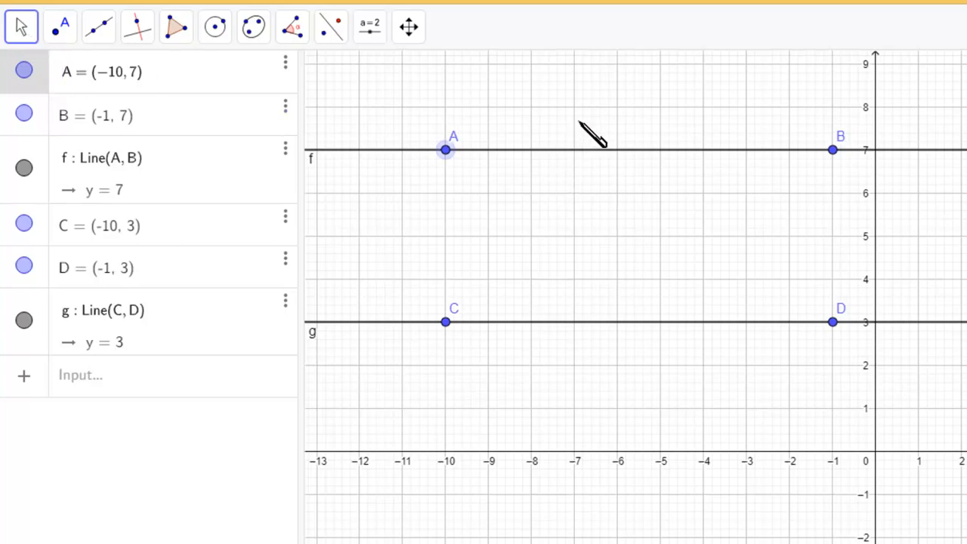
# - Draw a transversal line from (-8, 10) through (-3, 0) on the x-axis, crossing both parallel lines, and return to the Move tool
pyautogui.moveTo(579, 120); pyautogui.dragTo(584, 194)
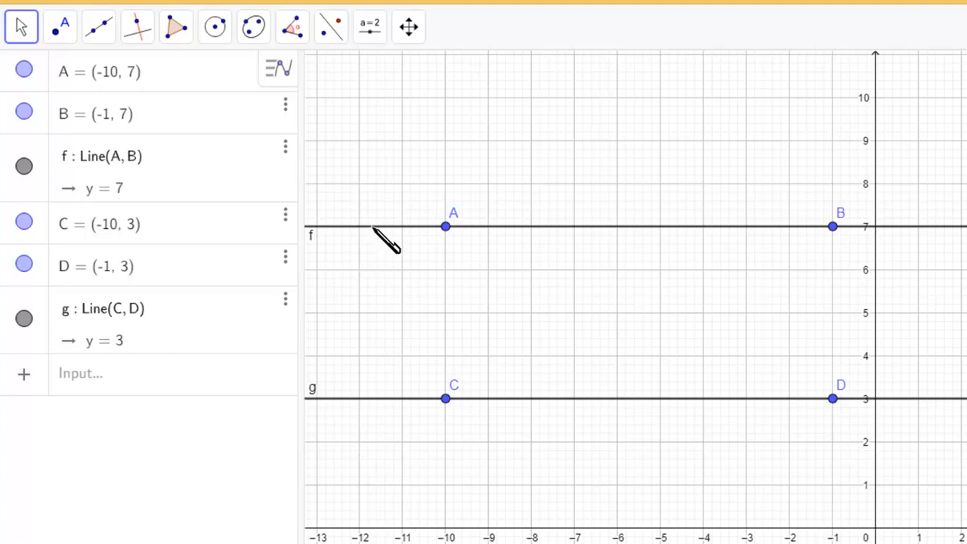
pyautogui.click(20, 27)
pyautogui.click(98, 30)
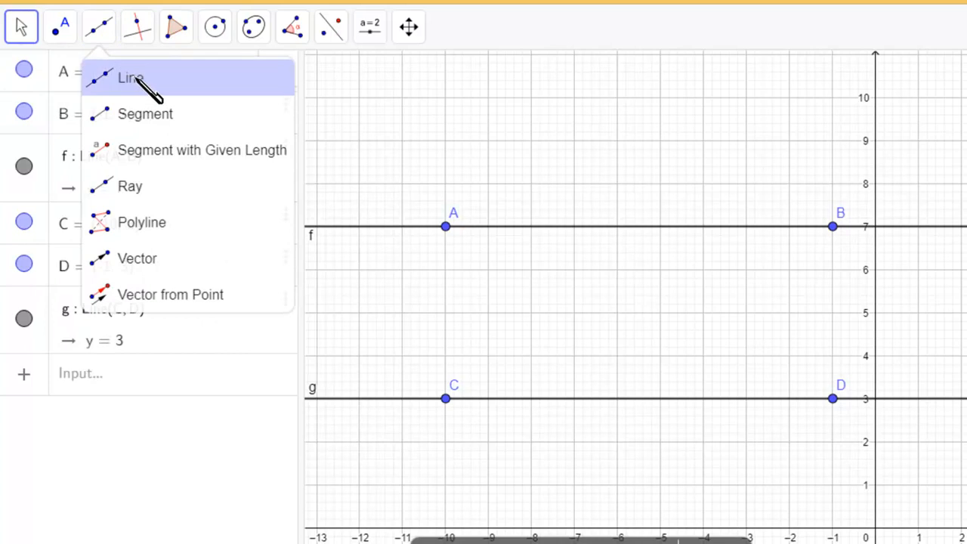
pyautogui.click(173, 83)
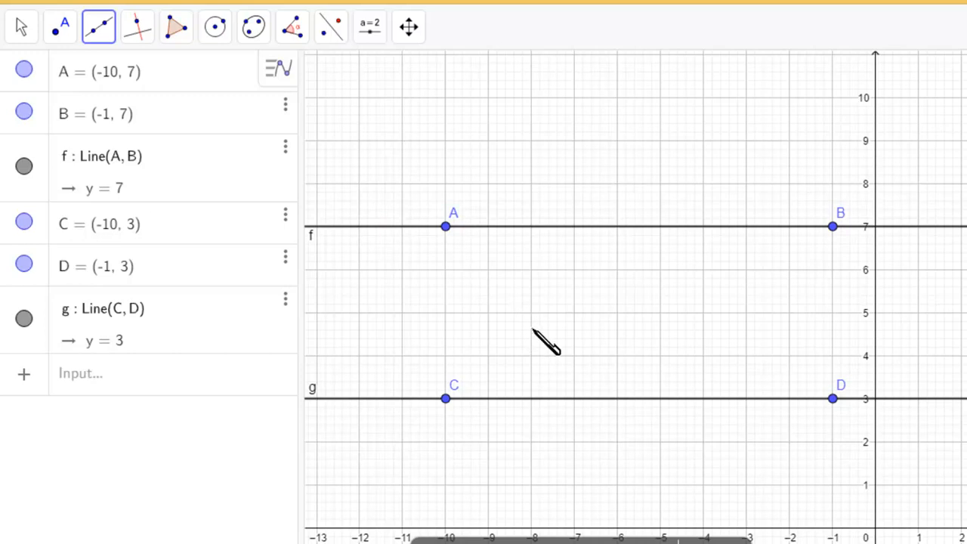
pyautogui.click(532, 98)
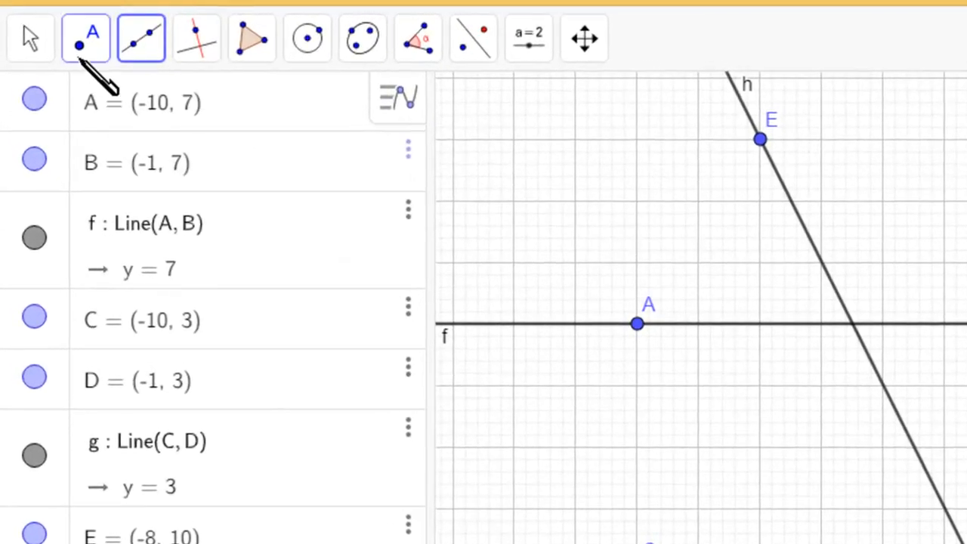
pyautogui.click(29, 35)
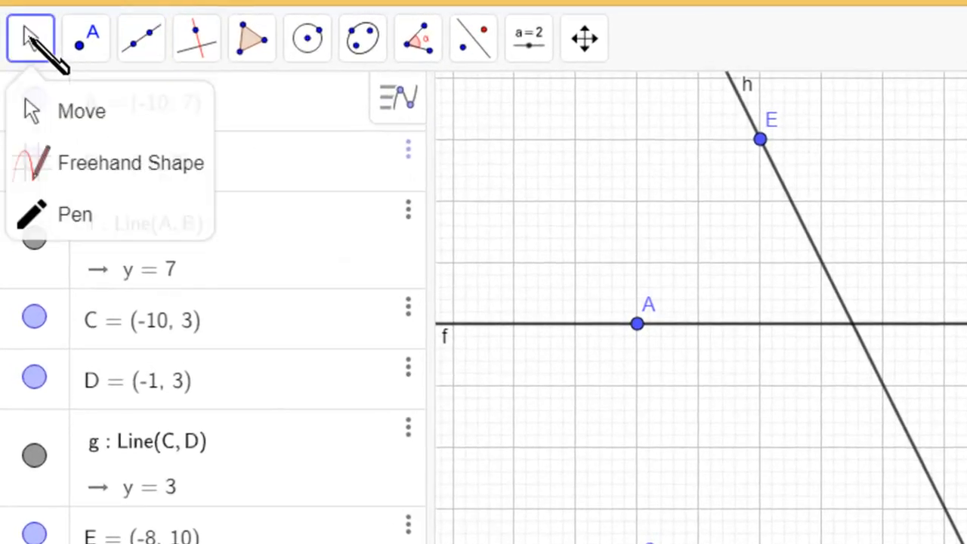
# - Mark the intersections of transversal h with lines f and g using the Intersect tool, and return to the Move tool
pyautogui.moveTo(130, 45)
pyautogui.moveTo(100, 42)
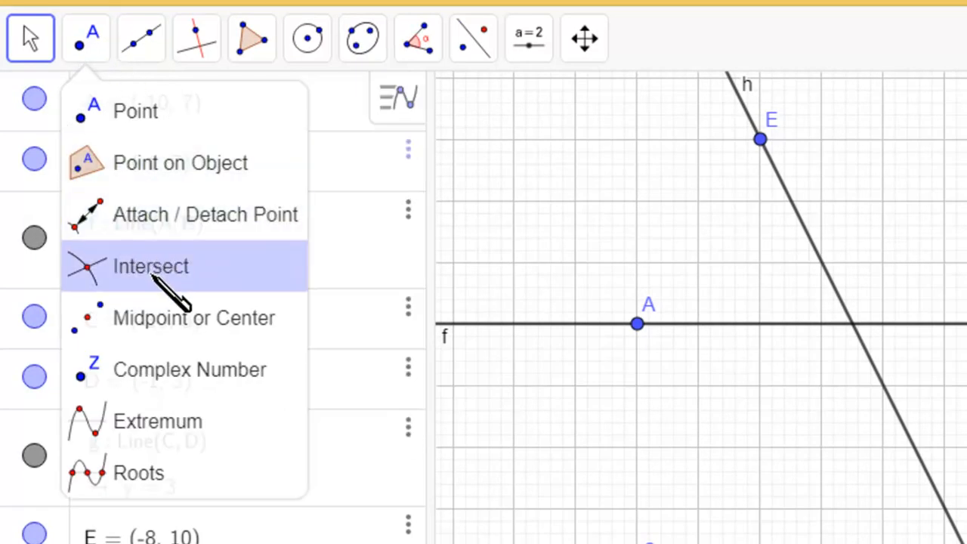
pyautogui.click(202, 268)
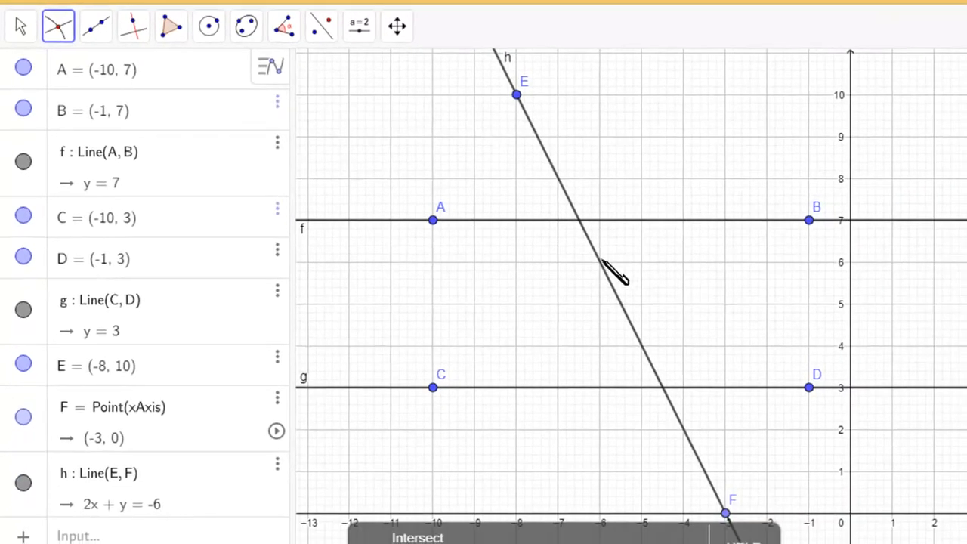
pyautogui.click(553, 167)
pyautogui.click(543, 220)
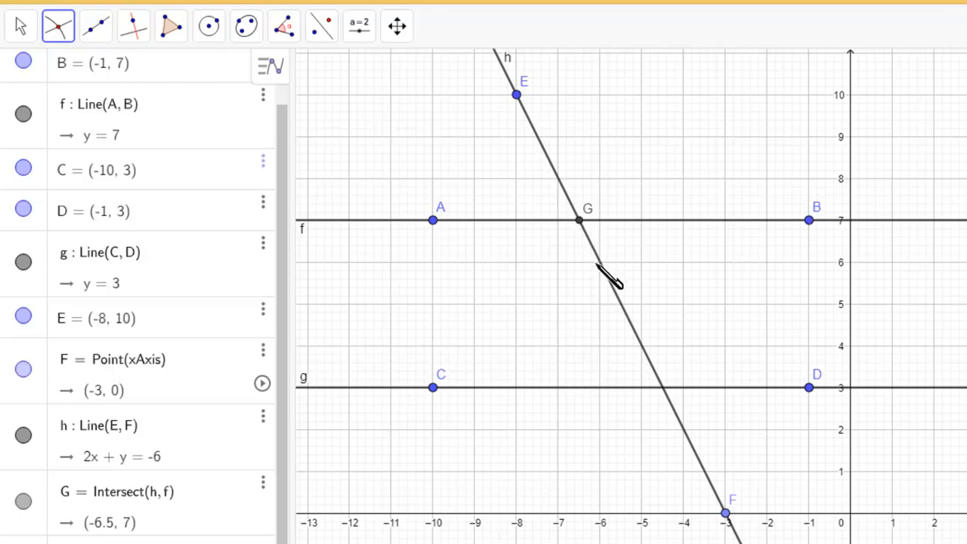
pyautogui.click(619, 301)
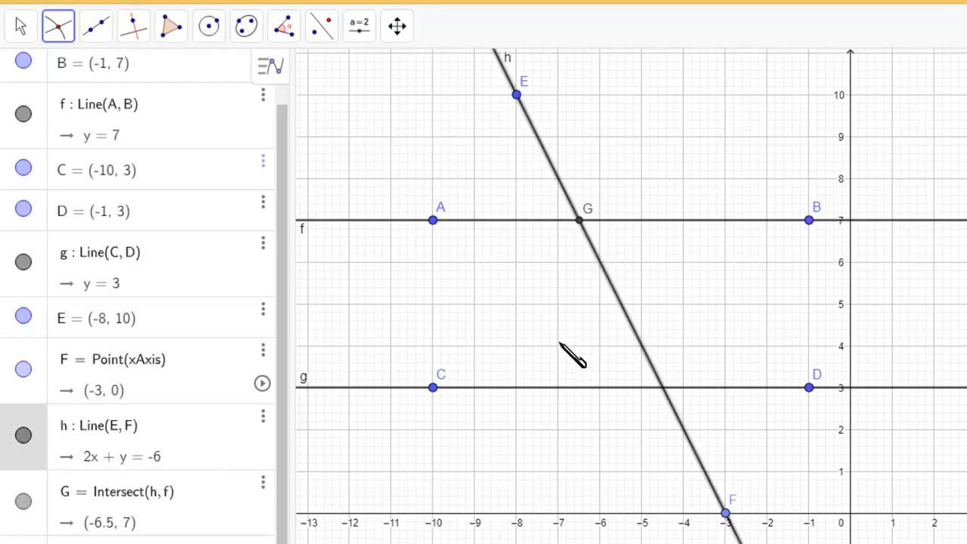
pyautogui.click(529, 388)
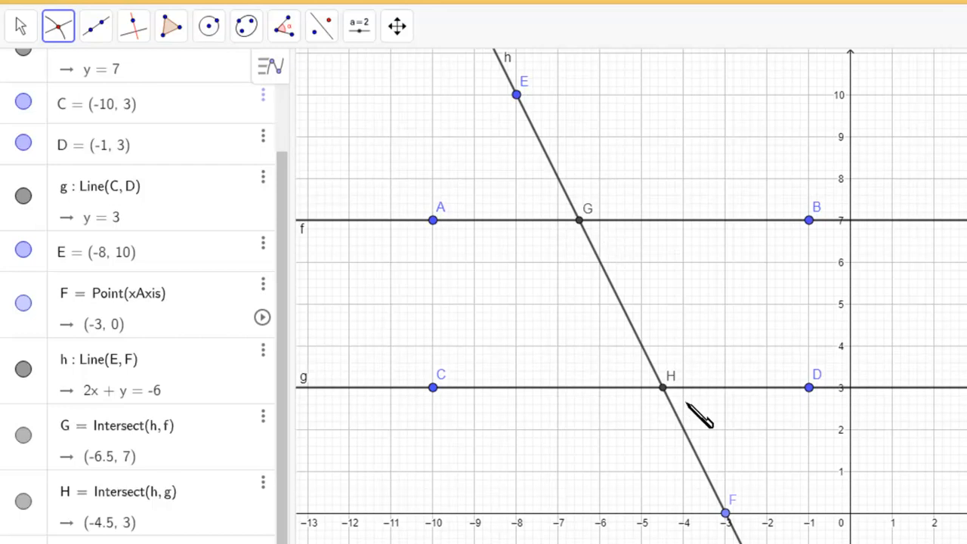
pyautogui.click(20, 26)
pyautogui.click(53, 73)
pyautogui.scroll(3, 162, 106)
pyautogui.click(675, 281)
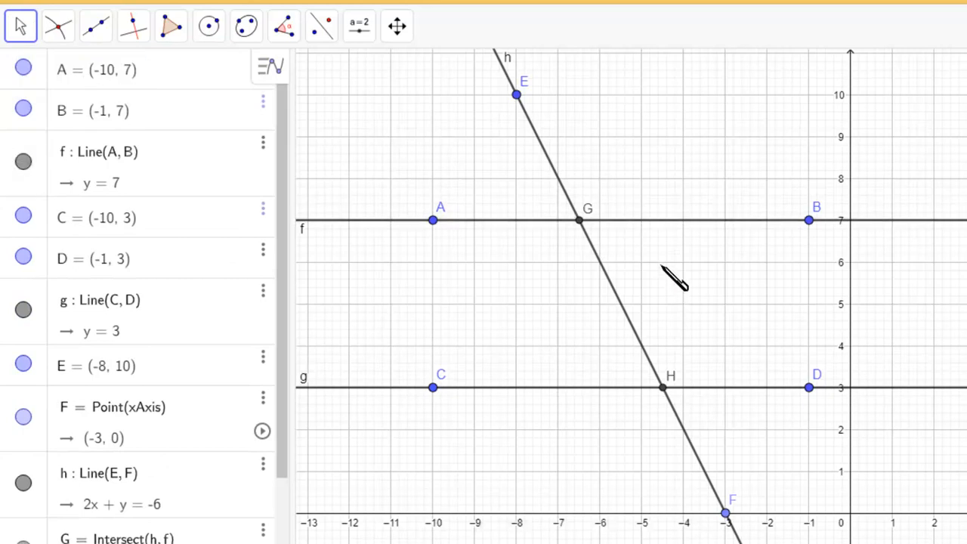
# - Mark the angle at intersection H with the Angle tool, using points D, H and G
pyautogui.moveTo(661, 260)
pyautogui.mouseDown()
pyautogui.moveTo(656, 273)
pyautogui.moveTo(633, 278)
pyautogui.moveTo(647, 264)
pyautogui.mouseUp()
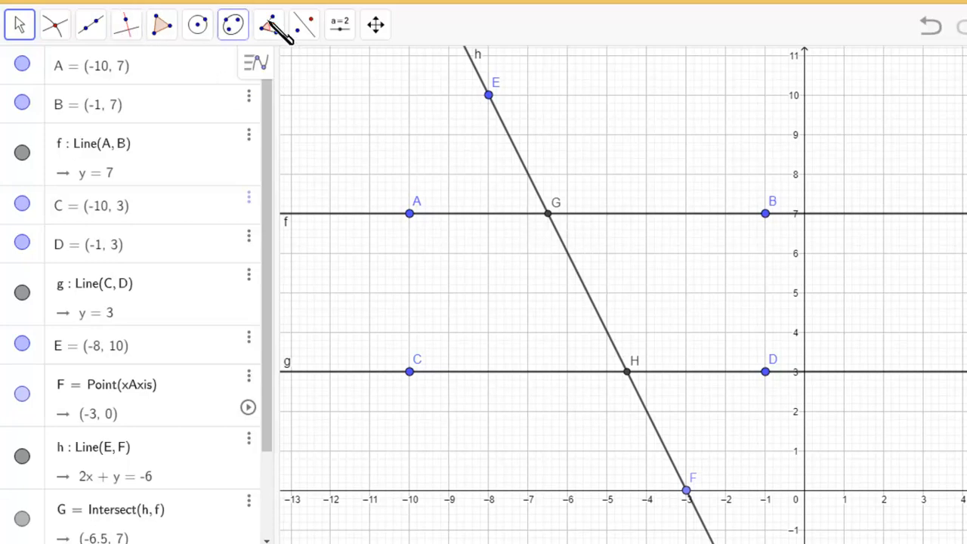
pyautogui.click(272, 27)
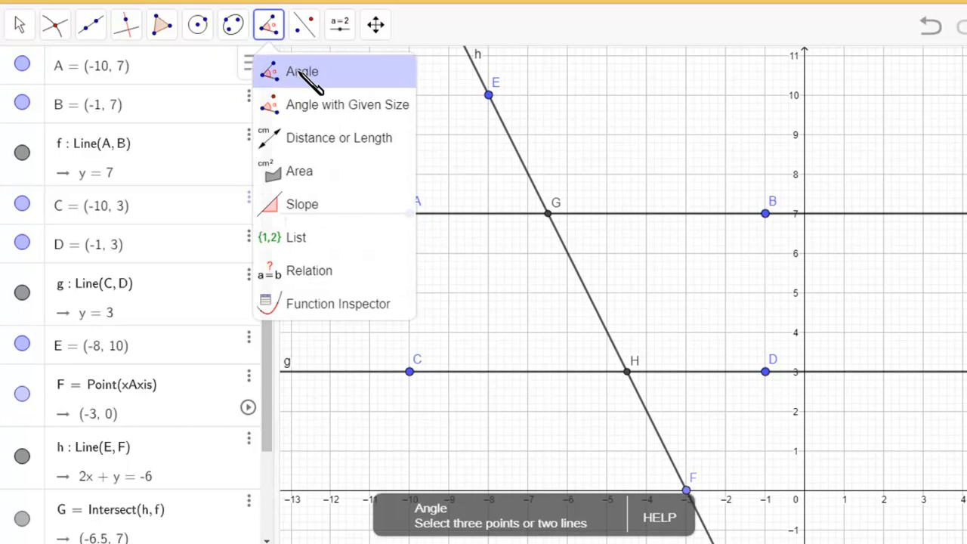
pyautogui.click(306, 74)
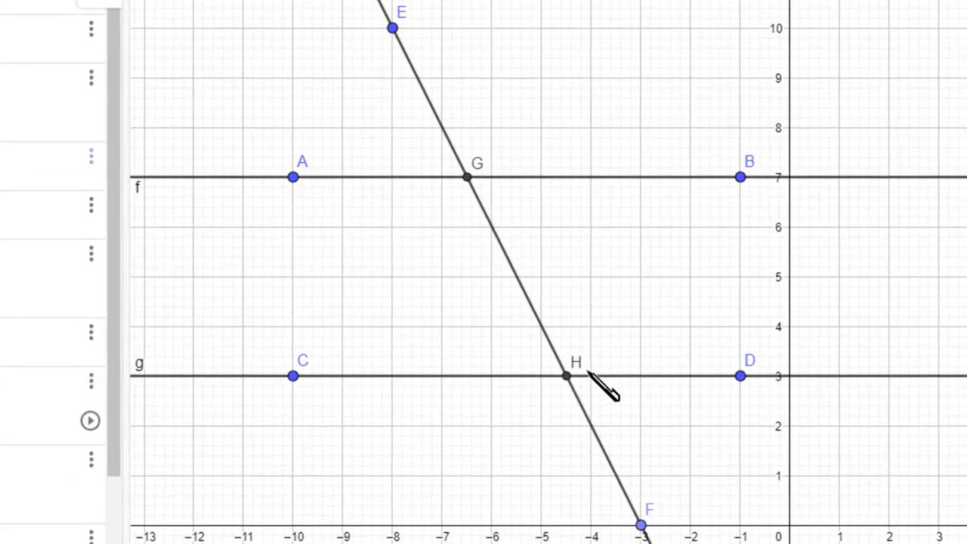
pyautogui.click(740, 375)
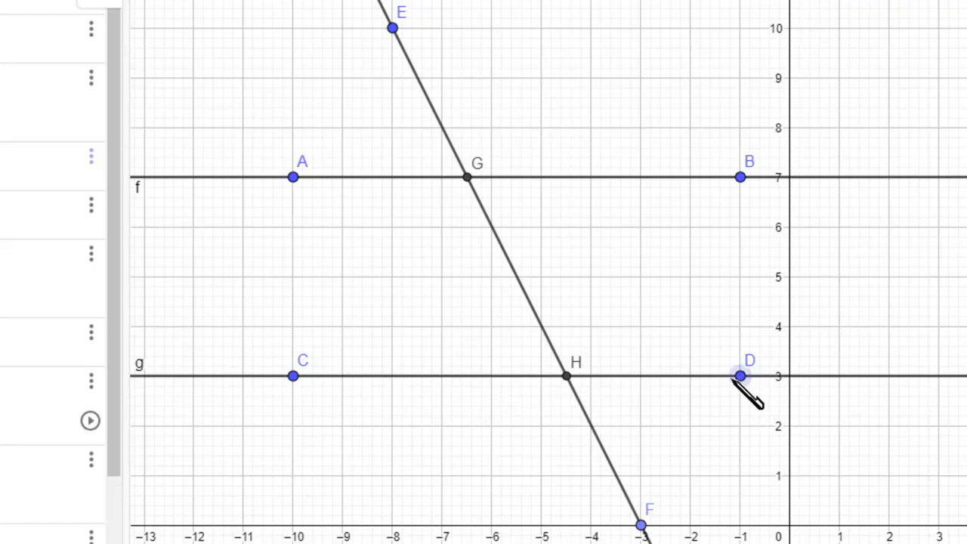
pyautogui.click(567, 376)
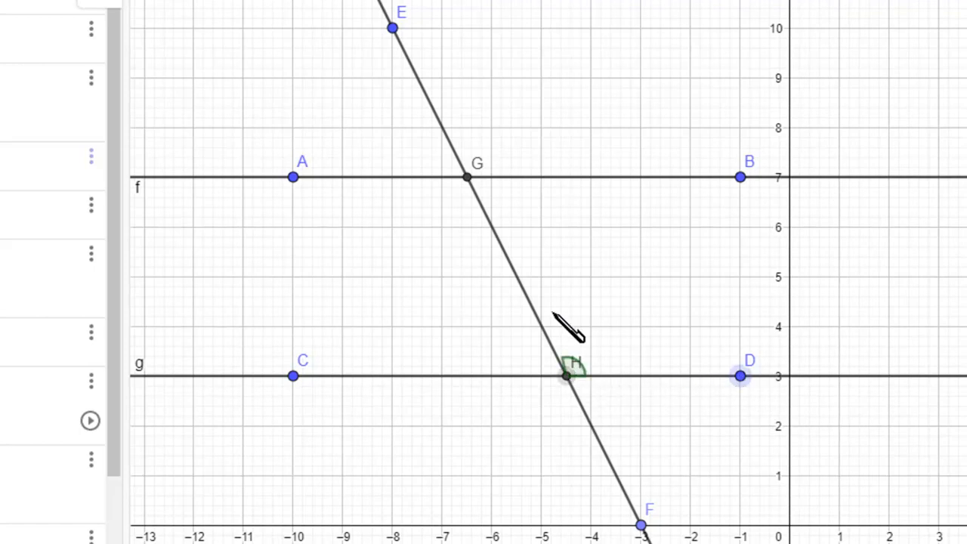
pyautogui.click(466, 178)
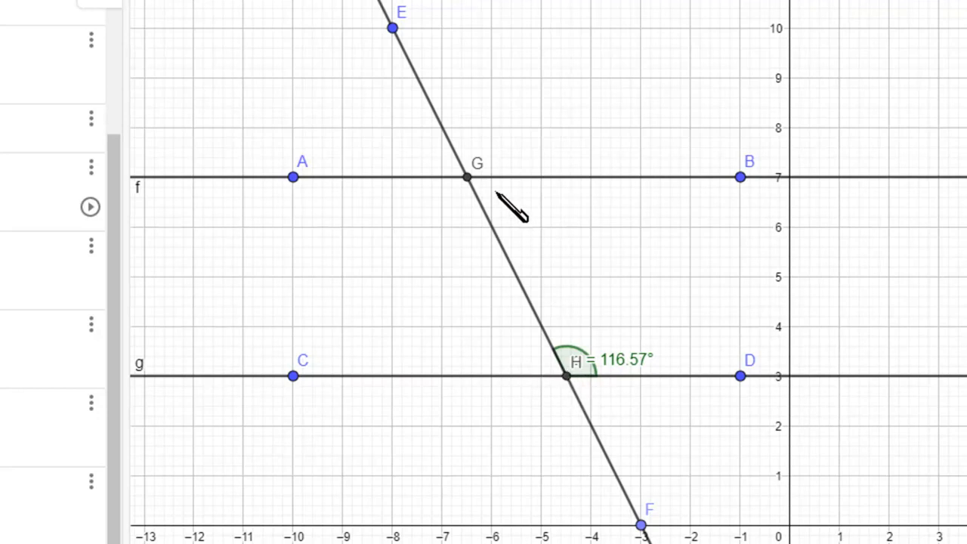
# - Mark the three remaining angles around H with the Angle tool, using points G-H-C, C-H-F and F-H-D
pyautogui.click(467, 178)
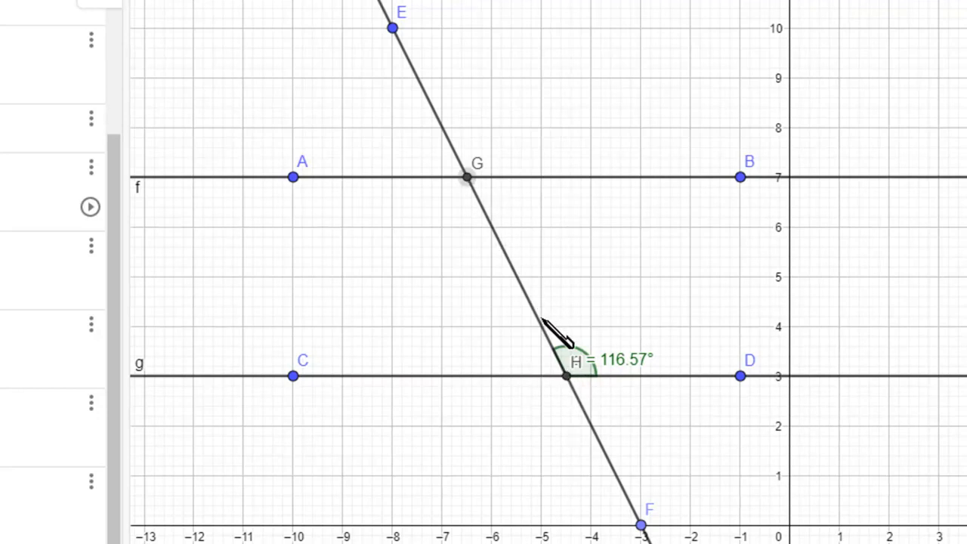
pyautogui.click(566, 377)
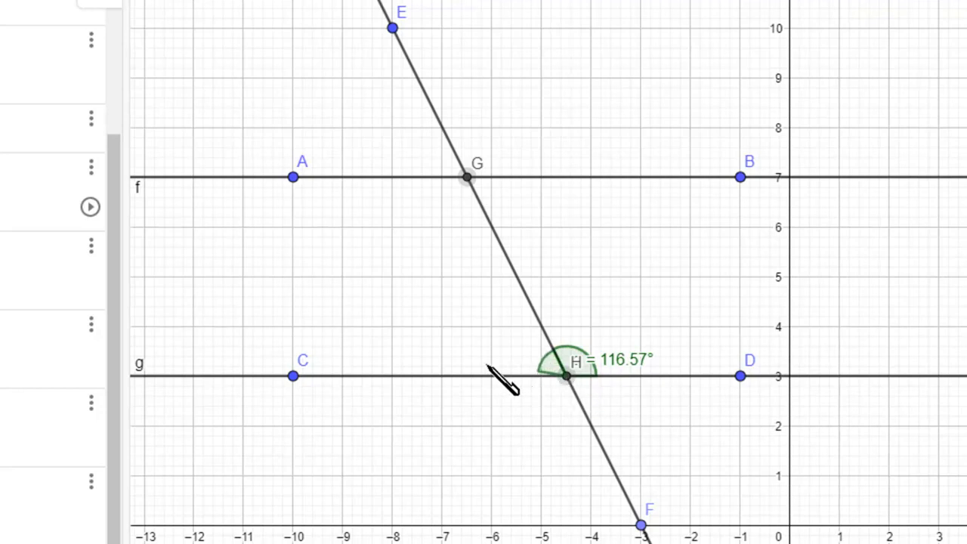
pyautogui.click(293, 376)
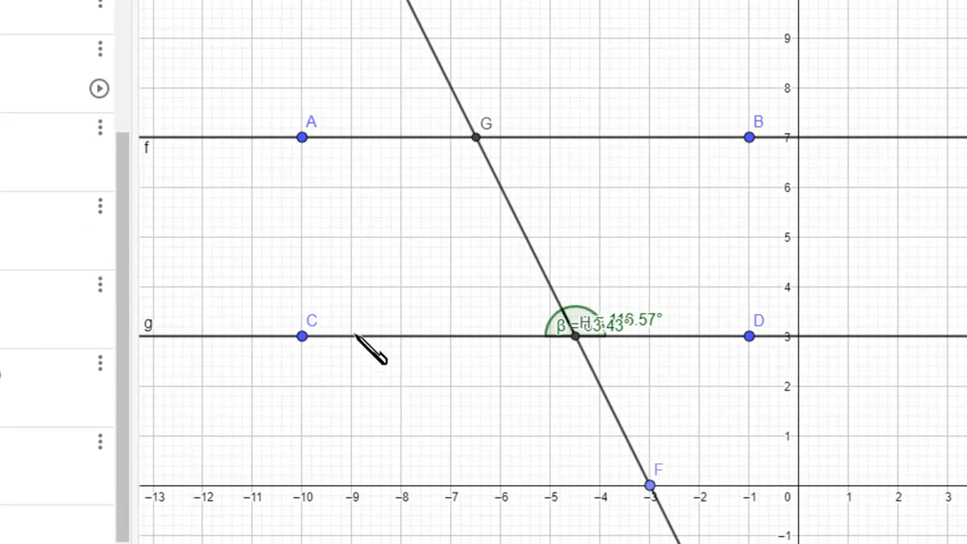
pyautogui.click(302, 336)
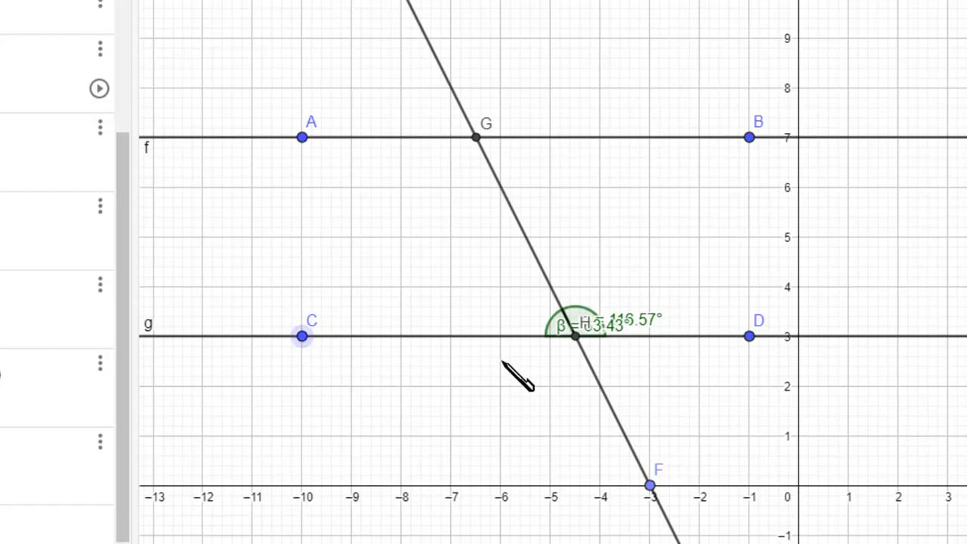
pyautogui.click(576, 336)
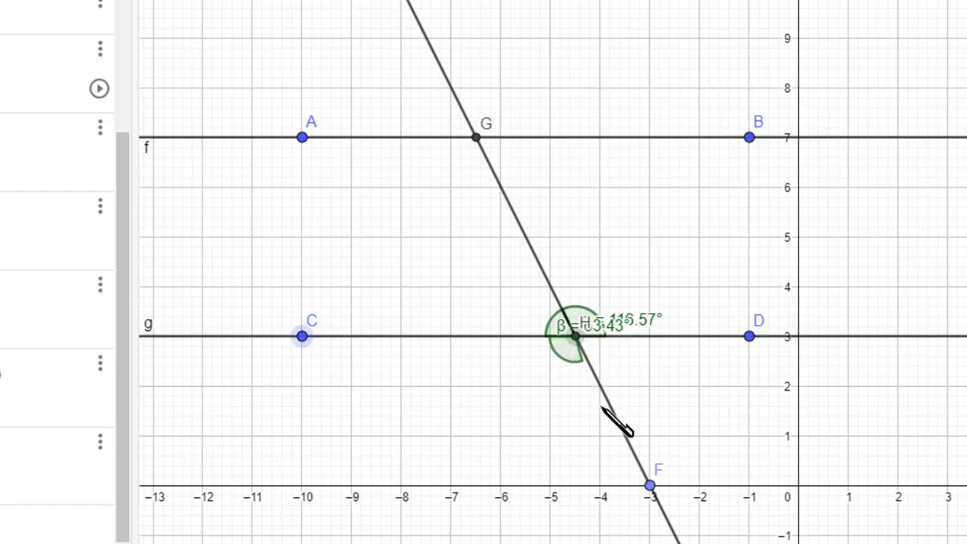
pyautogui.click(649, 485)
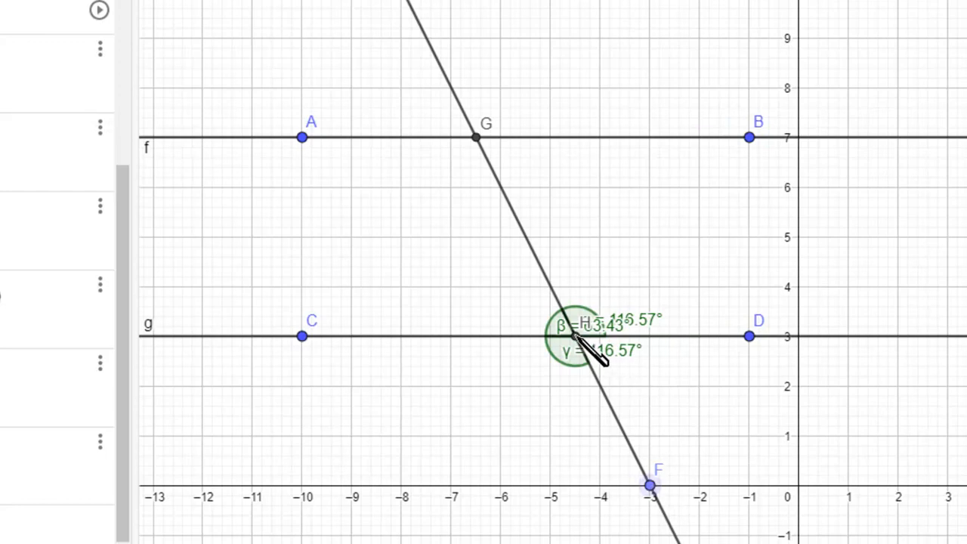
pyautogui.click(749, 337)
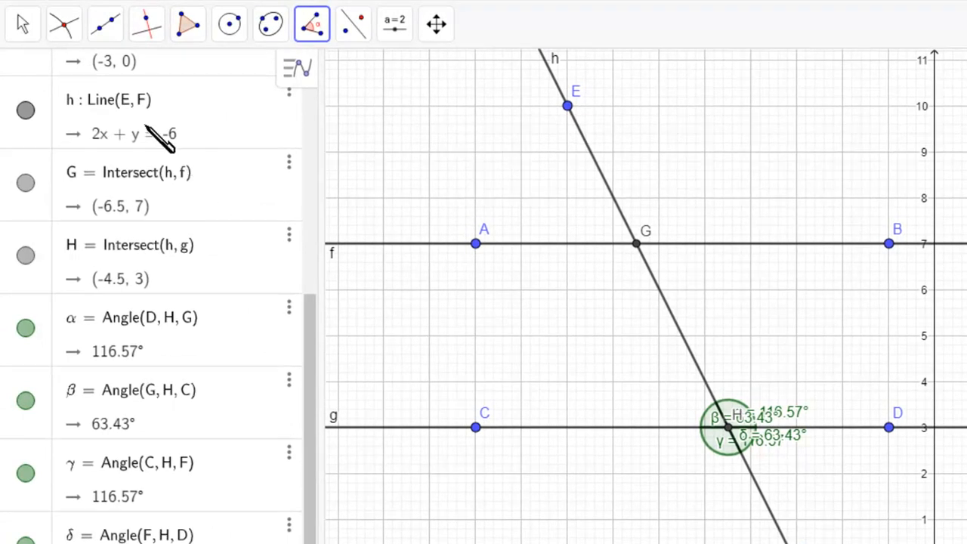
# - Return to the Move tool and spread the four angle labels around H so each sits beside its own angle without overlapping
pyautogui.click(21, 30)
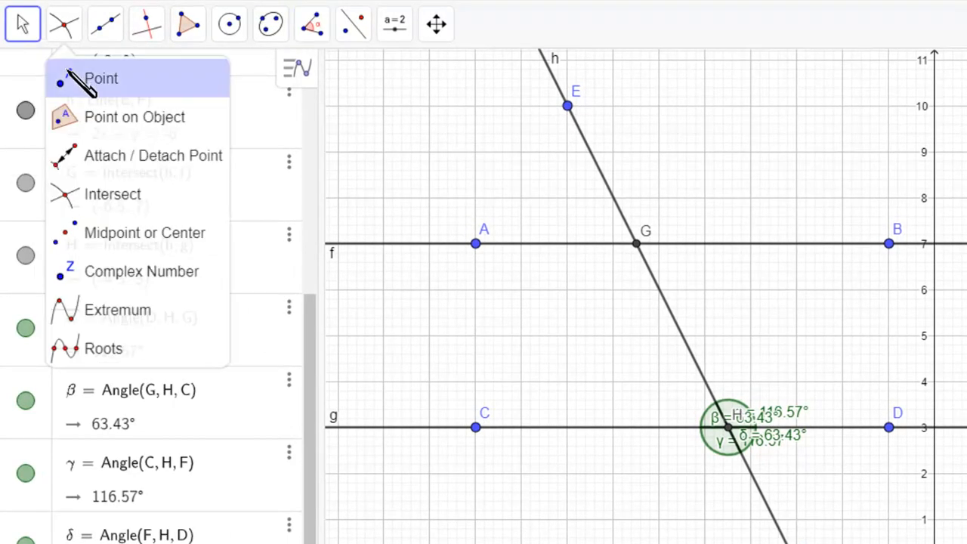
pyautogui.click(61, 79)
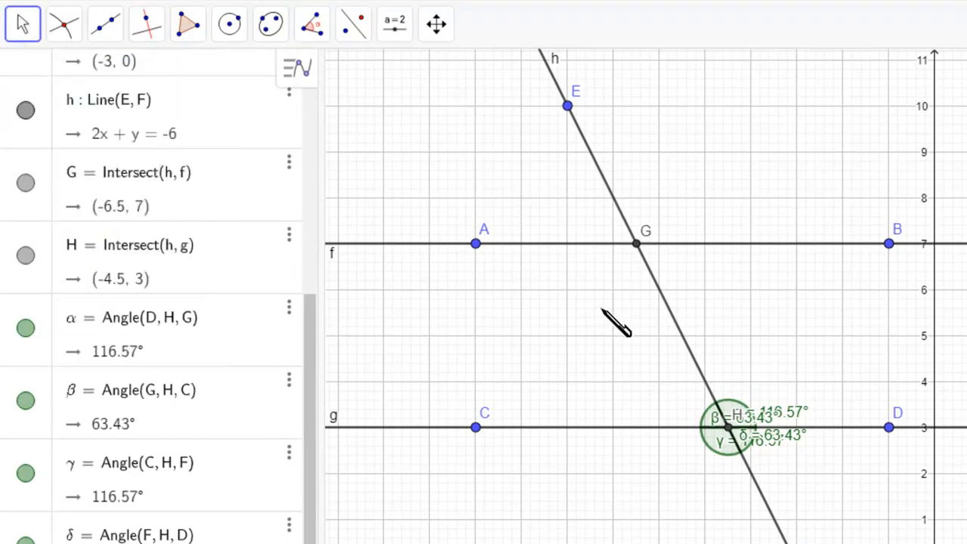
pyautogui.moveTo(743, 416); pyautogui.dragTo(672, 411)
pyautogui.moveTo(723, 442); pyautogui.dragTo(654, 455)
pyautogui.moveTo(775, 435); pyautogui.dragTo(785, 446)
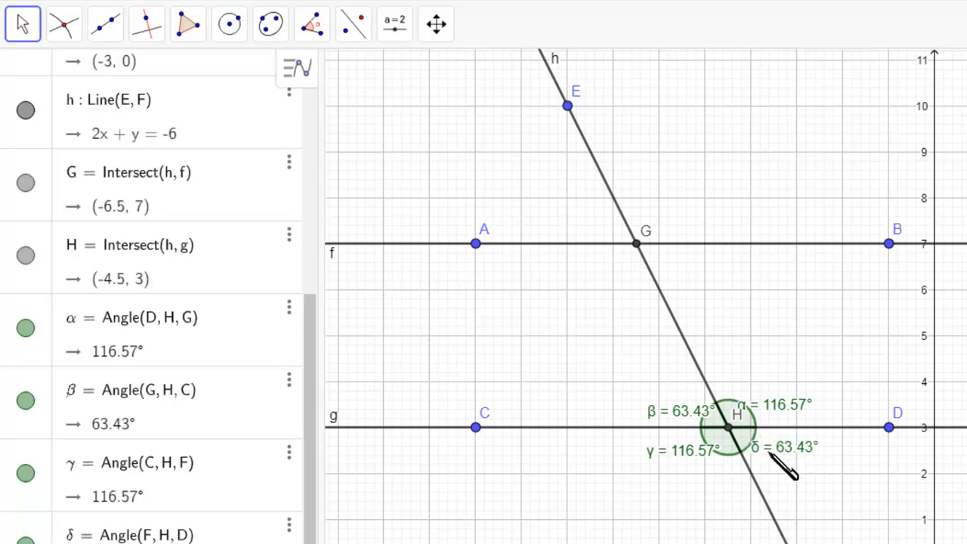
pyautogui.moveTo(690, 411); pyautogui.dragTo(684, 408)
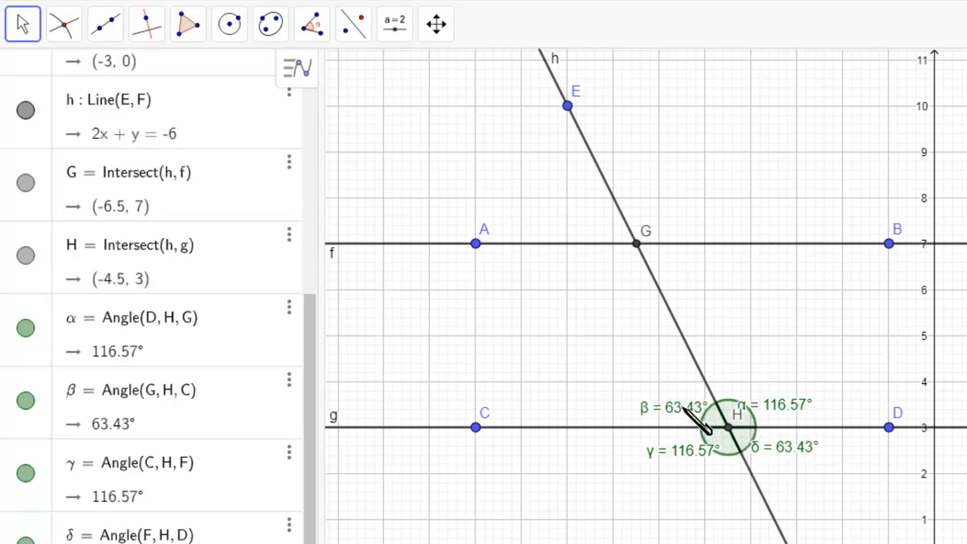
pyautogui.moveTo(694, 454); pyautogui.dragTo(691, 459)
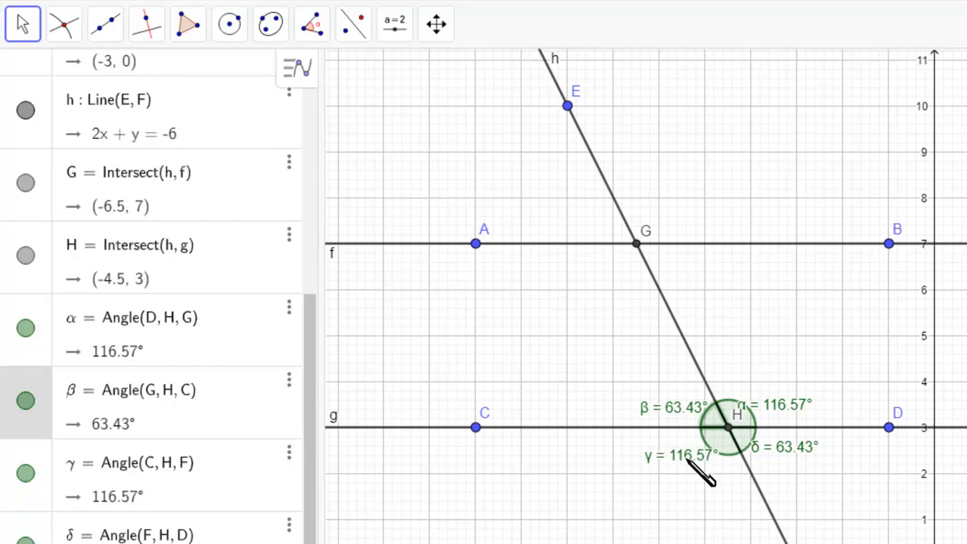
pyautogui.moveTo(778, 405); pyautogui.dragTo(790, 402)
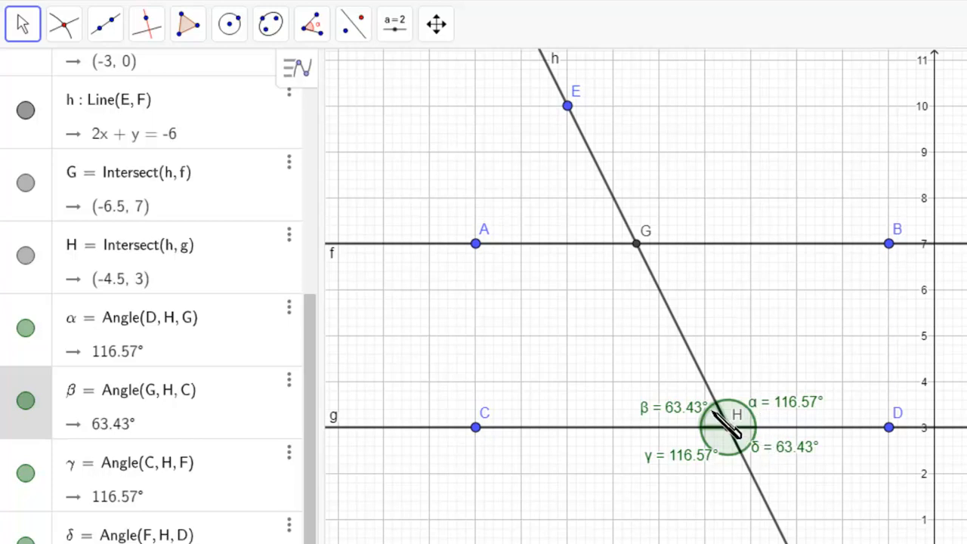
# - Mark the two angles above line f at intersection G with the Angle tool, using points B-G-E and E-G-A
pyautogui.moveTo(201, 35)
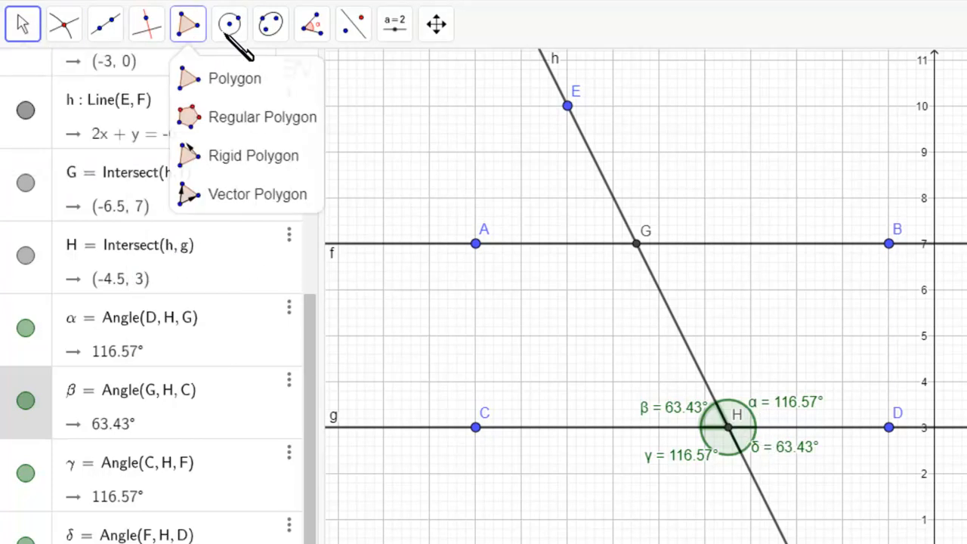
pyautogui.moveTo(320, 29)
pyautogui.click(323, 79)
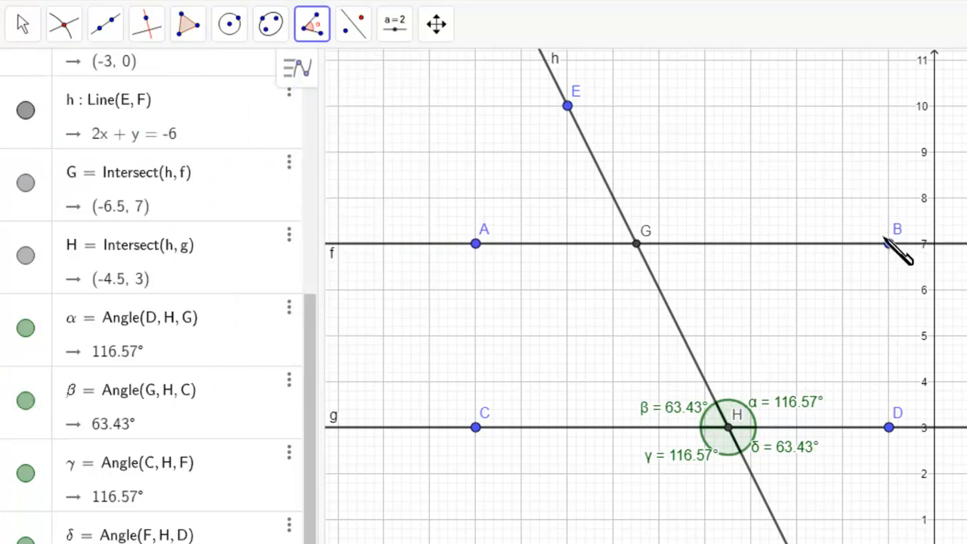
pyautogui.click(889, 244)
pyautogui.click(636, 243)
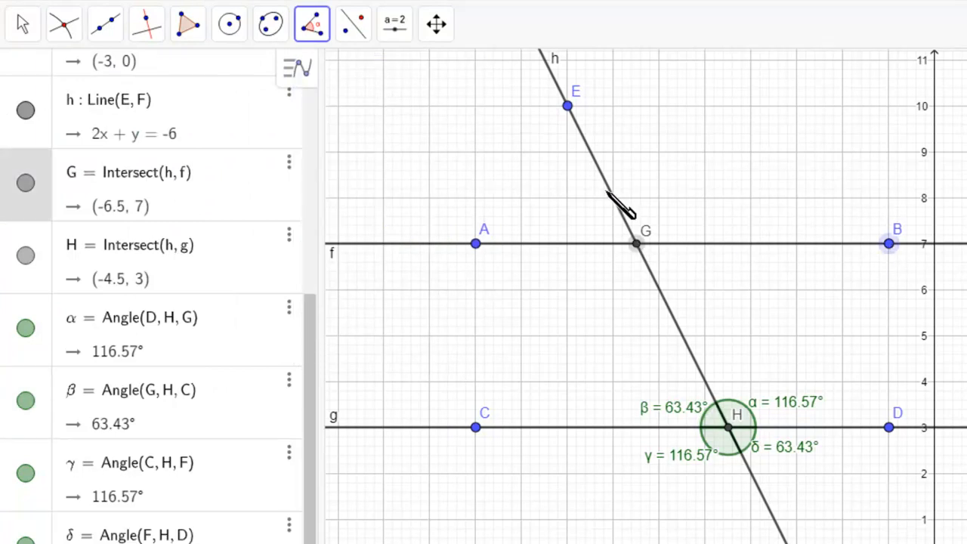
pyautogui.click(567, 107)
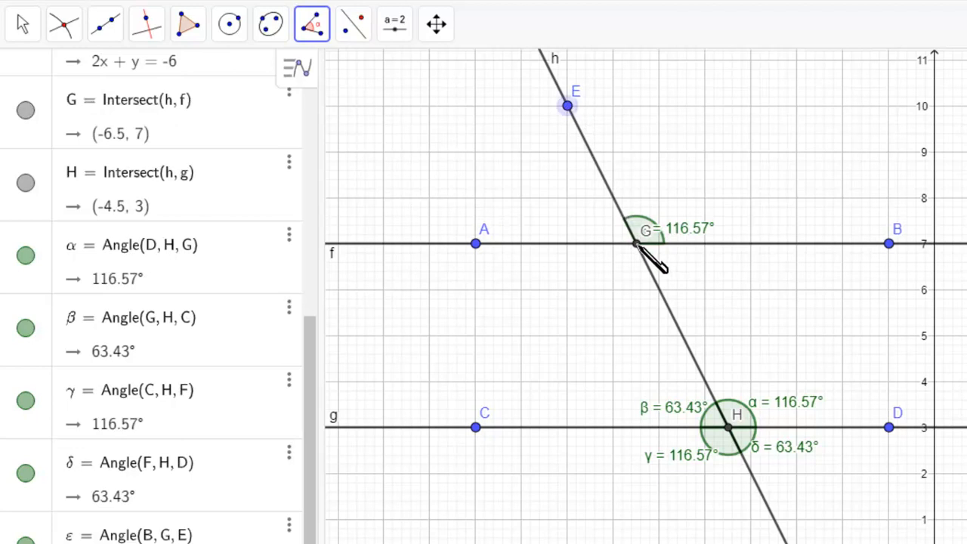
pyautogui.click(636, 244)
pyautogui.click(475, 244)
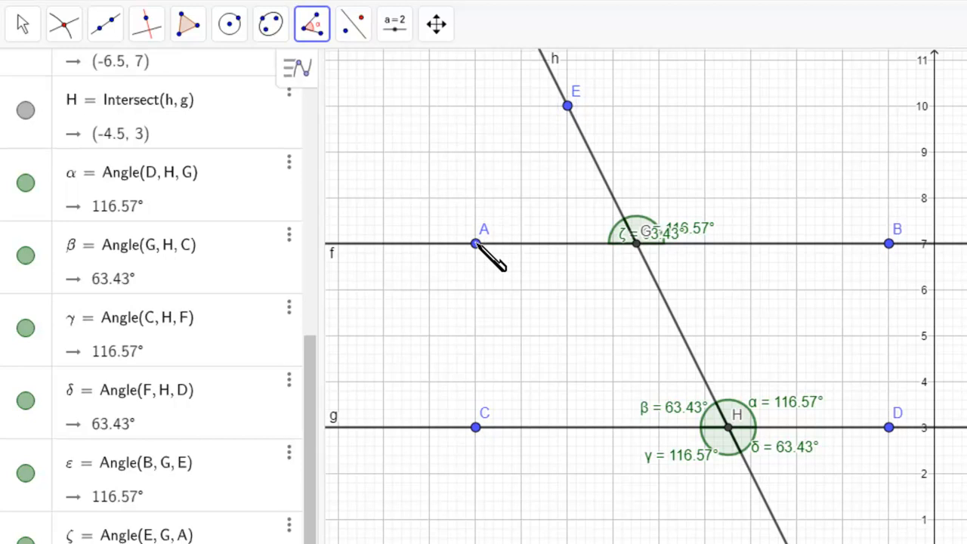
# - Mark the two angles below line f at intersection G, using points A-G-H and H-G-B
pyautogui.click(475, 244)
pyautogui.click(636, 244)
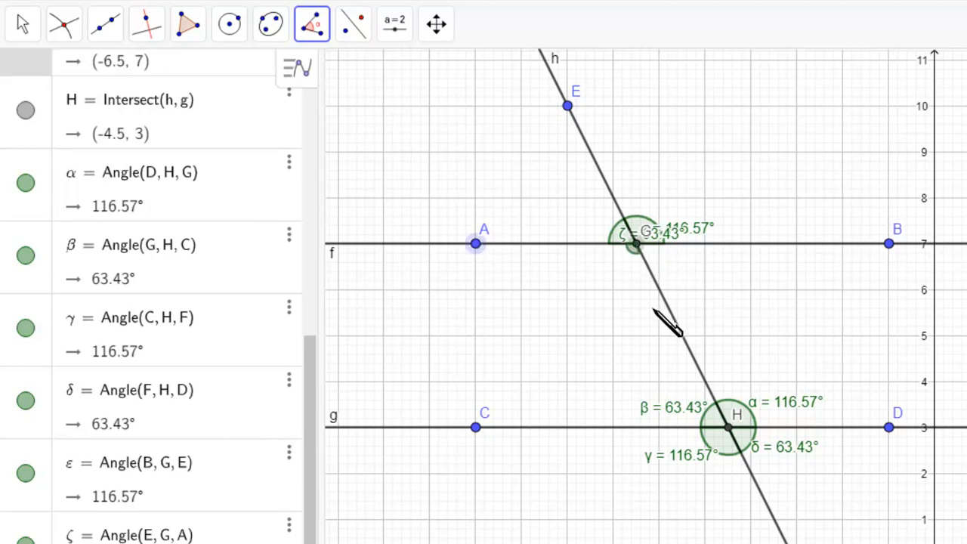
pyautogui.click(728, 427)
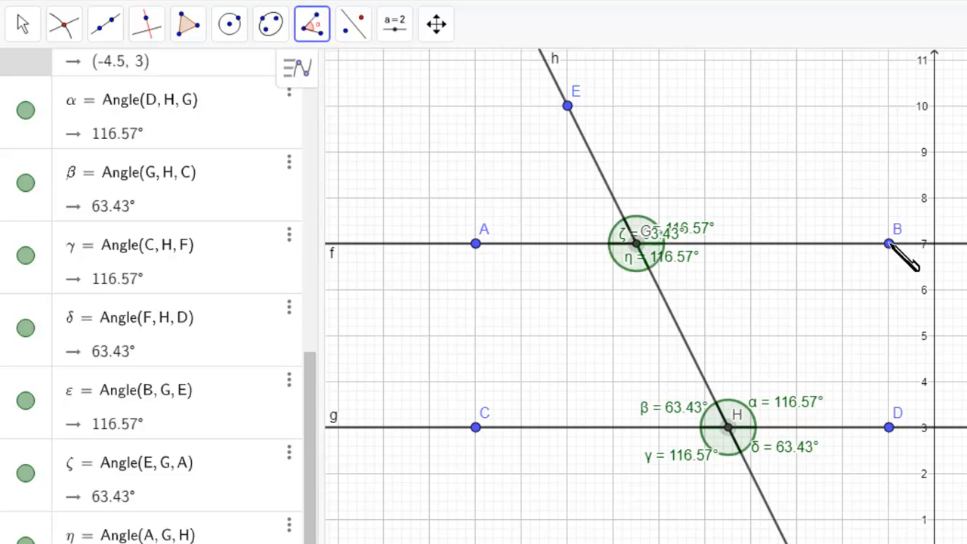
pyautogui.click(889, 244)
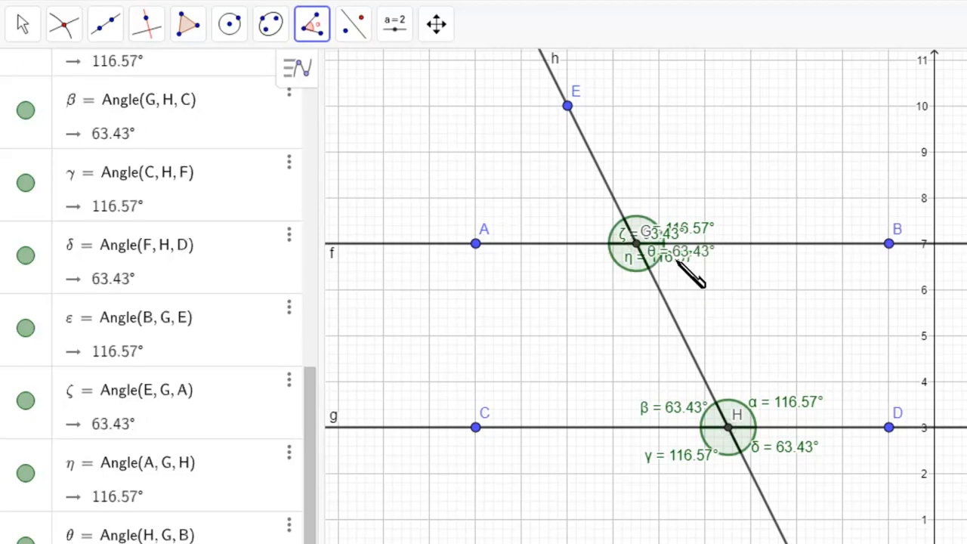
# - Return to the Move tool and spread the four angle labels around G so each sits beside its own angle
pyautogui.click(29, 34)
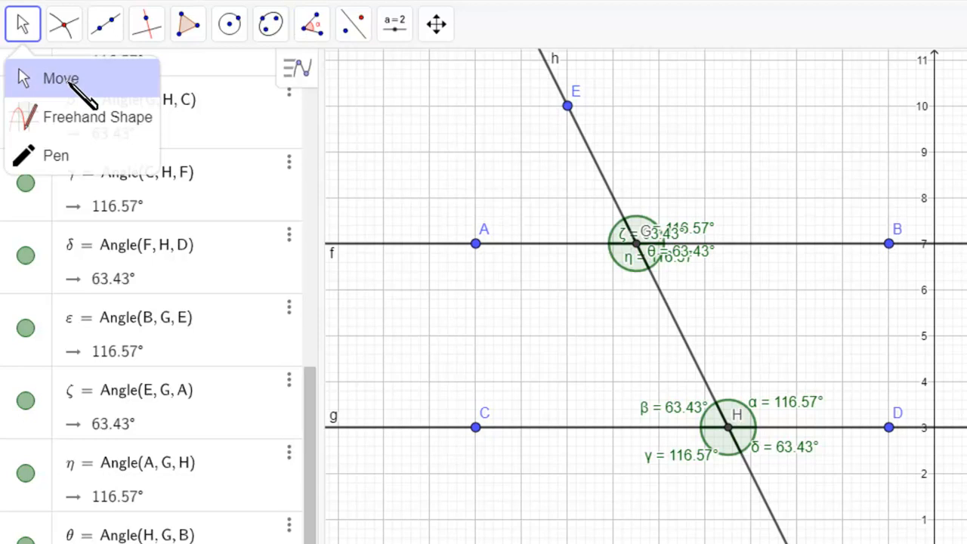
pyautogui.click(76, 77)
pyautogui.moveTo(626, 233); pyautogui.dragTo(554, 219)
pyautogui.moveTo(683, 230); pyautogui.dragTo(700, 222)
pyautogui.doubleClick(699, 220)
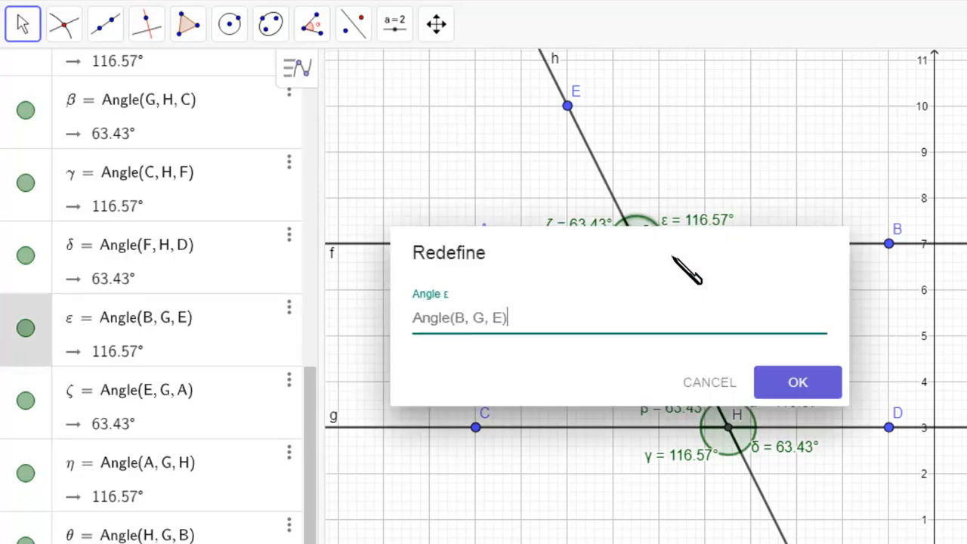
pyautogui.click(717, 381)
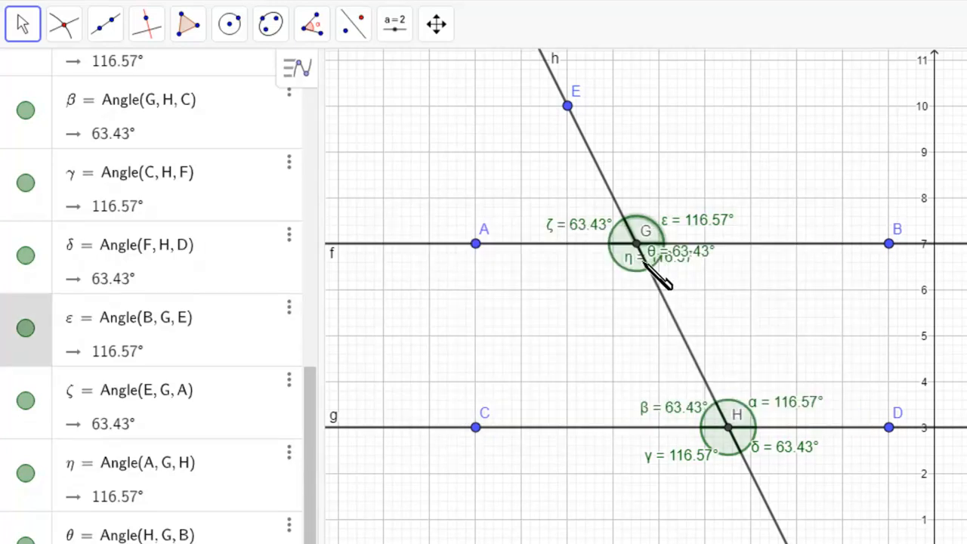
pyautogui.moveTo(628, 265); pyautogui.dragTo(555, 266)
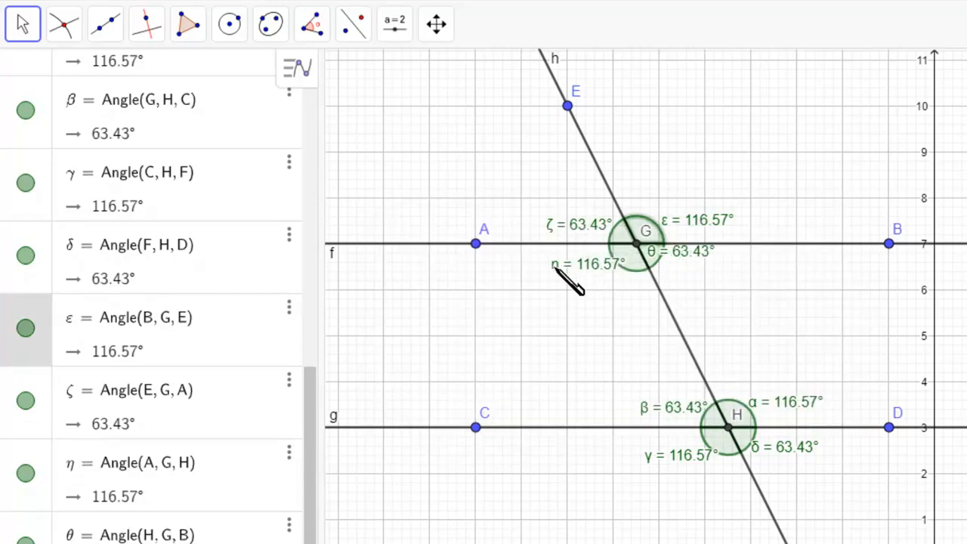
pyautogui.moveTo(693, 253); pyautogui.dragTo(710, 267)
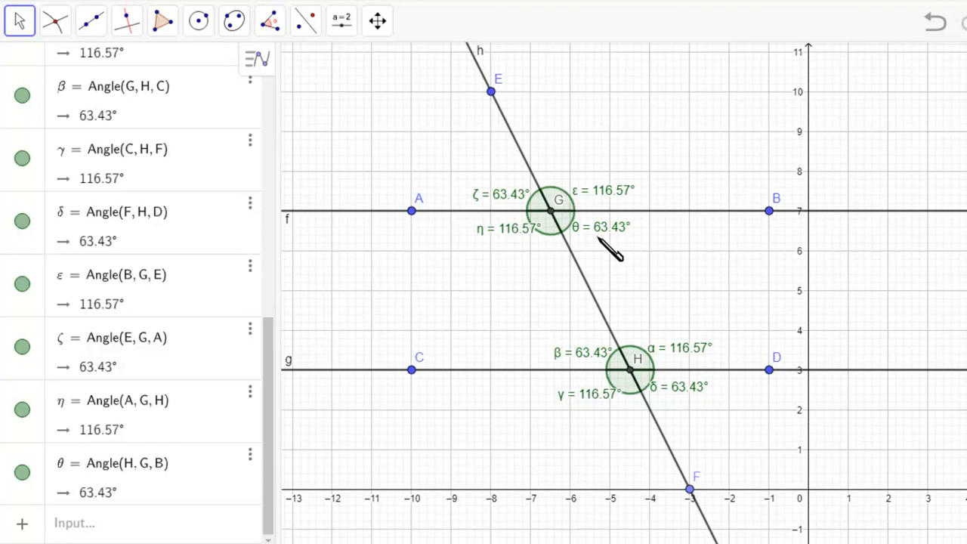
# - Open the settings of angle ε at G and set its color to red (255, 0, 0) with 100 opacity
pyautogui.rightClick(568, 198)
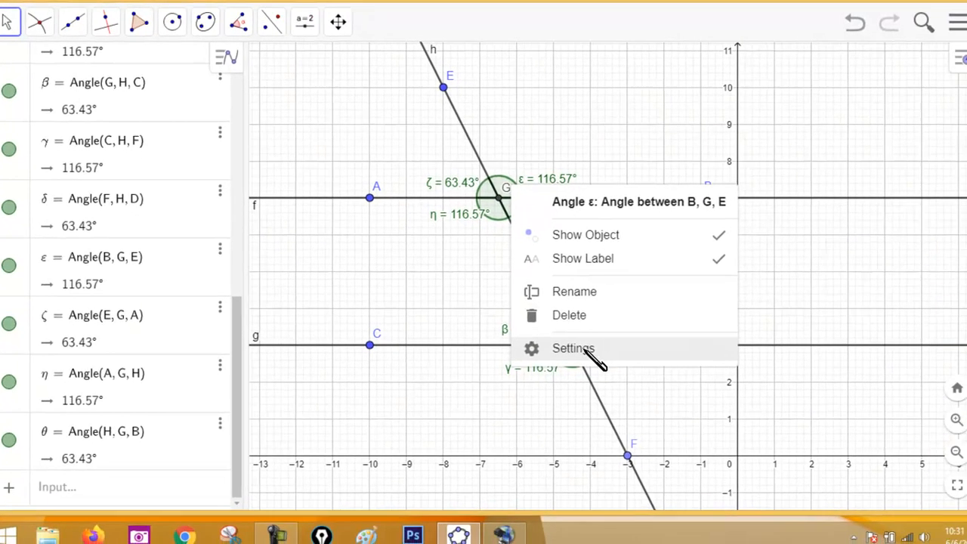
pyautogui.click(589, 353)
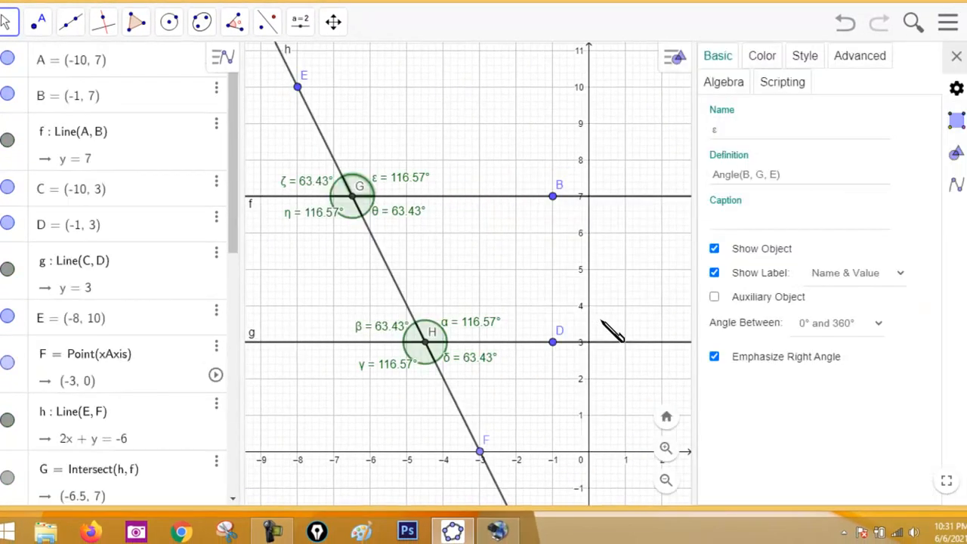
pyautogui.click(763, 59)
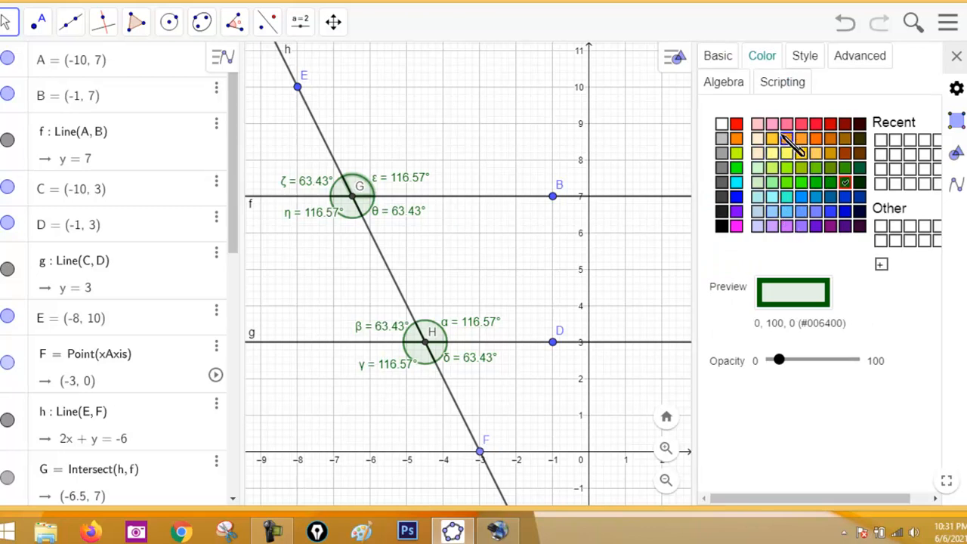
pyautogui.click(737, 124)
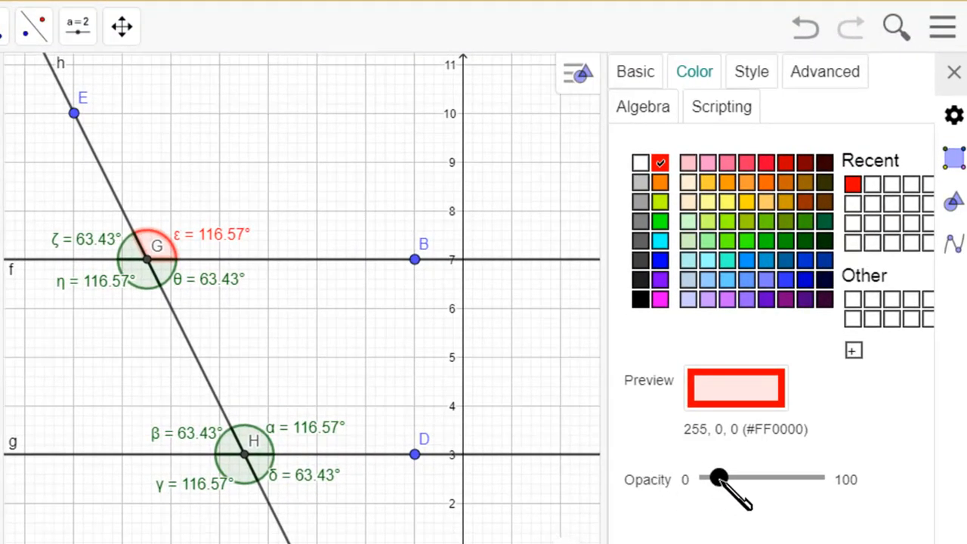
pyautogui.moveTo(718, 478); pyautogui.dragTo(834, 487)
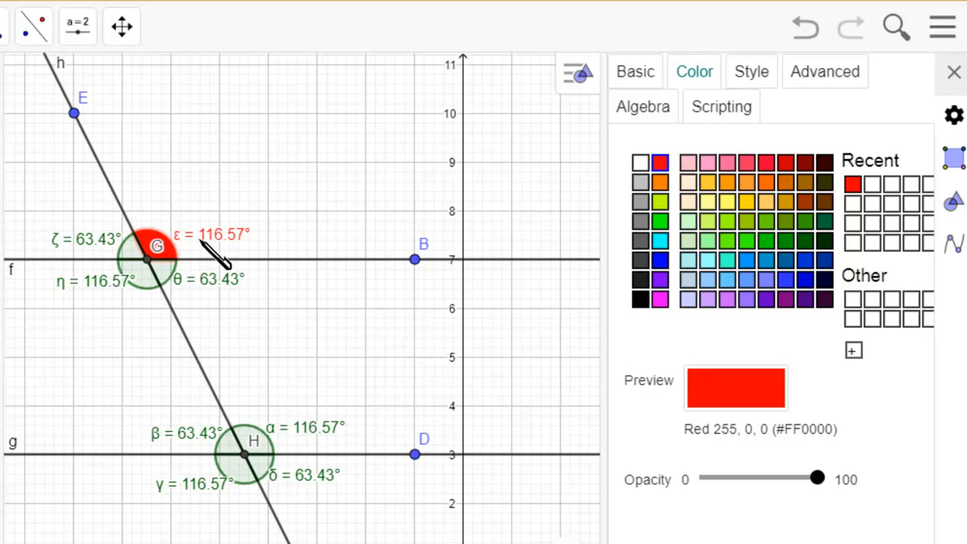
# - Set the color of angle α at H to red (255, 0, 0) and its opacity to 100
pyautogui.click(264, 441)
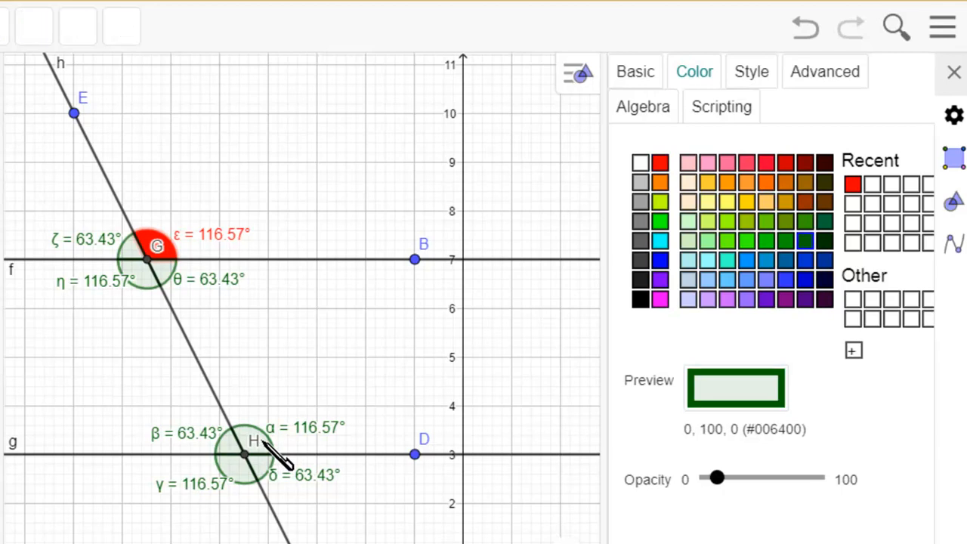
pyautogui.click(660, 162)
pyautogui.moveTo(718, 478); pyautogui.dragTo(834, 492)
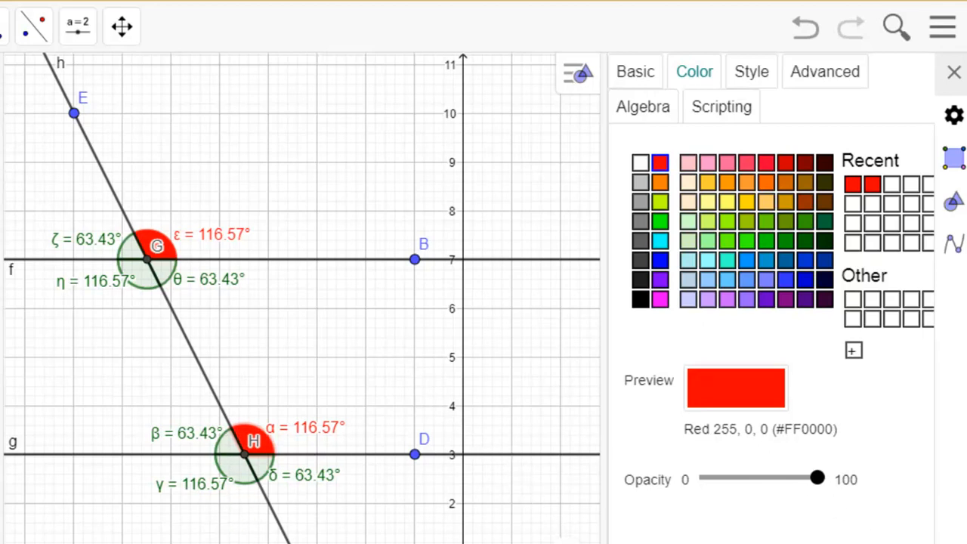
# - Color angle γ at H and angle η at G red (255, 0, 0) with full opacity
pyautogui.click(243, 478)
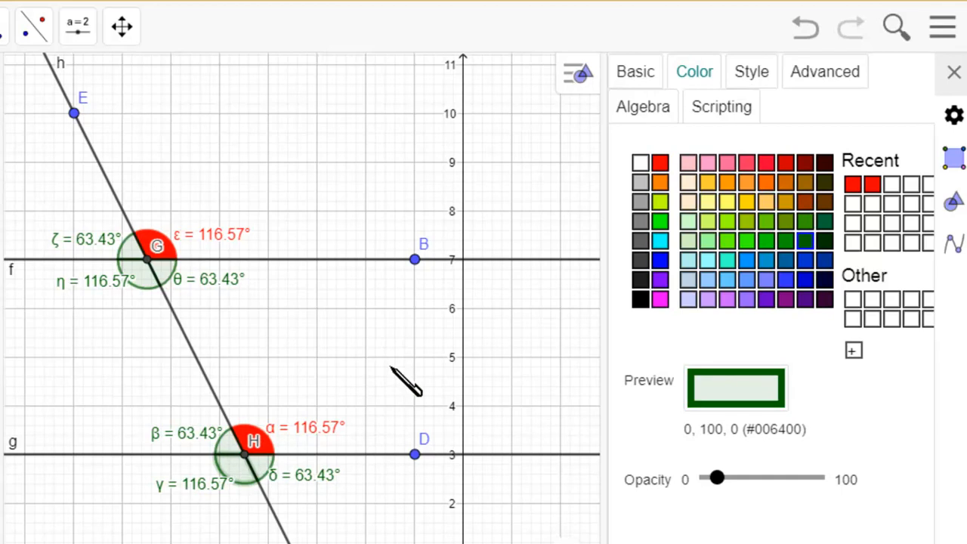
pyautogui.click(660, 162)
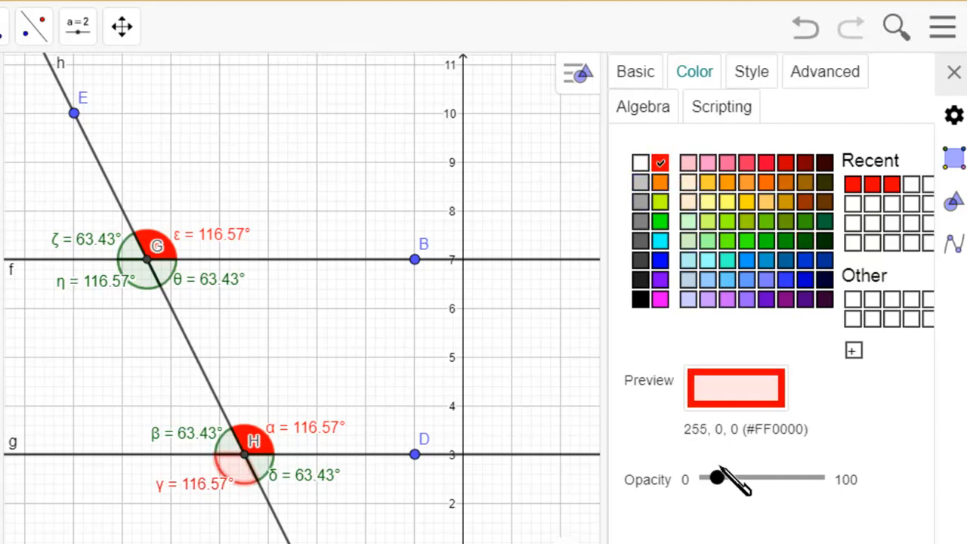
pyautogui.moveTo(717, 478); pyautogui.dragTo(858, 500)
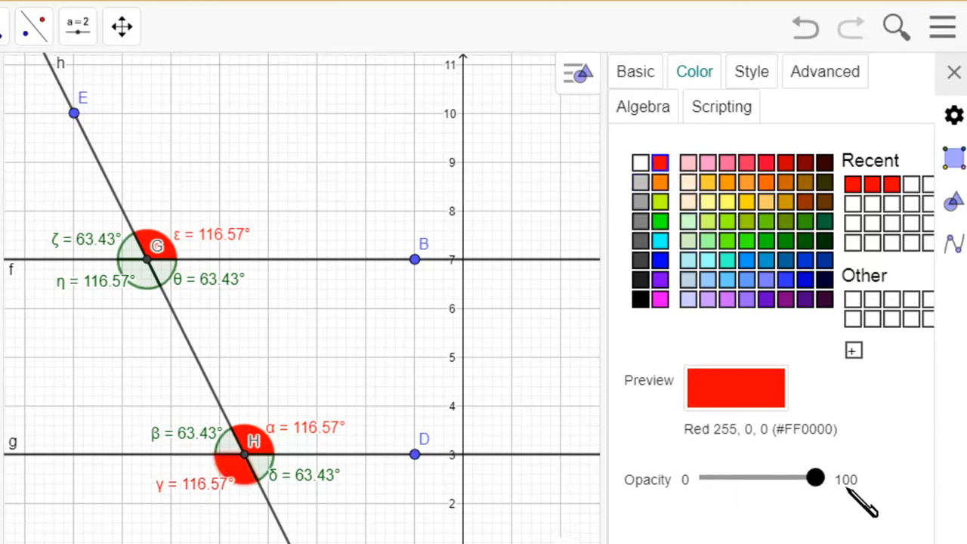
pyautogui.click(155, 277)
pyautogui.click(143, 284)
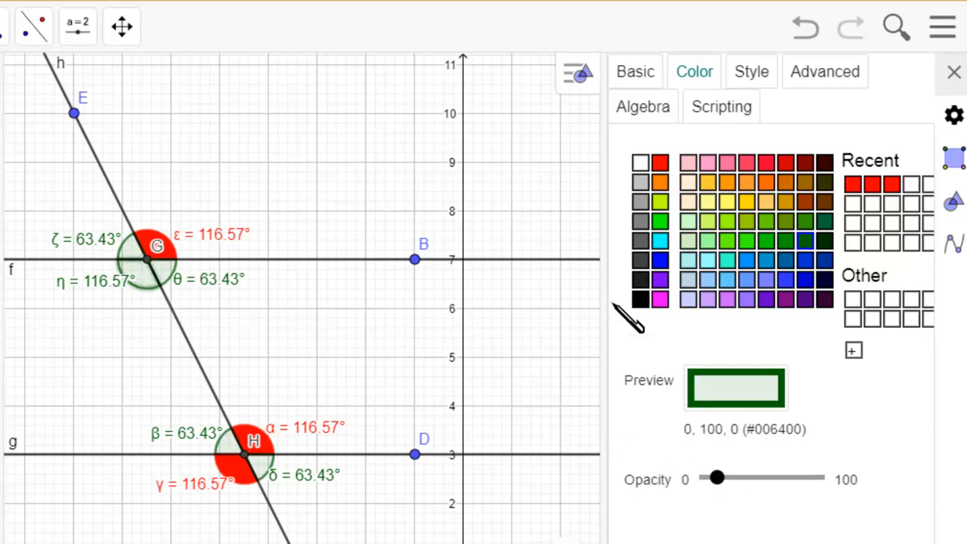
pyautogui.click(660, 162)
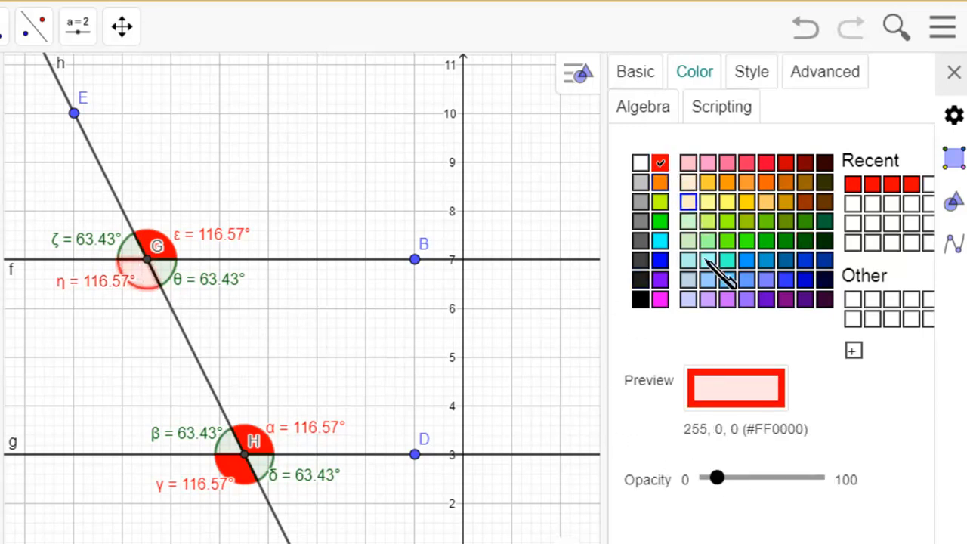
pyautogui.moveTo(717, 477); pyautogui.dragTo(834, 487)
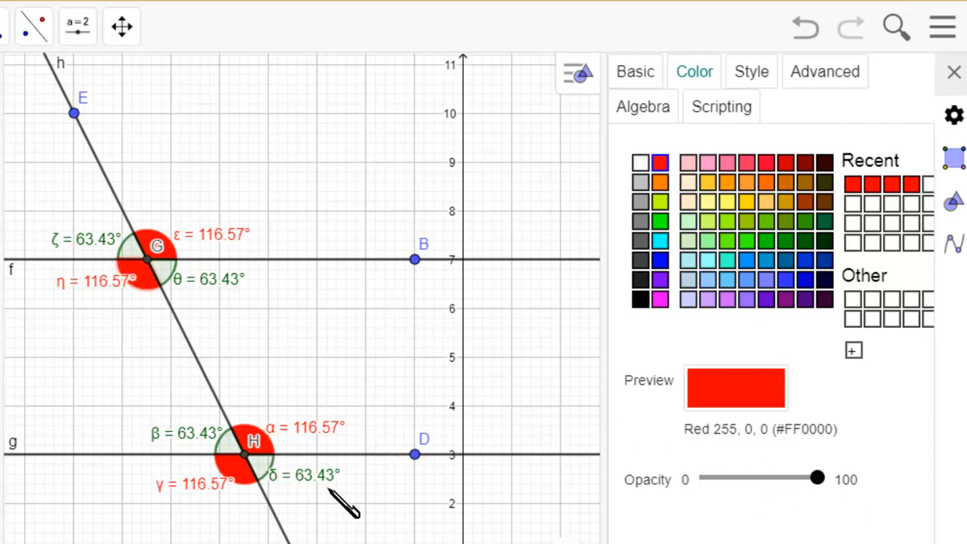
# - Color angles δ and β at H blue (0, 0, 255) with full opacity
pyautogui.click(266, 469)
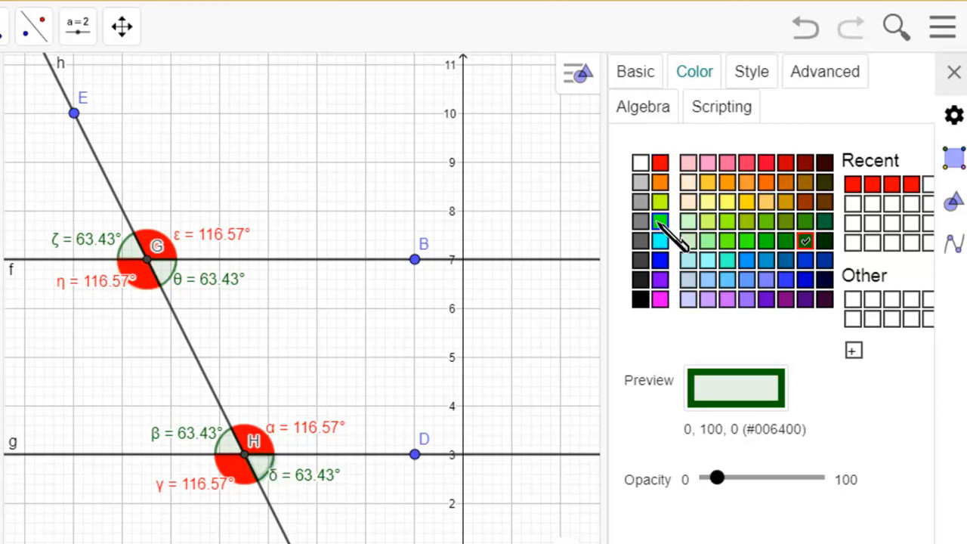
pyautogui.click(664, 261)
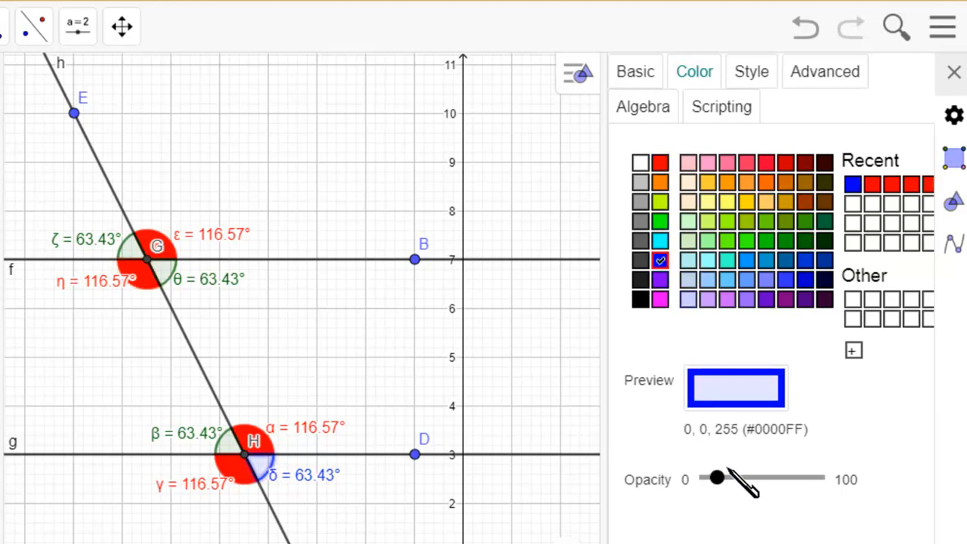
pyautogui.moveTo(717, 478); pyautogui.dragTo(842, 495)
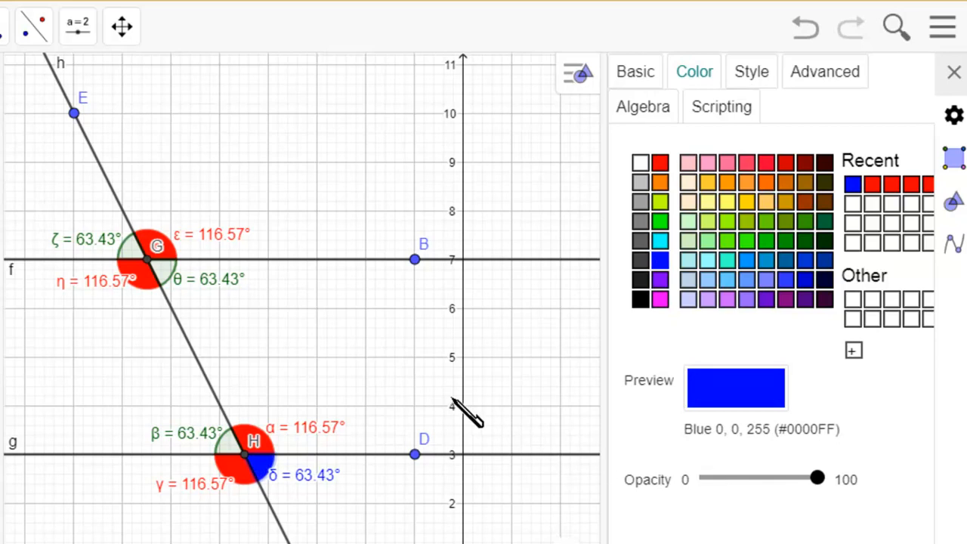
pyautogui.click(242, 445)
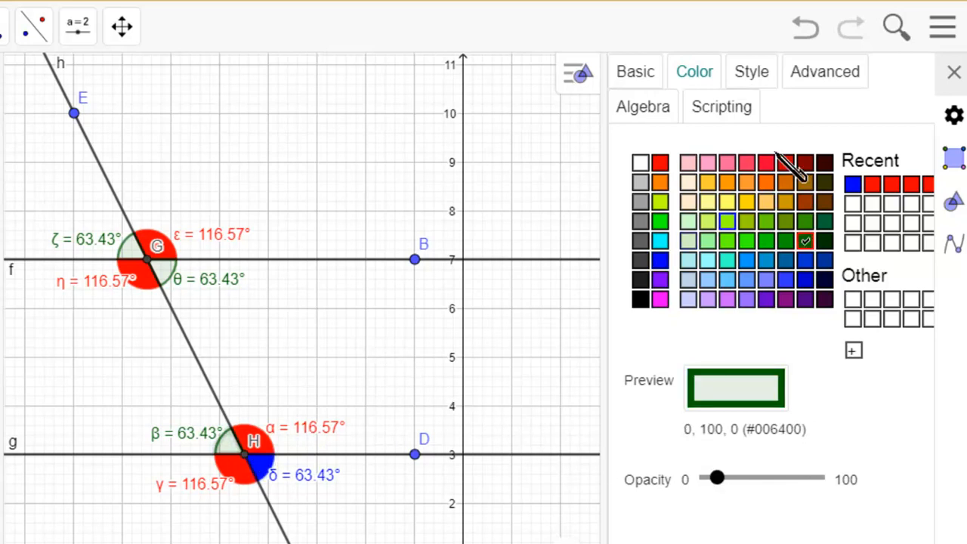
pyautogui.click(660, 260)
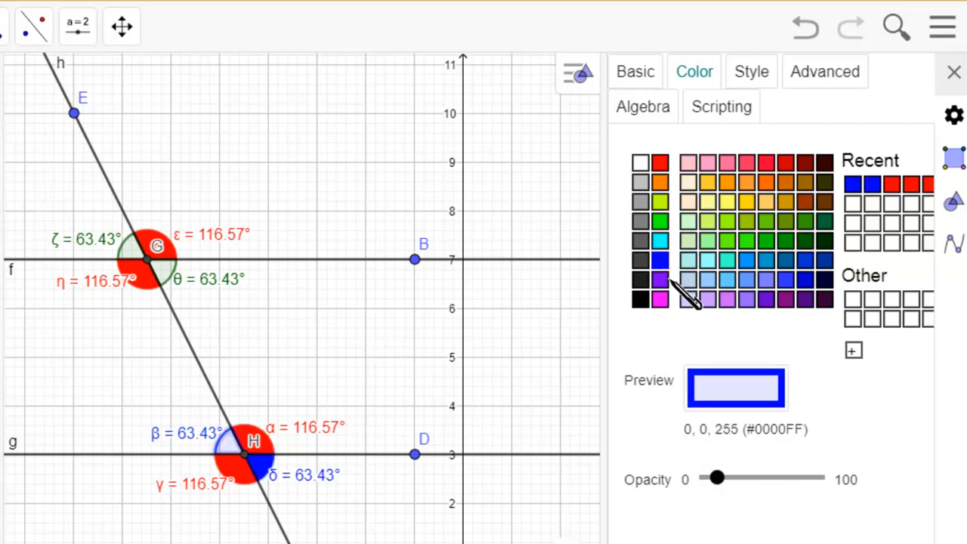
pyautogui.moveTo(718, 478); pyautogui.dragTo(853, 487)
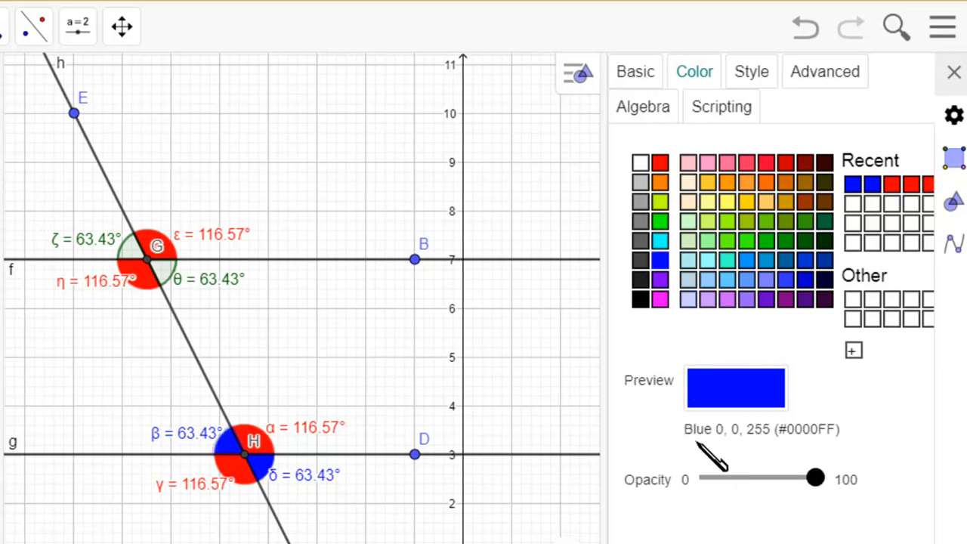
# - Color angles ζ and θ at G blue (0, 0, 255) with full opacity, and close the settings
pyautogui.click(136, 253)
pyautogui.click(660, 259)
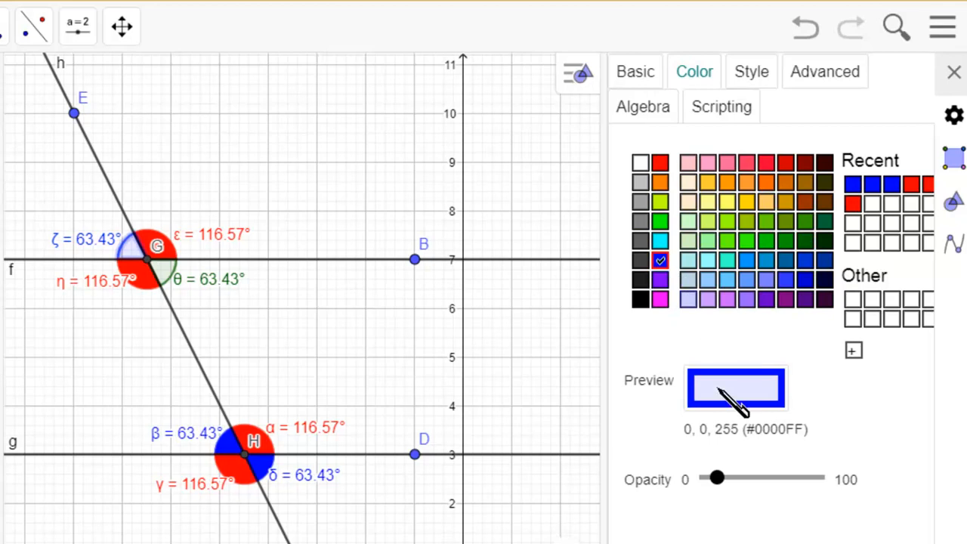
pyautogui.moveTo(717, 478); pyautogui.dragTo(868, 501)
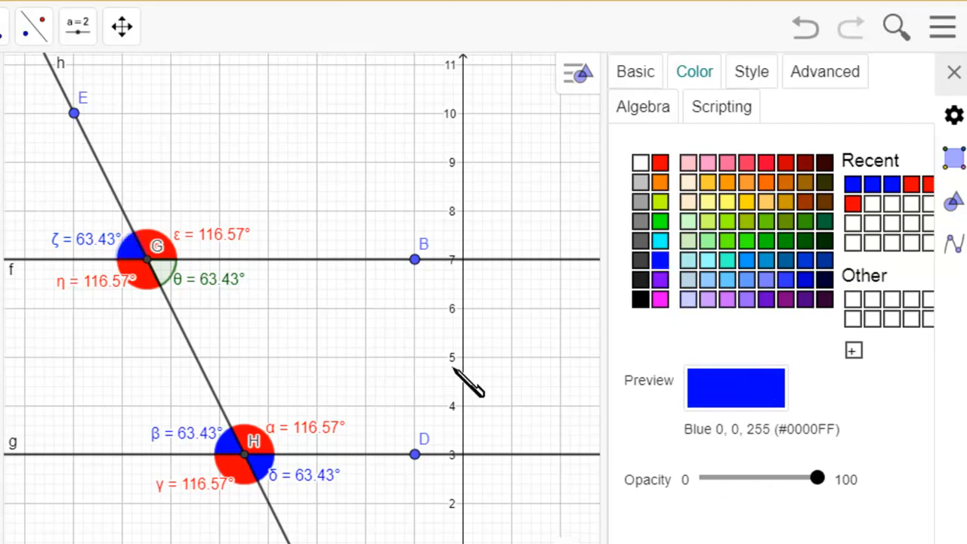
pyautogui.click(169, 270)
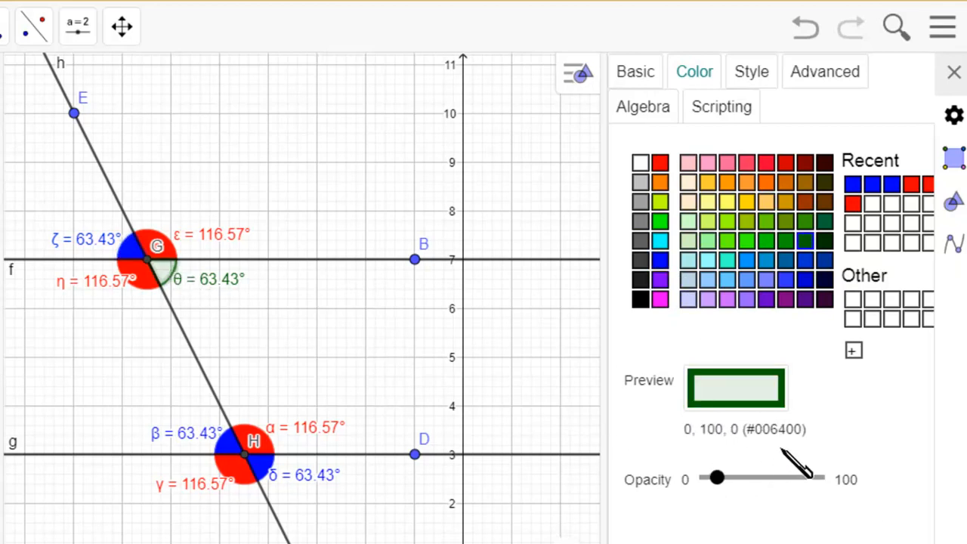
pyautogui.click(661, 262)
pyautogui.moveTo(721, 479); pyautogui.dragTo(858, 491)
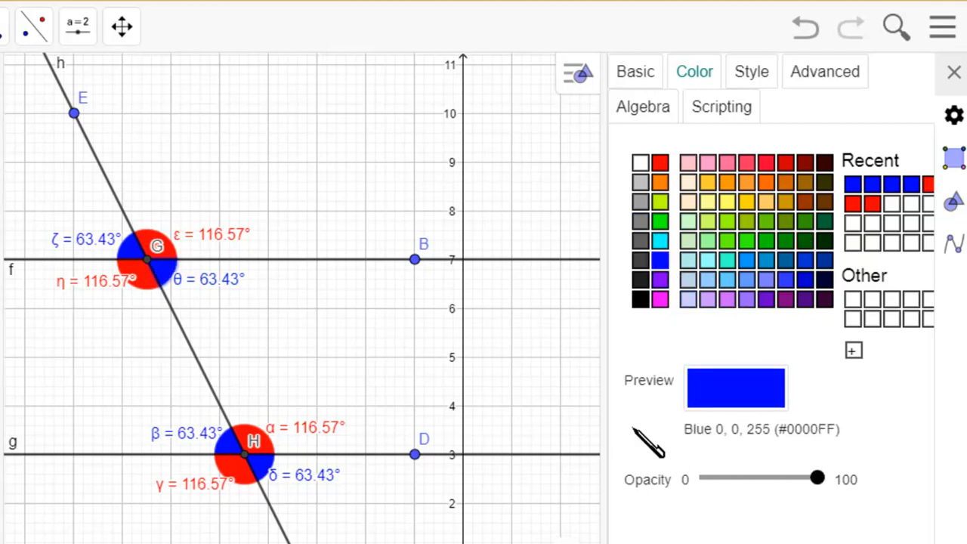
pyautogui.click(953, 72)
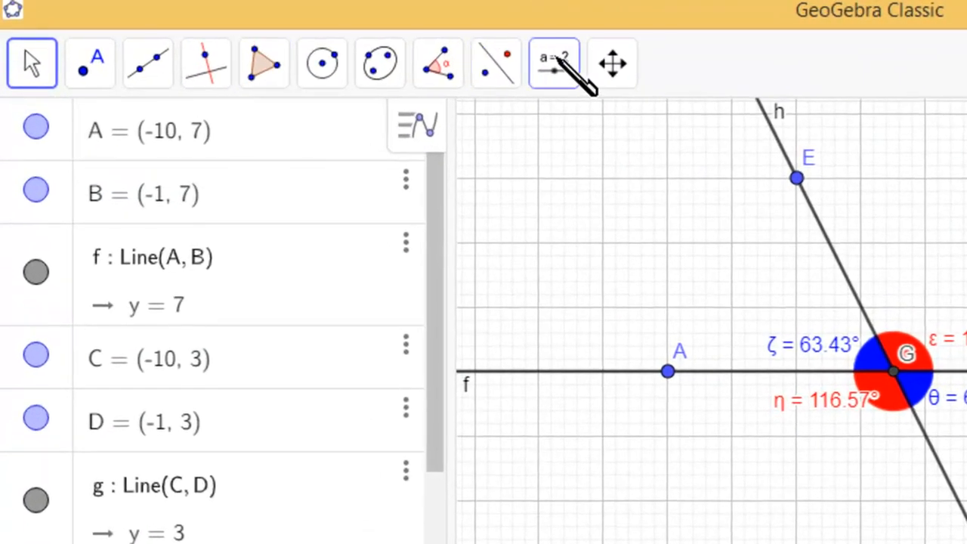
# - Start a show/hide check box beside the y-axis between 8 and 9, captioned "Pasangan sudut sehadap 1"
pyautogui.click(558, 60)
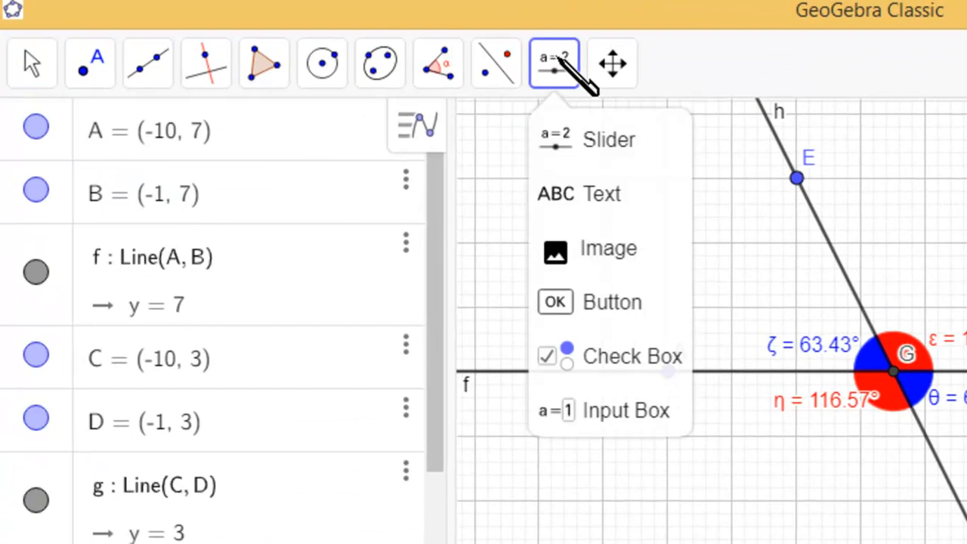
pyautogui.click(621, 358)
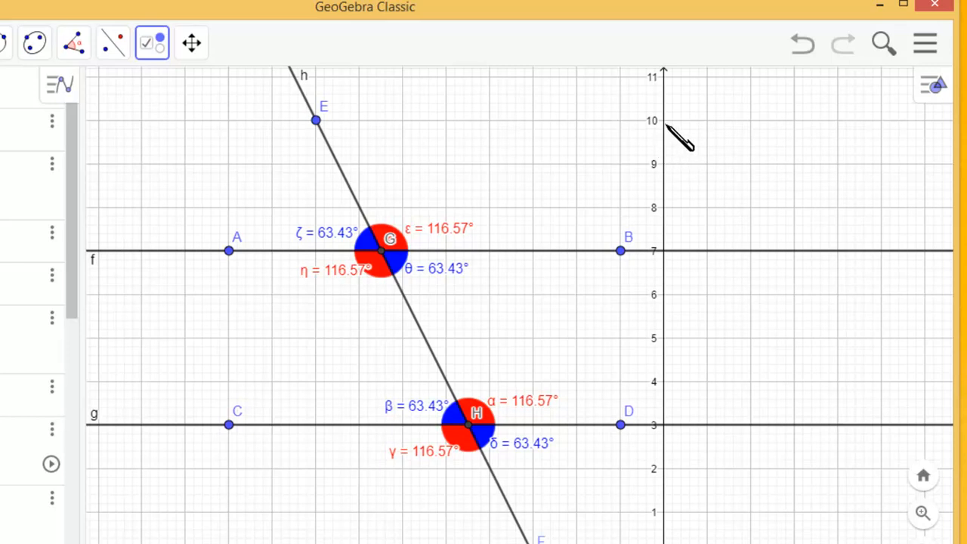
pyautogui.click(663, 169)
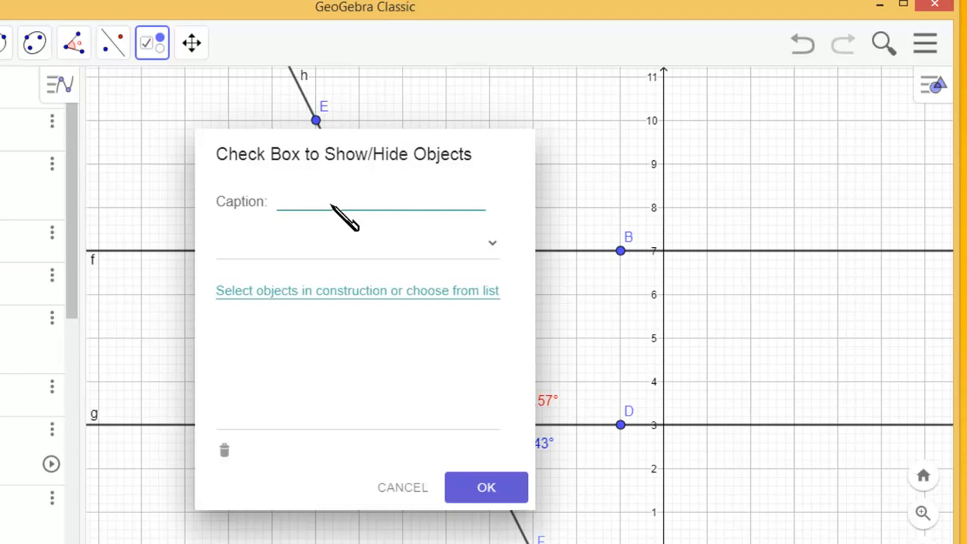
pyautogui.write('ngan sudut sehadap 1')
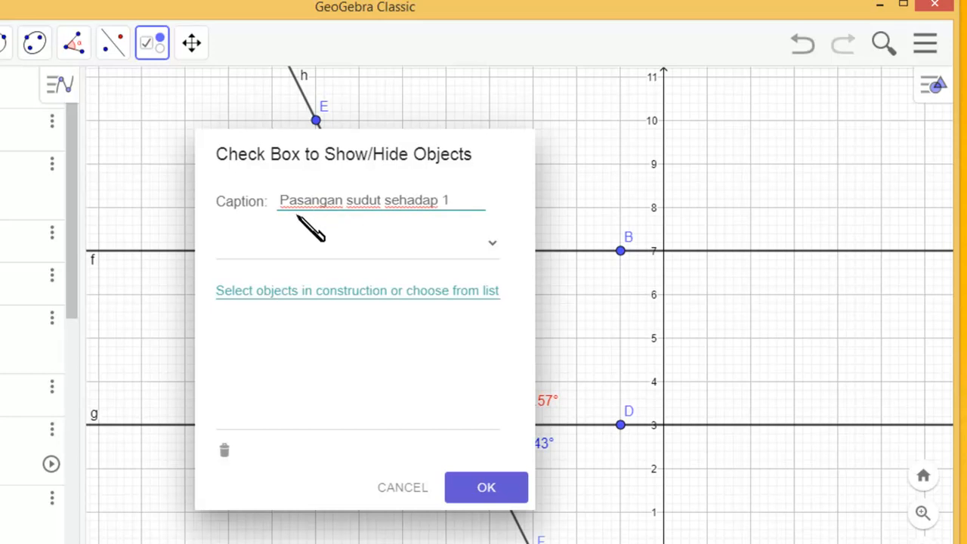
# - Link angles α (D, H, G) and ε (B, G, E) to the check box and create it
pyautogui.click(493, 244)
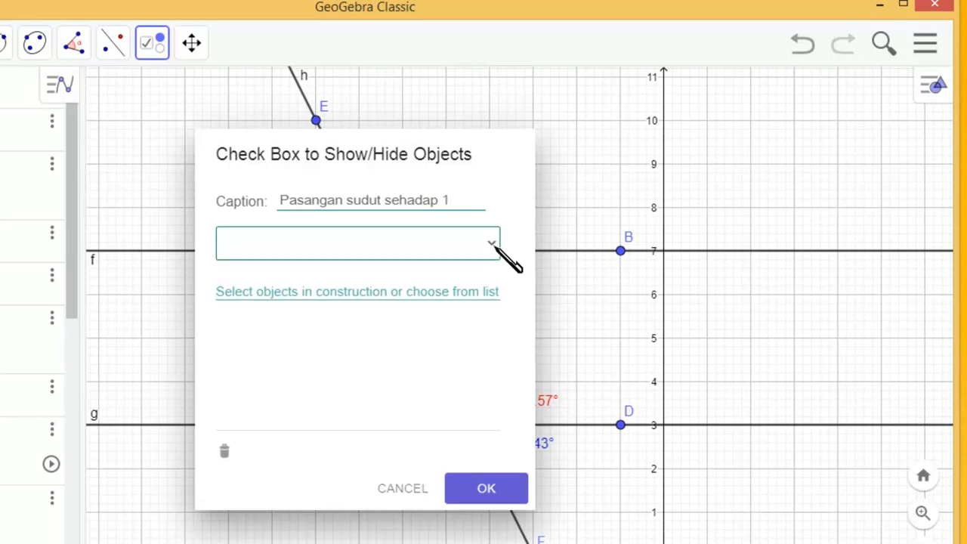
pyautogui.click(494, 244)
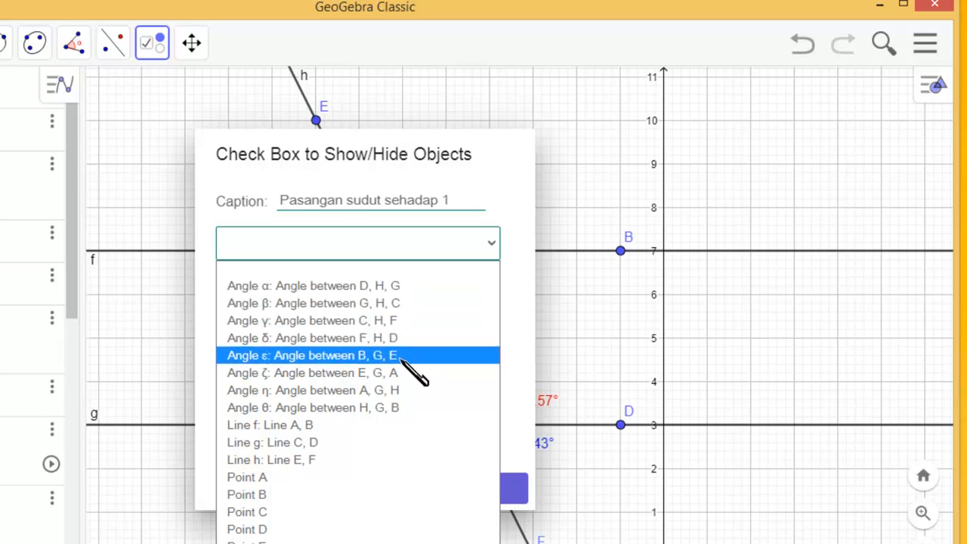
pyautogui.click(400, 290)
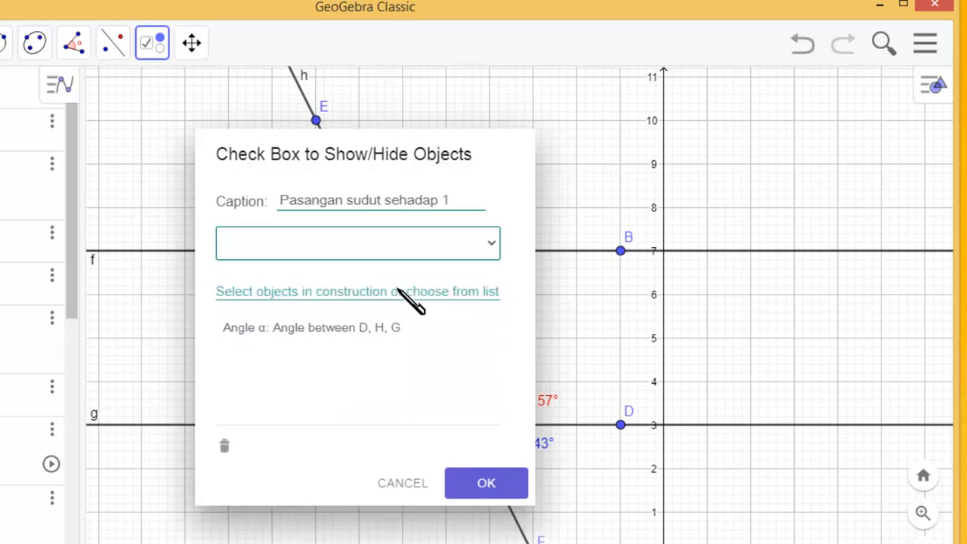
pyautogui.click(491, 248)
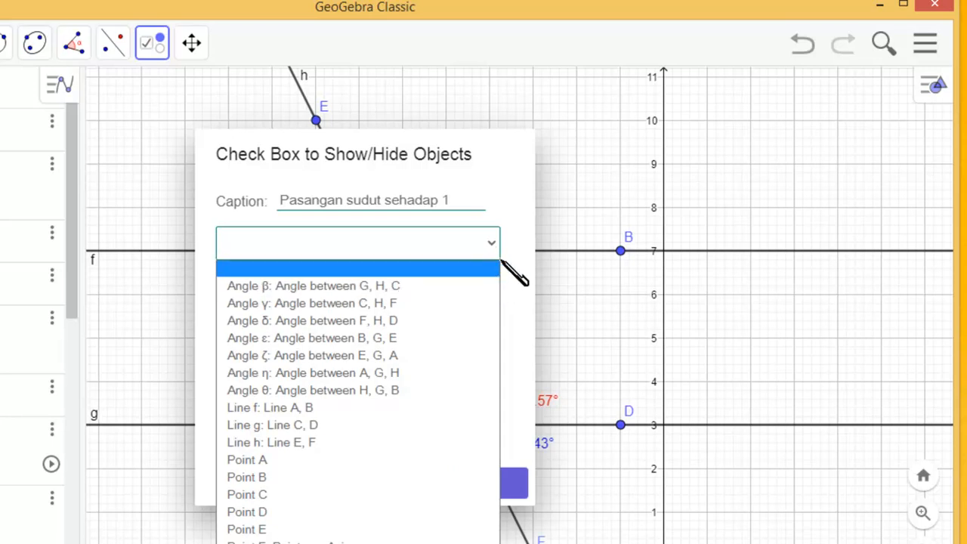
pyautogui.click(460, 341)
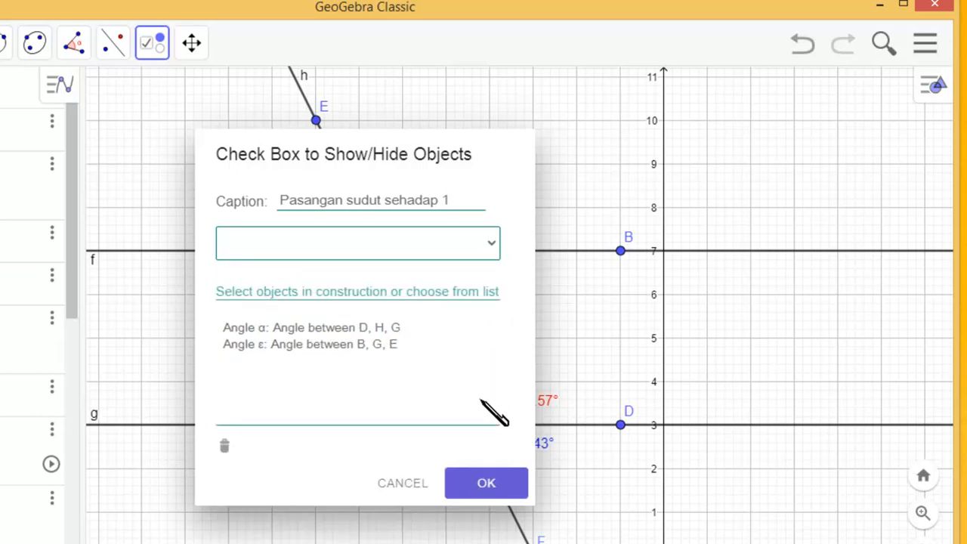
pyautogui.click(486, 484)
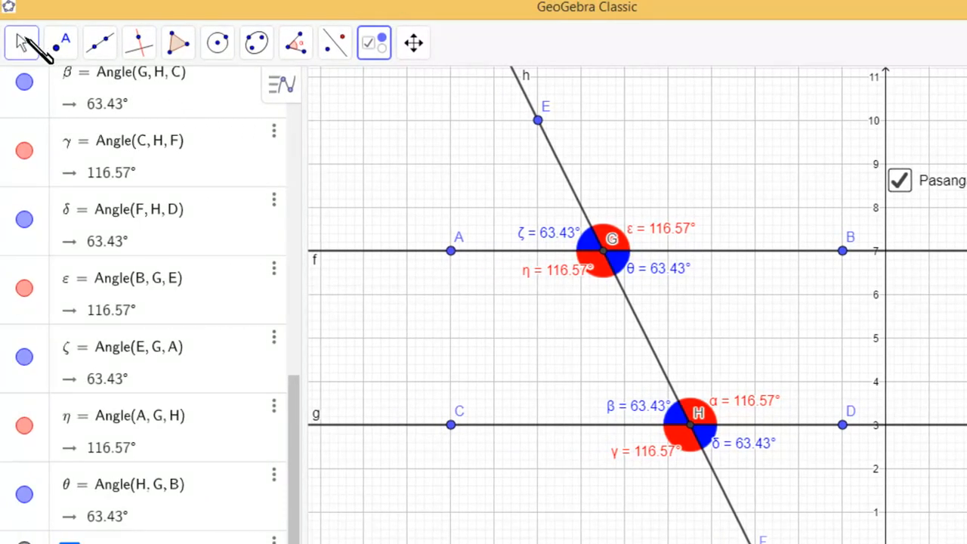
# - Return to the Move tool and toggle the "Pasangan sudut sehadap 1" check box repeatedly to test hiding and showing its angles
pyautogui.click(21, 44)
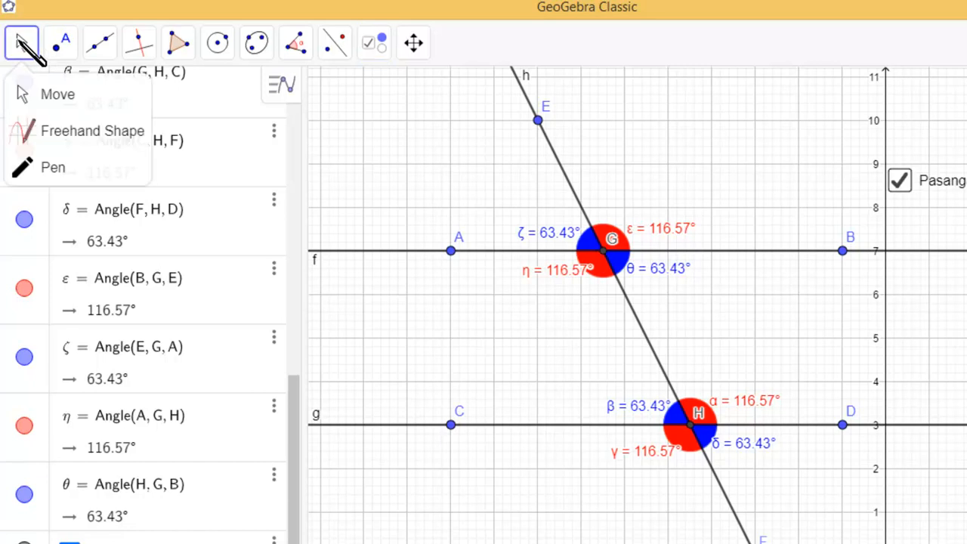
pyautogui.click(49, 84)
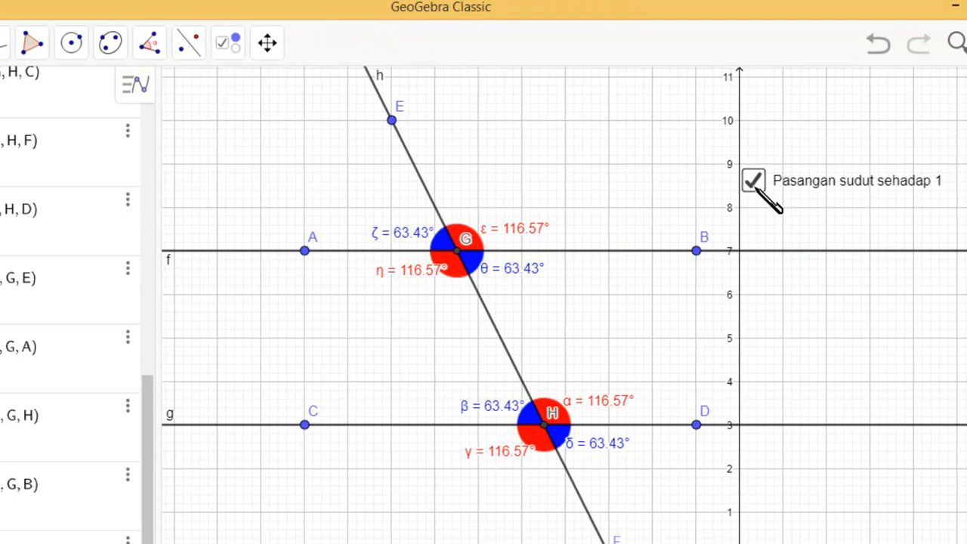
pyautogui.click(755, 184)
pyautogui.click(752, 189)
pyautogui.click(752, 189)
pyautogui.click(752, 189)
pyautogui.click(752, 189)
pyautogui.click(751, 189)
pyautogui.click(752, 189)
pyautogui.click(751, 189)
pyautogui.click(751, 189)
pyautogui.click(752, 188)
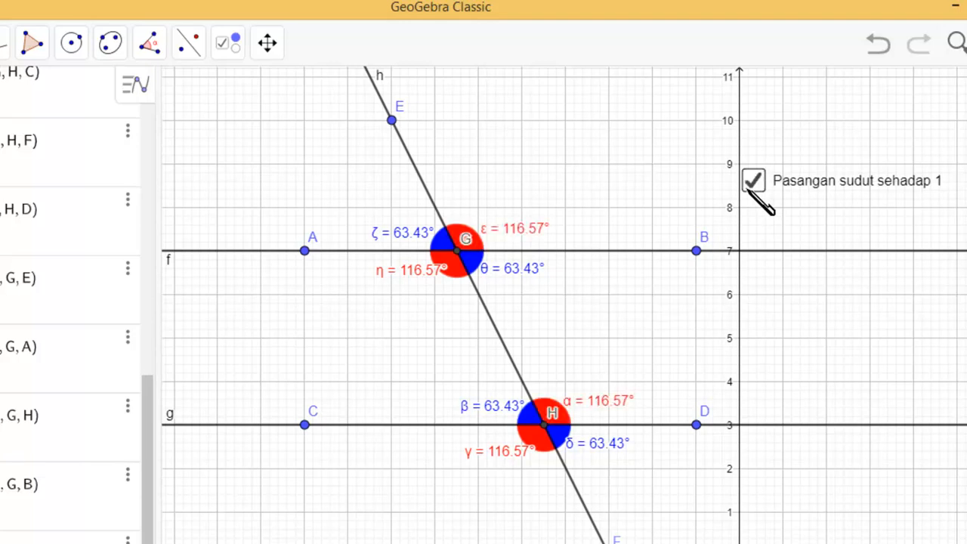
pyautogui.click(752, 189)
pyautogui.click(751, 189)
pyautogui.click(751, 189)
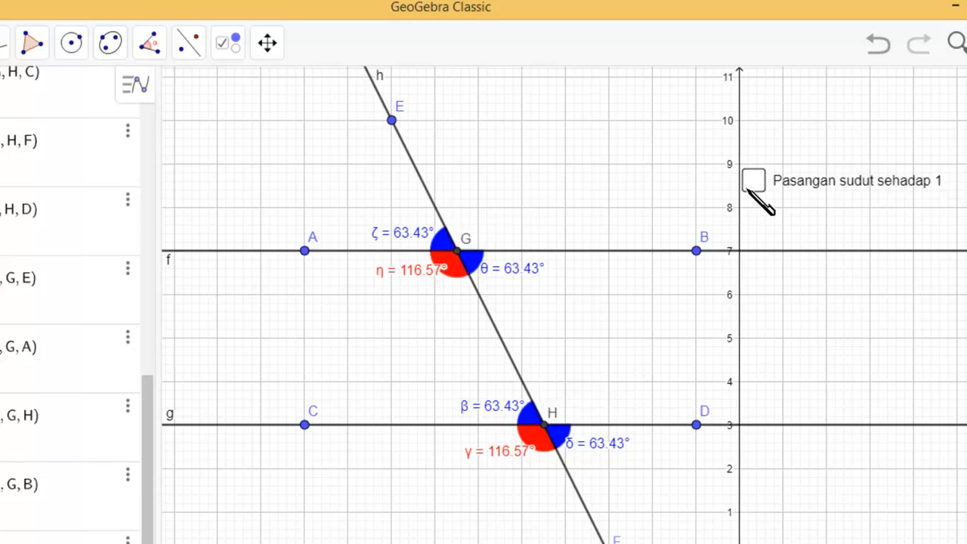
pyautogui.click(752, 189)
pyautogui.click(752, 189)
pyautogui.click(753, 188)
pyautogui.click(753, 187)
pyautogui.click(753, 187)
pyautogui.click(753, 188)
pyautogui.click(753, 187)
pyautogui.click(753, 187)
pyautogui.click(753, 187)
pyautogui.click(753, 187)
pyautogui.click(753, 187)
pyautogui.click(753, 188)
pyautogui.click(753, 188)
pyautogui.click(752, 187)
pyautogui.click(753, 187)
pyautogui.click(753, 188)
pyautogui.click(752, 188)
pyautogui.click(753, 187)
pyautogui.click(752, 187)
pyautogui.click(753, 187)
pyautogui.click(753, 187)
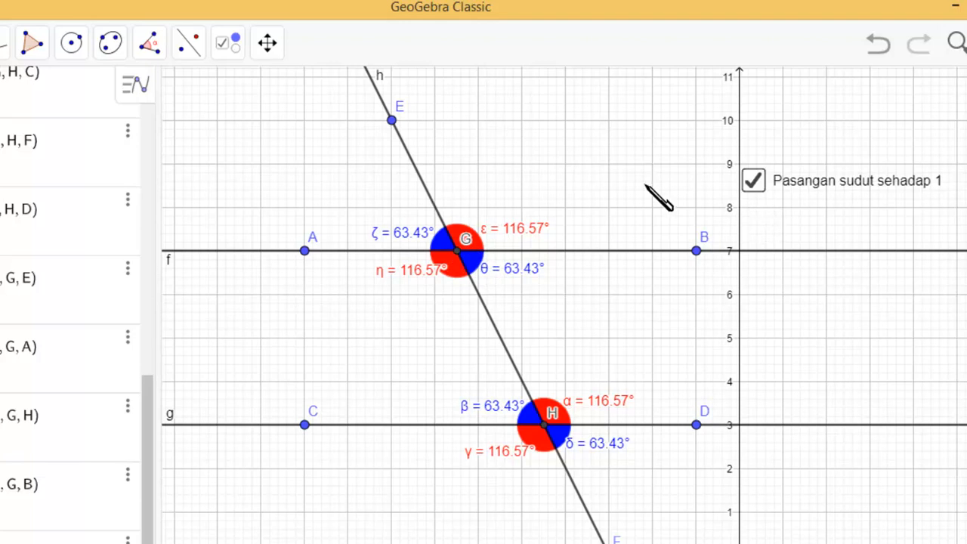
# - Create a show/hide check box captioned "Pasangan sudut sehadap 2" below the first one, linked to angles γ (C, H, F) and η (A, G, H)
pyautogui.click(237, 48)
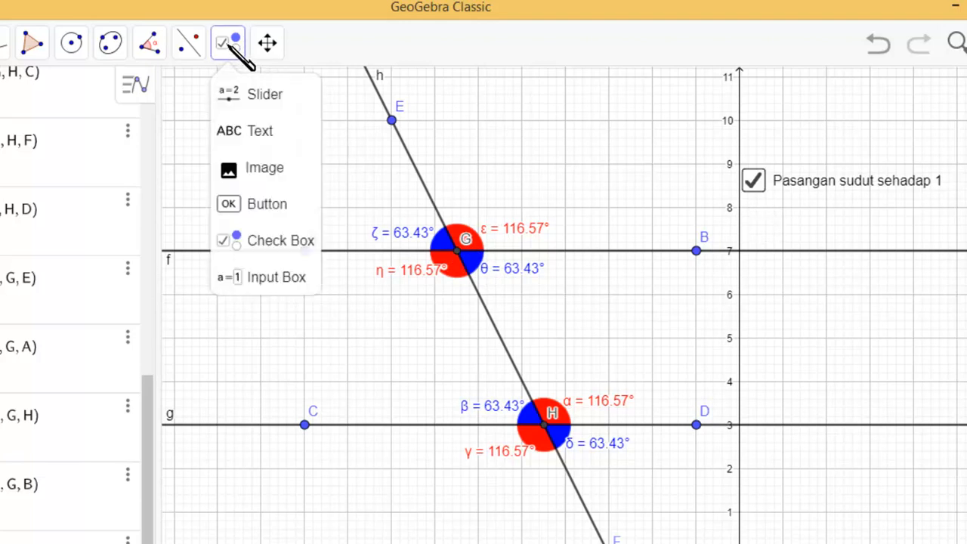
pyautogui.click(280, 239)
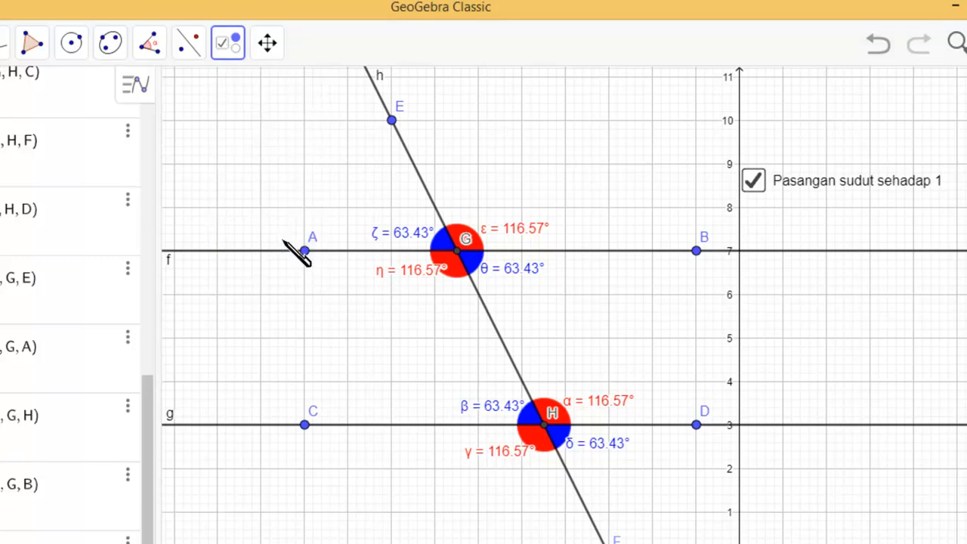
pyautogui.click(742, 212)
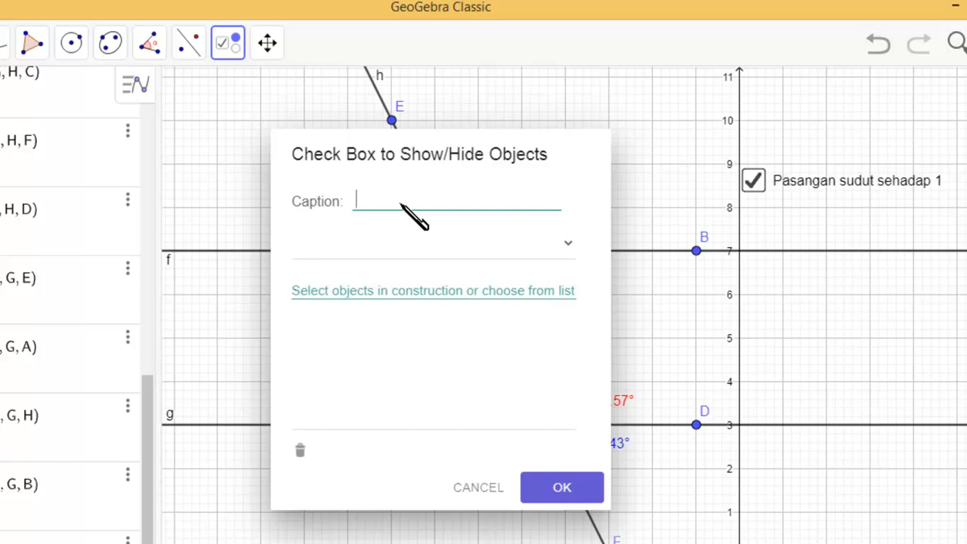
pyautogui.write('Pasangan sudut ')
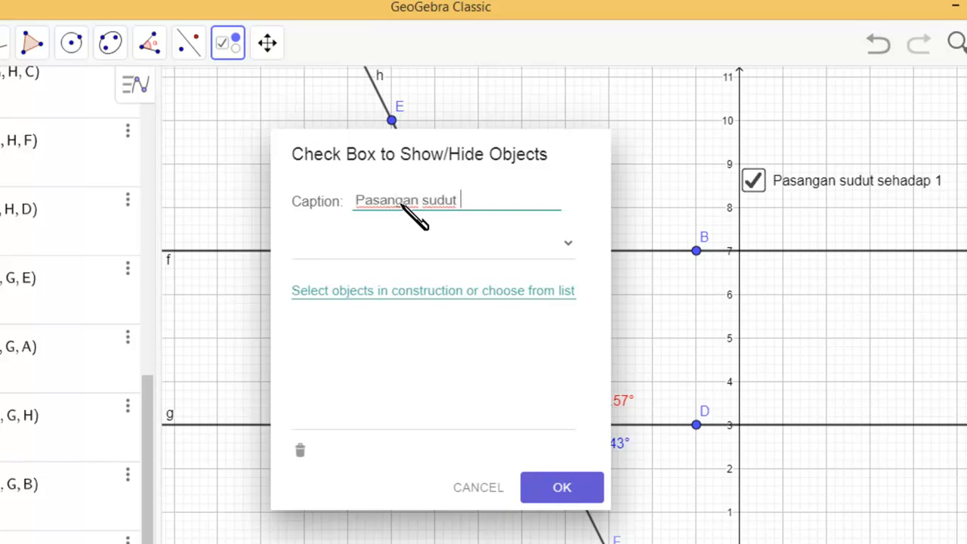
pyautogui.write('sehadap 2')
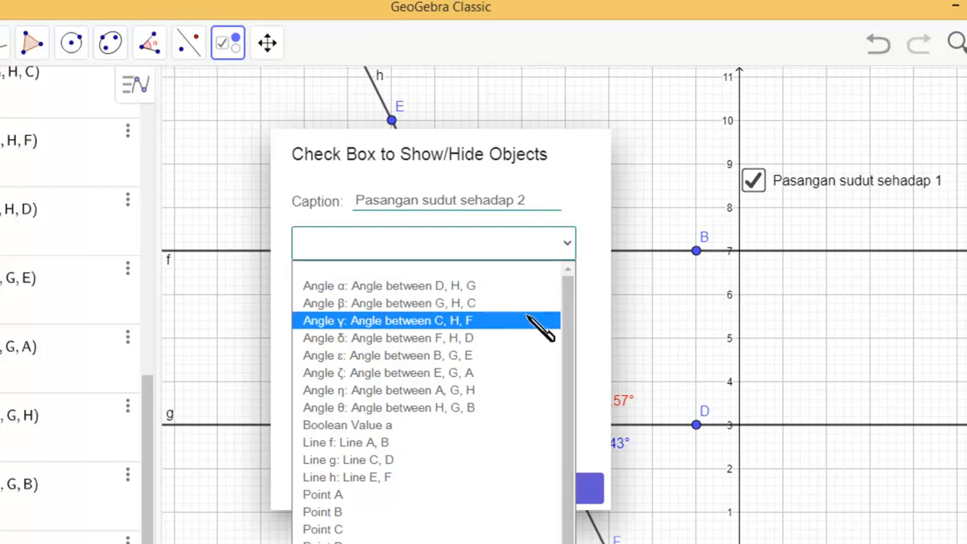
pyautogui.click(451, 321)
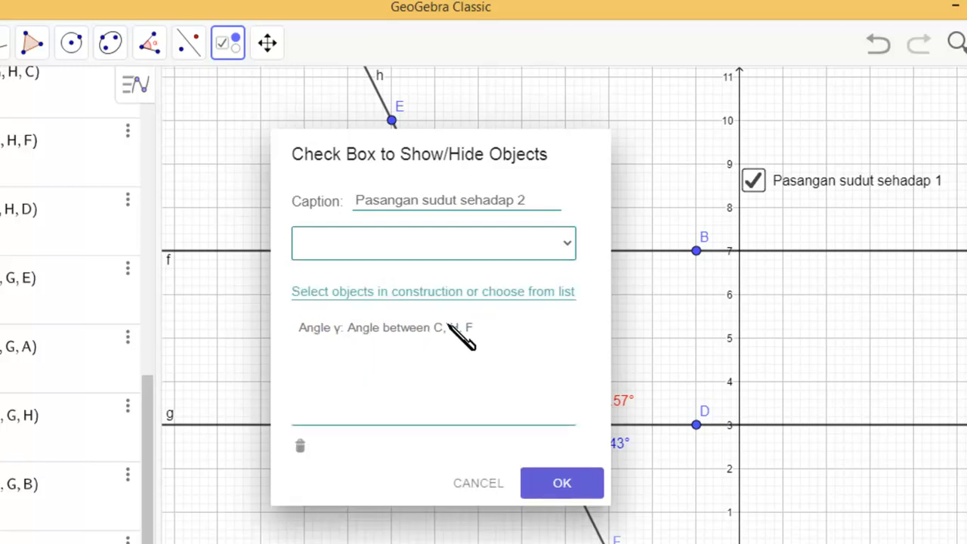
pyautogui.click(568, 244)
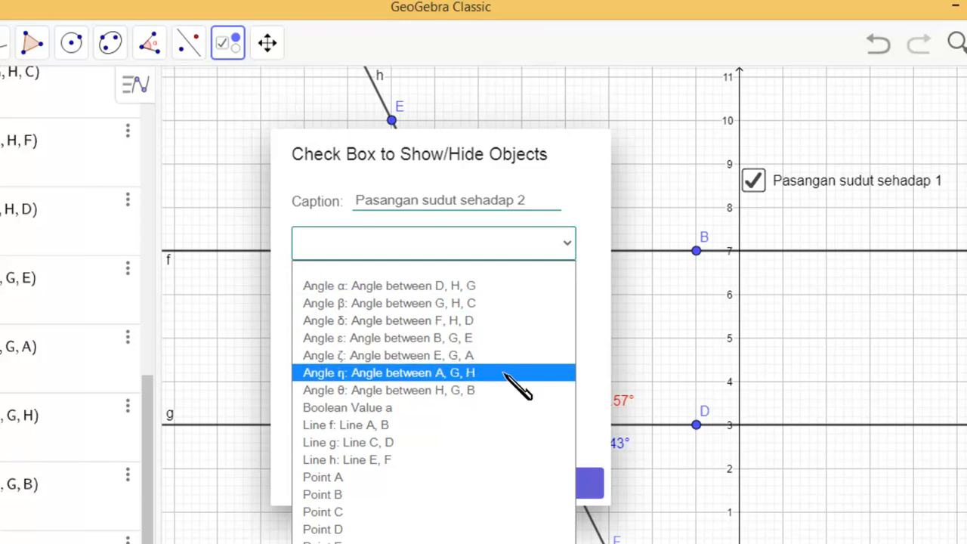
pyautogui.click(463, 376)
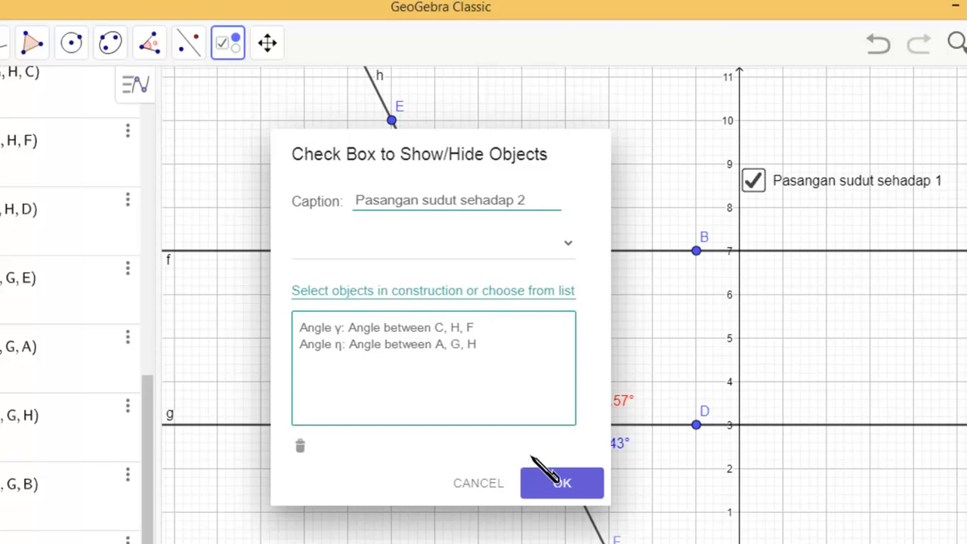
pyautogui.click(563, 487)
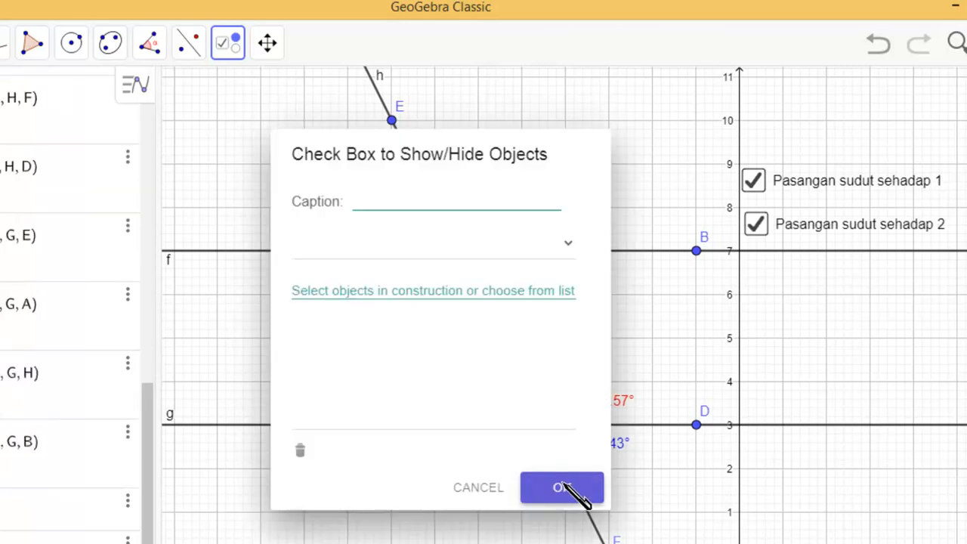
pyautogui.click(498, 487)
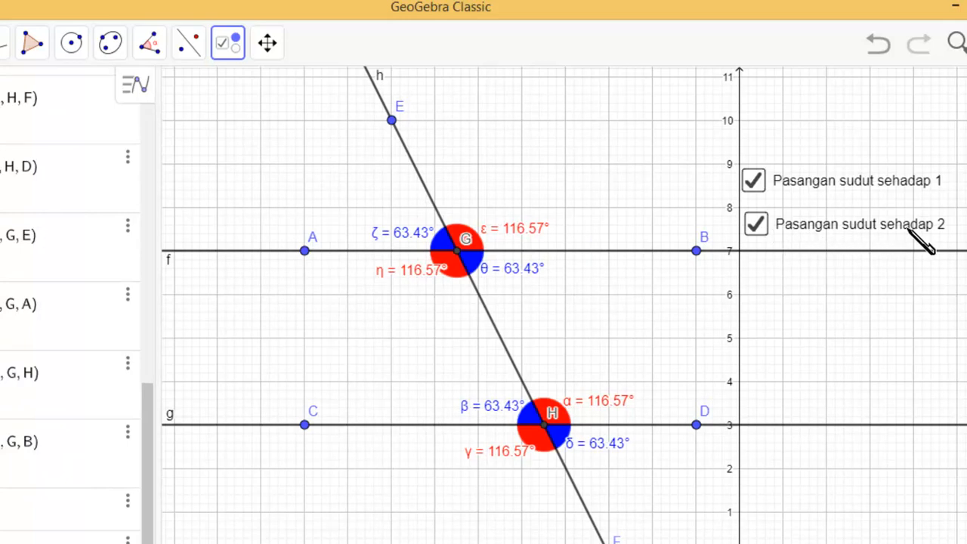
# - Create a check box captioned "Pasangan sudut sehadap 3" below the second one, linked to angles δ (F, H, D) and θ (H, G, B)
pyautogui.click(744, 256)
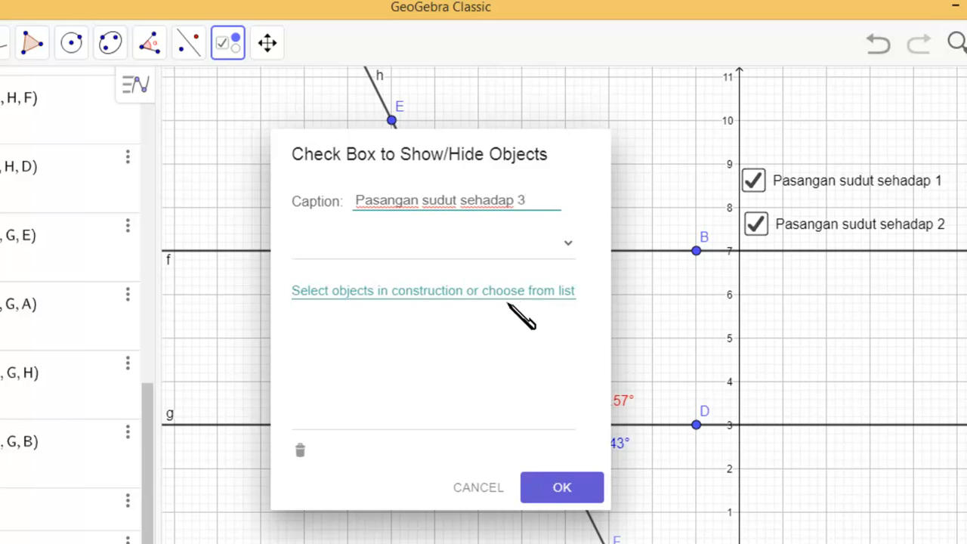
pyautogui.click(572, 245)
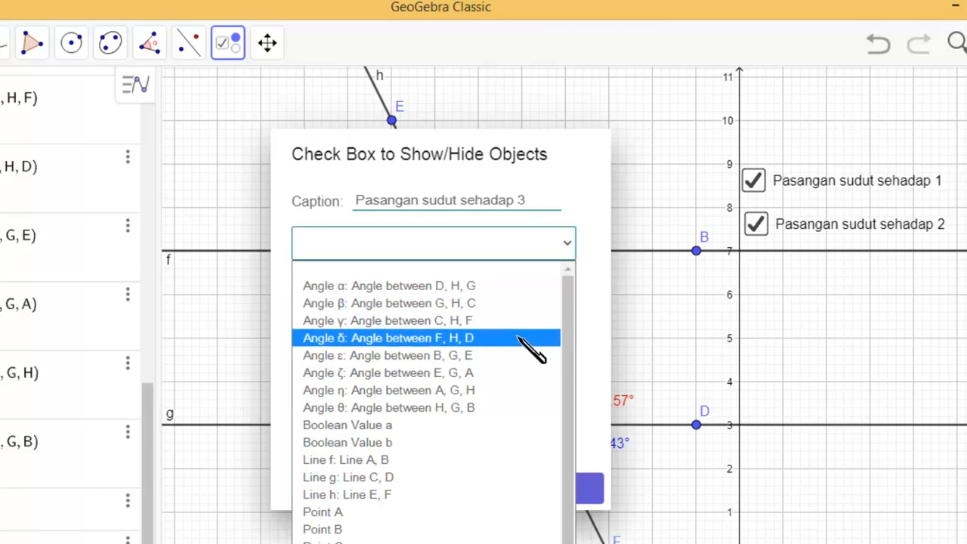
pyautogui.click(519, 338)
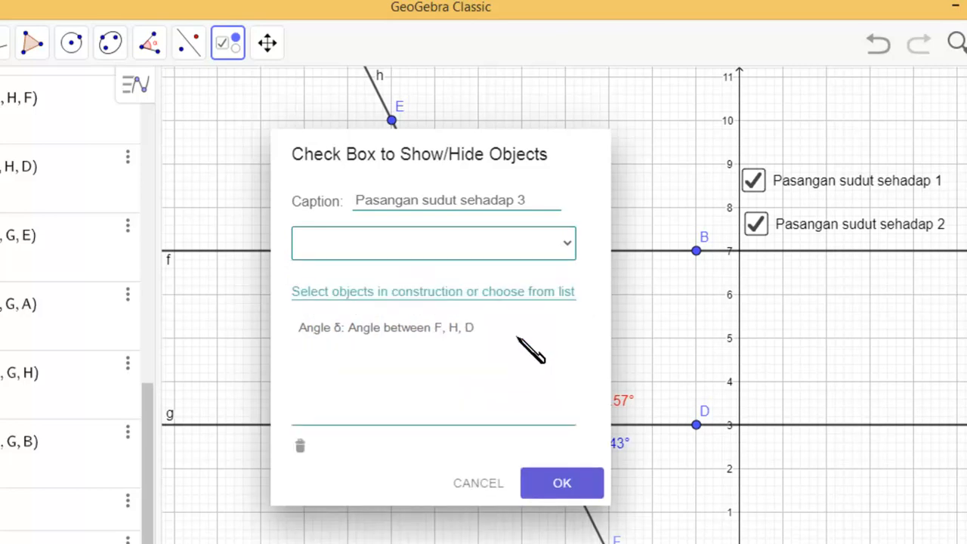
pyautogui.click(566, 244)
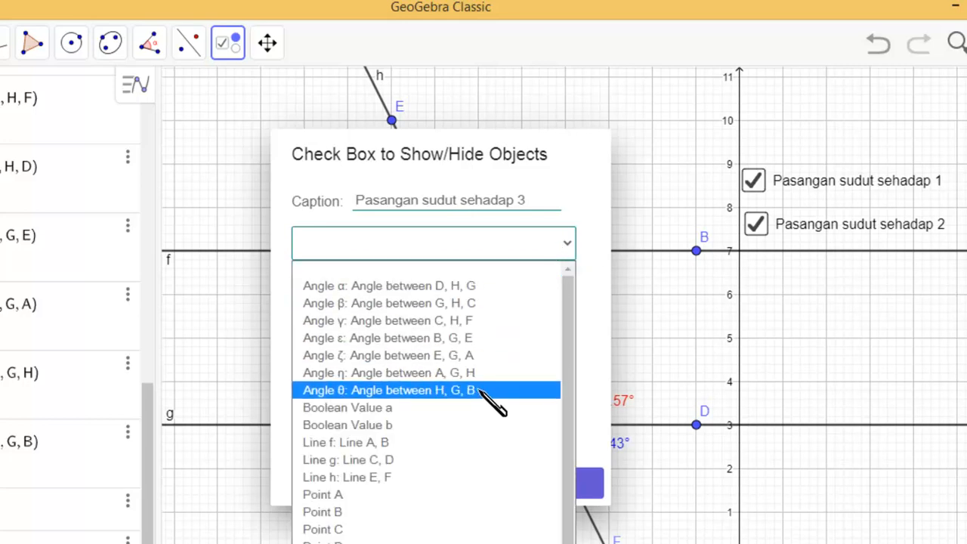
pyautogui.click(479, 391)
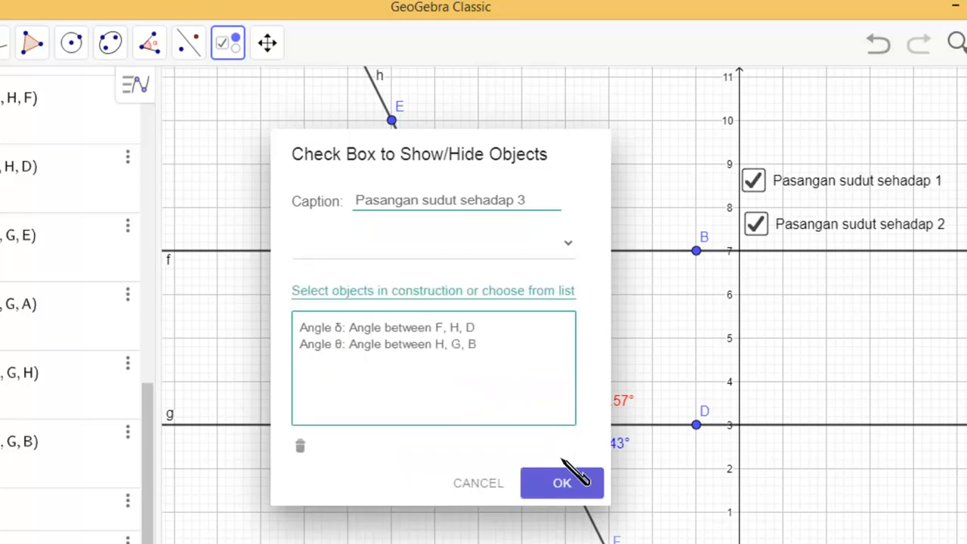
pyautogui.click(563, 483)
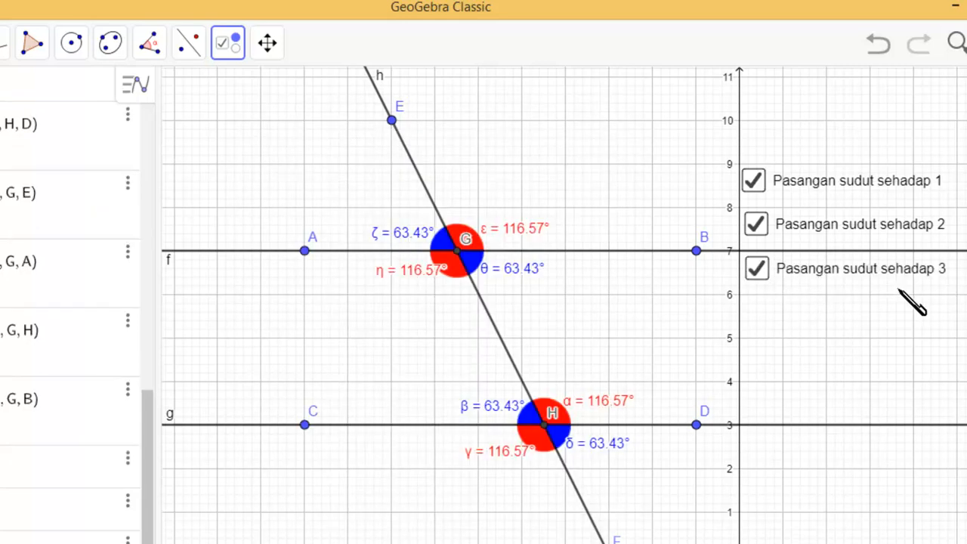
# - Create a check box captioned "Pasangan sudut sehadap 4" below the third one, linked to angles β (G, H, C) and ζ (E, G, A)
pyautogui.click(745, 297)
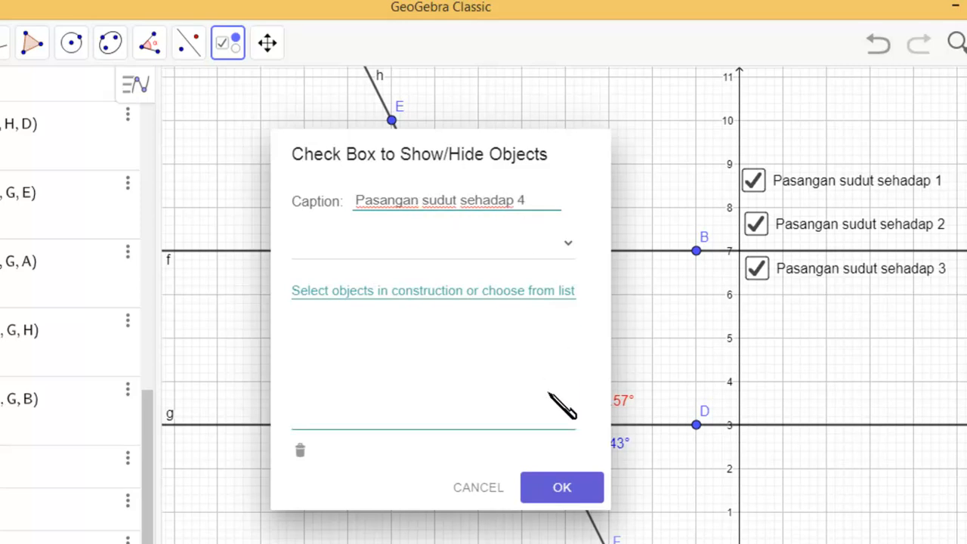
pyautogui.click(569, 243)
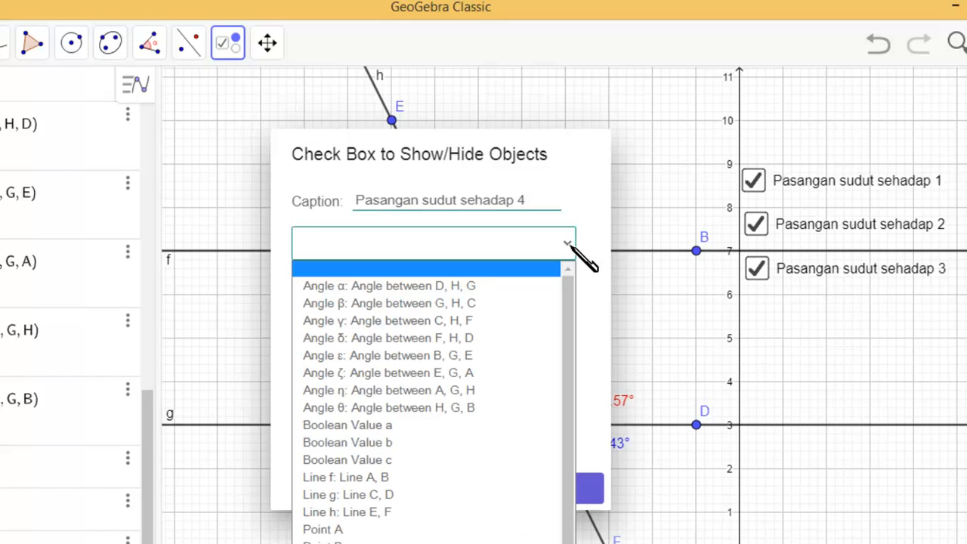
pyautogui.click(499, 309)
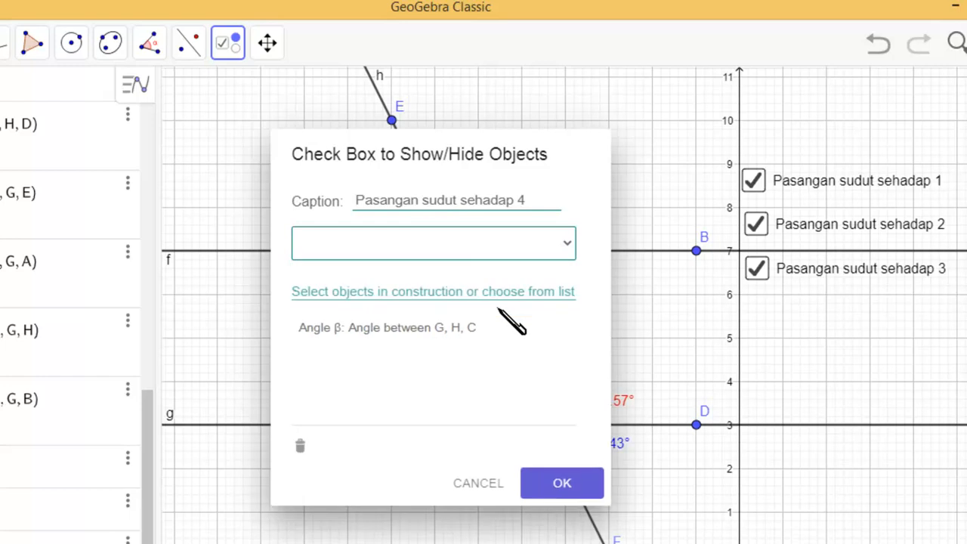
pyautogui.click(572, 245)
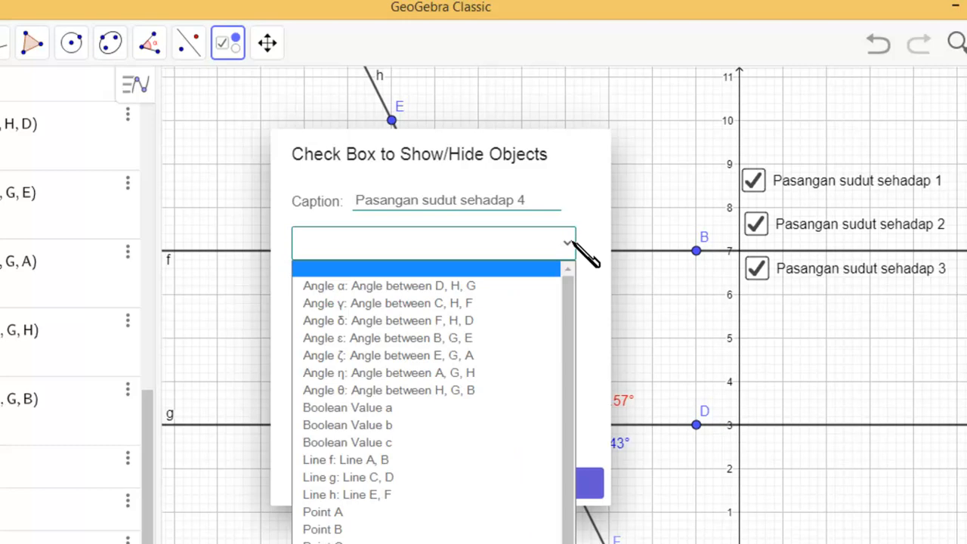
pyautogui.click(484, 356)
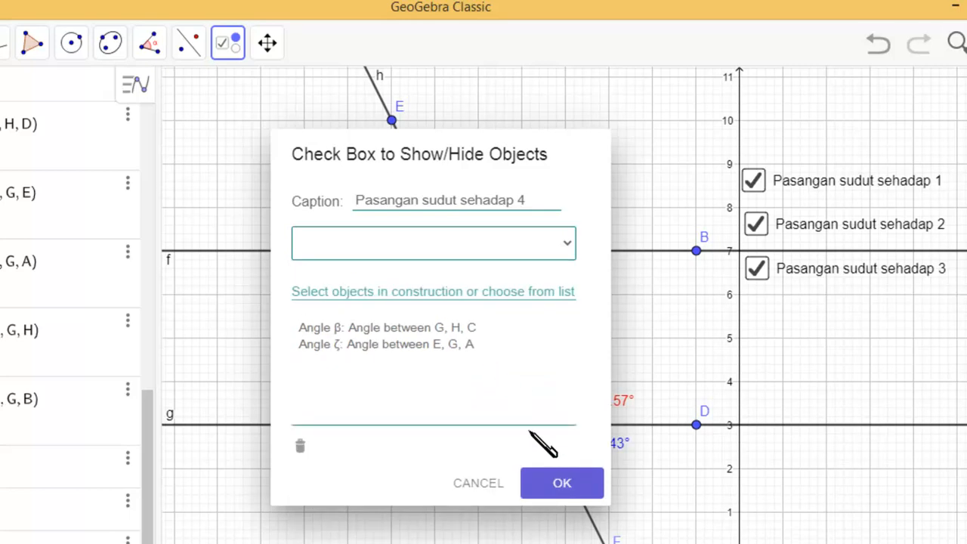
pyautogui.click(570, 484)
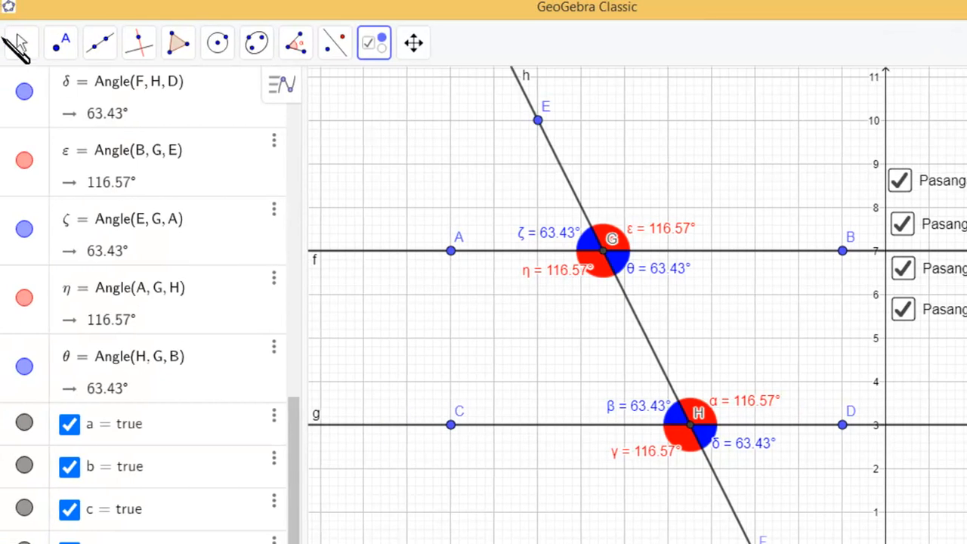
# - Return to the Move tool and toggle "Pasangan sudut sehadap 1" repeatedly to test hiding and showing angles α and ε, leaving it checked
pyautogui.click(20, 41)
pyautogui.click(37, 61)
pyautogui.click(27, 46)
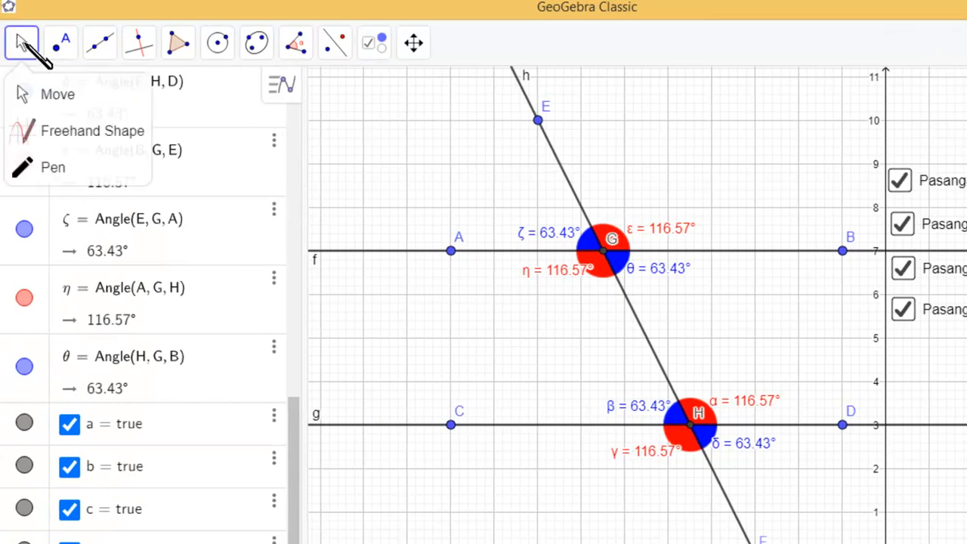
pyautogui.click(47, 96)
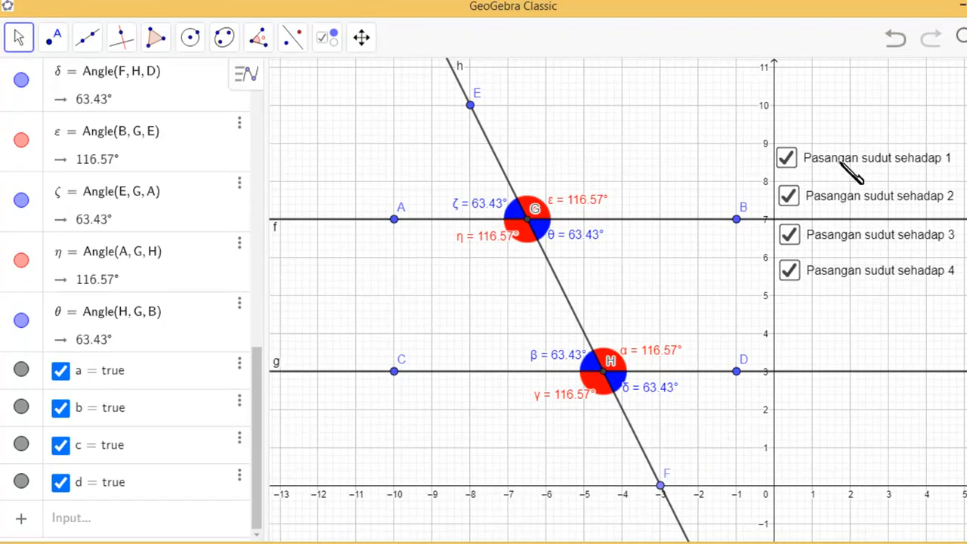
pyautogui.click(786, 158)
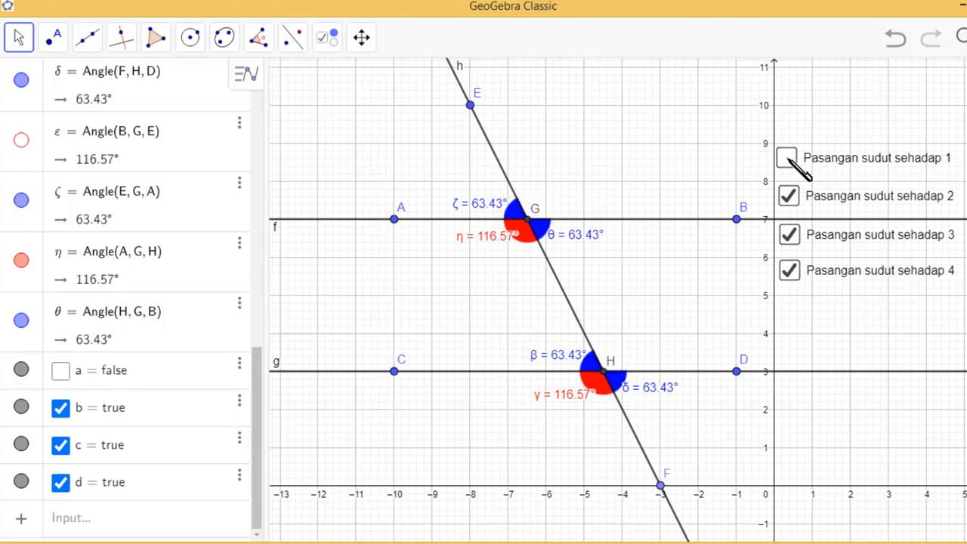
pyautogui.click(786, 158)
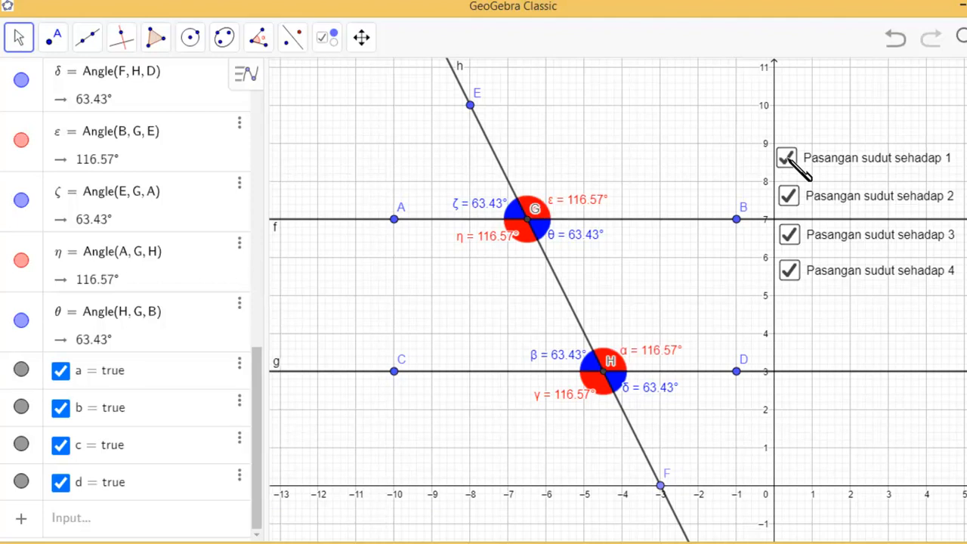
pyautogui.click(786, 158)
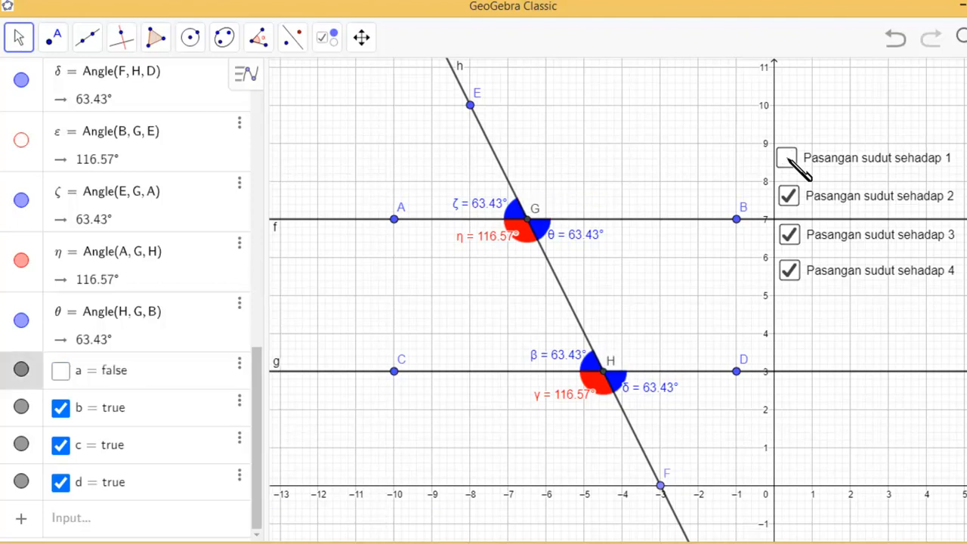
pyautogui.click(786, 158)
pyautogui.click(786, 158)
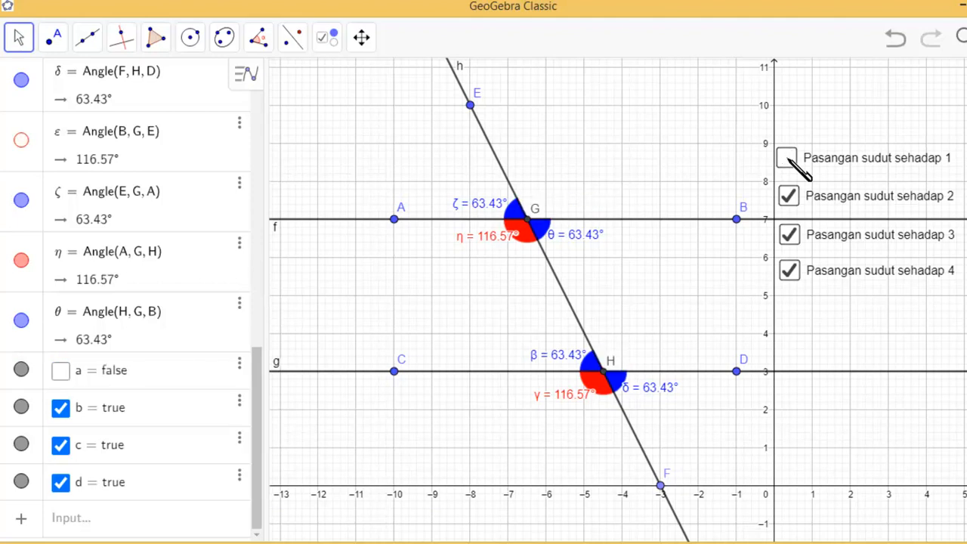
pyautogui.click(786, 158)
pyautogui.click(786, 158)
pyautogui.click(786, 157)
pyautogui.click(786, 158)
pyautogui.click(787, 158)
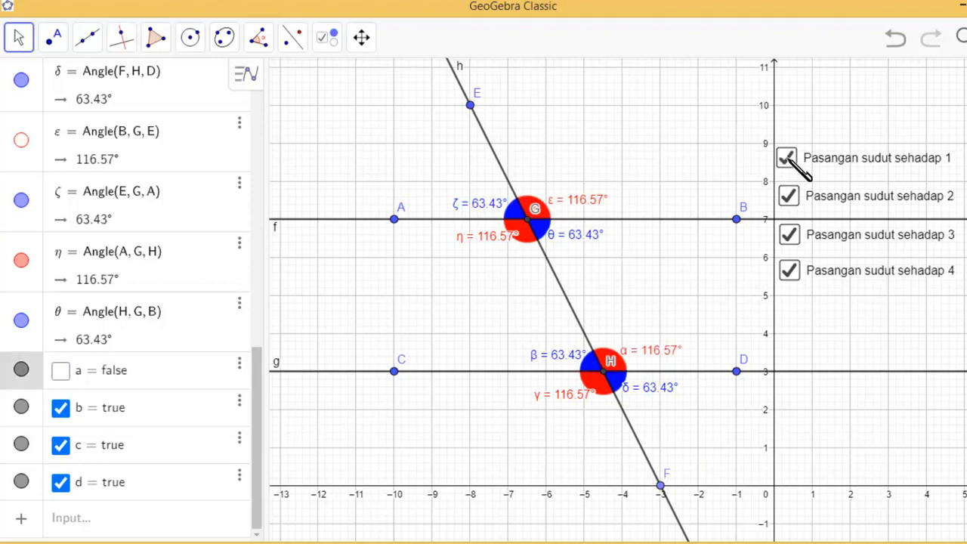
pyautogui.click(786, 158)
pyautogui.click(786, 158)
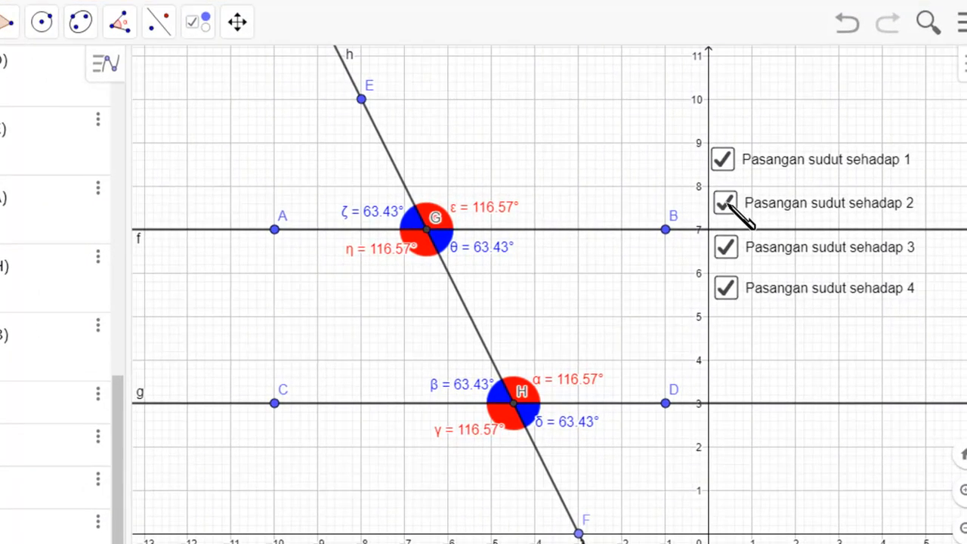
# - Toggle "Pasangan sudut sehadap 2" repeatedly to test hiding and showing angles γ and η, leaving it checked
pyautogui.click(727, 203)
pyautogui.click(728, 203)
pyautogui.click(727, 203)
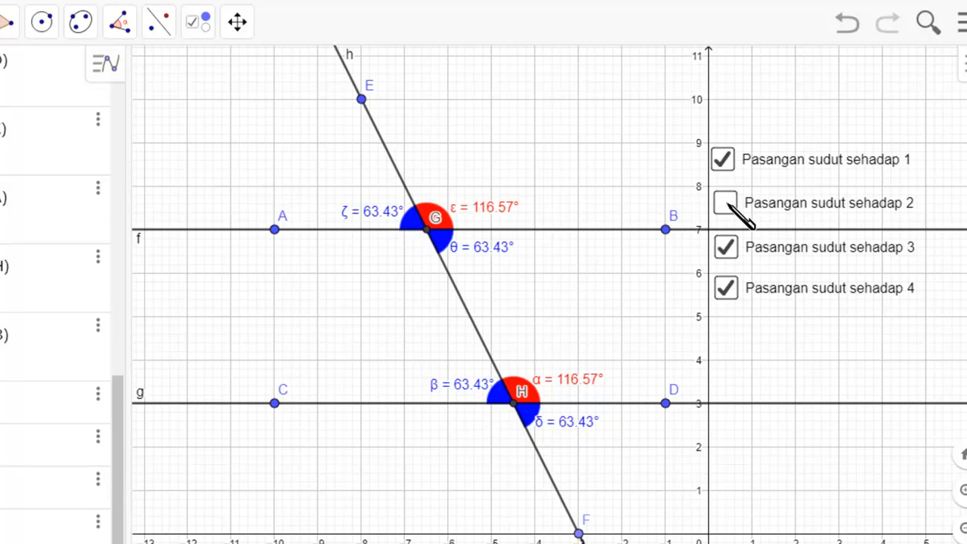
pyautogui.click(729, 204)
pyautogui.click(728, 204)
pyautogui.click(730, 205)
pyautogui.click(729, 204)
pyautogui.click(729, 203)
pyautogui.click(729, 204)
pyautogui.click(729, 204)
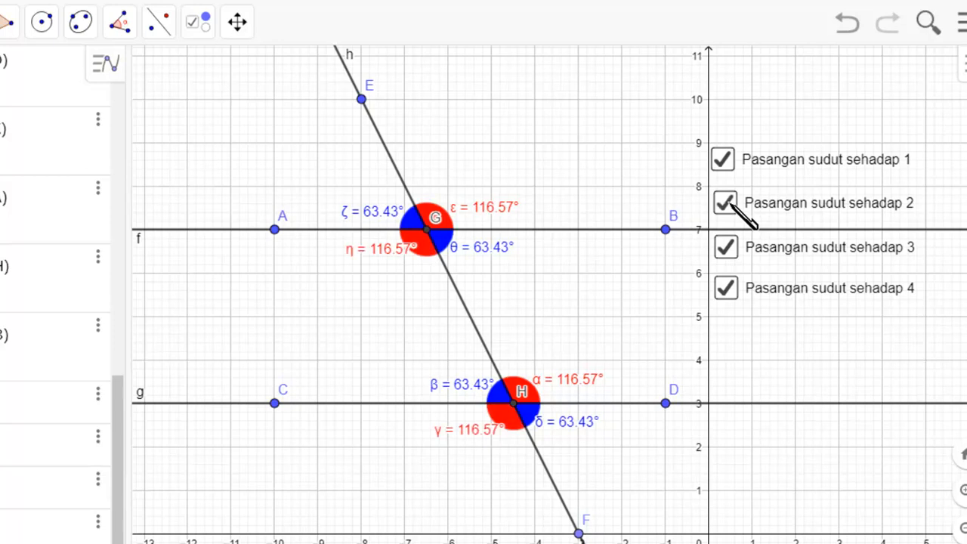
pyautogui.click(730, 204)
# - Toggle "Pasangan sudut sehadap 3" repeatedly to test hiding and showing angles δ and θ, leaving it checked
pyautogui.click(733, 247)
pyautogui.click(732, 248)
pyautogui.click(726, 246)
pyautogui.click(726, 246)
pyautogui.click(726, 246)
pyautogui.click(726, 246)
pyautogui.click(726, 247)
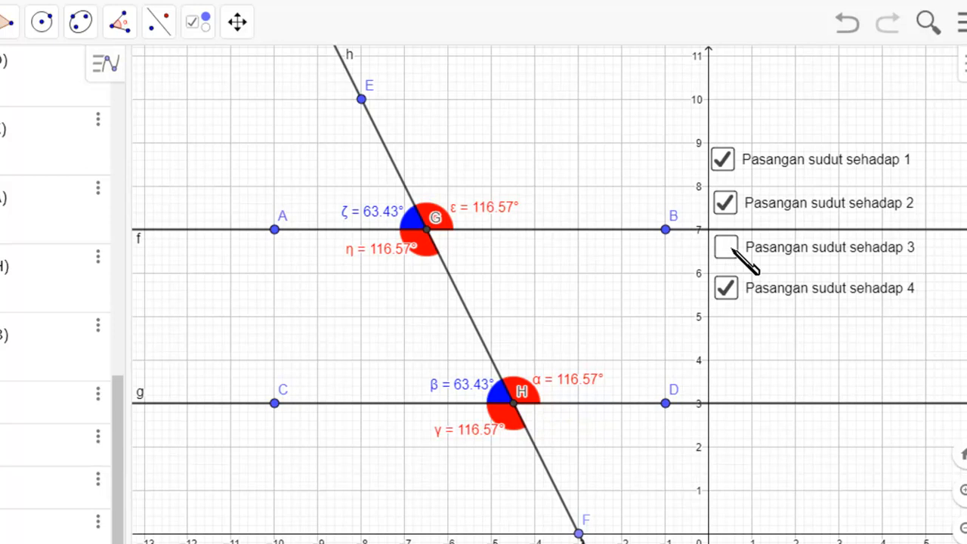
pyautogui.click(726, 247)
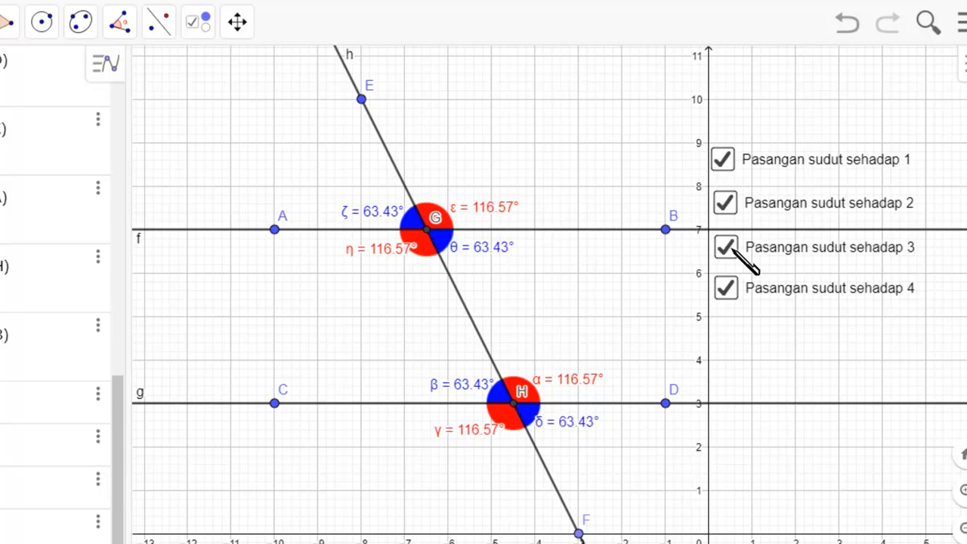
pyautogui.click(726, 247)
pyautogui.click(726, 246)
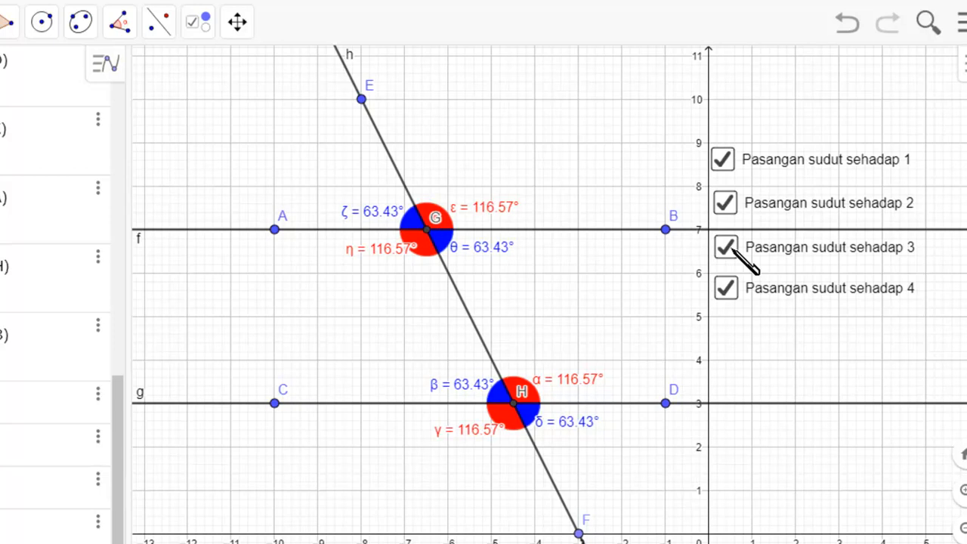
# - Toggle "Pasangan sudut sehadap 4" repeatedly to test hiding and showing angles β and ζ, leaving it checked
pyautogui.click(727, 288)
pyautogui.click(726, 288)
pyautogui.click(726, 289)
pyautogui.click(727, 289)
pyautogui.click(727, 289)
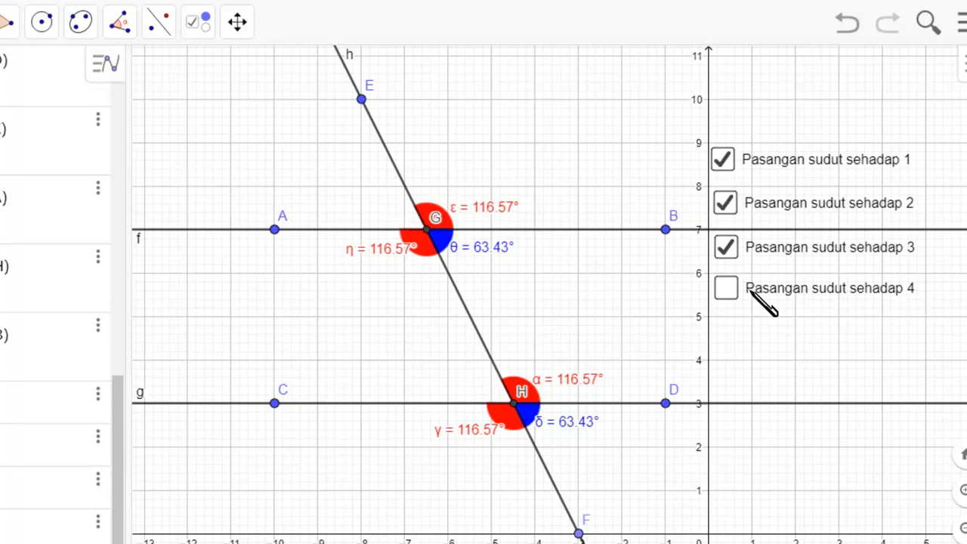
pyautogui.click(726, 288)
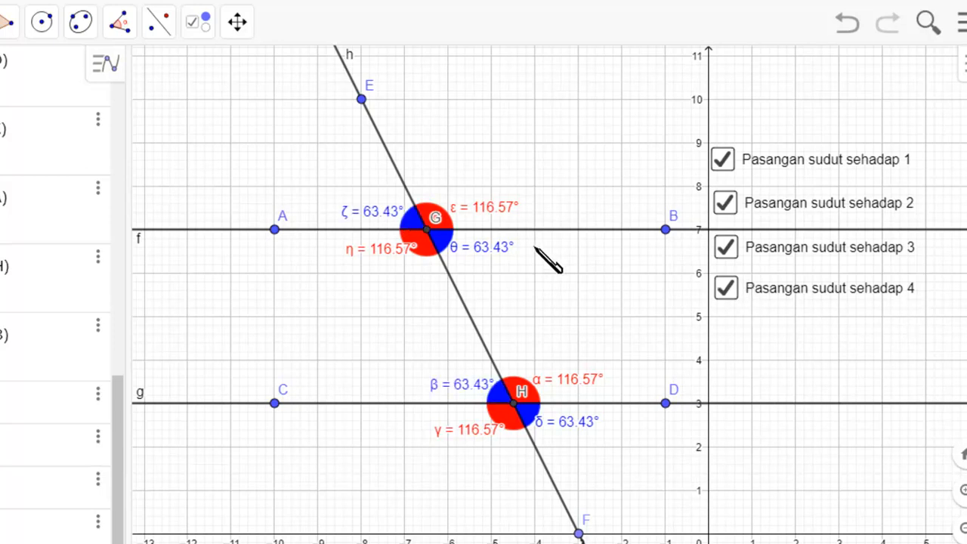